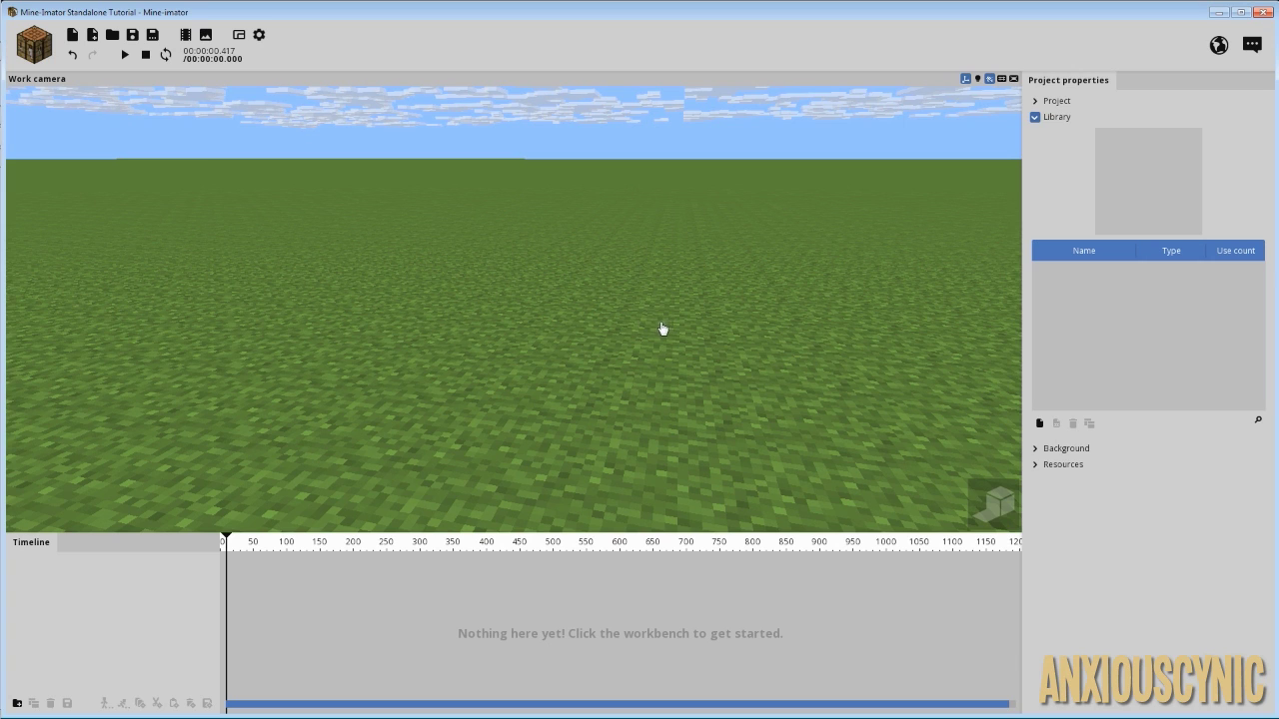
Create a diamond sword item with the 3D item option enabled and inspect it in the scene
{"action": "left_click", "coordinate": [46, 60]}
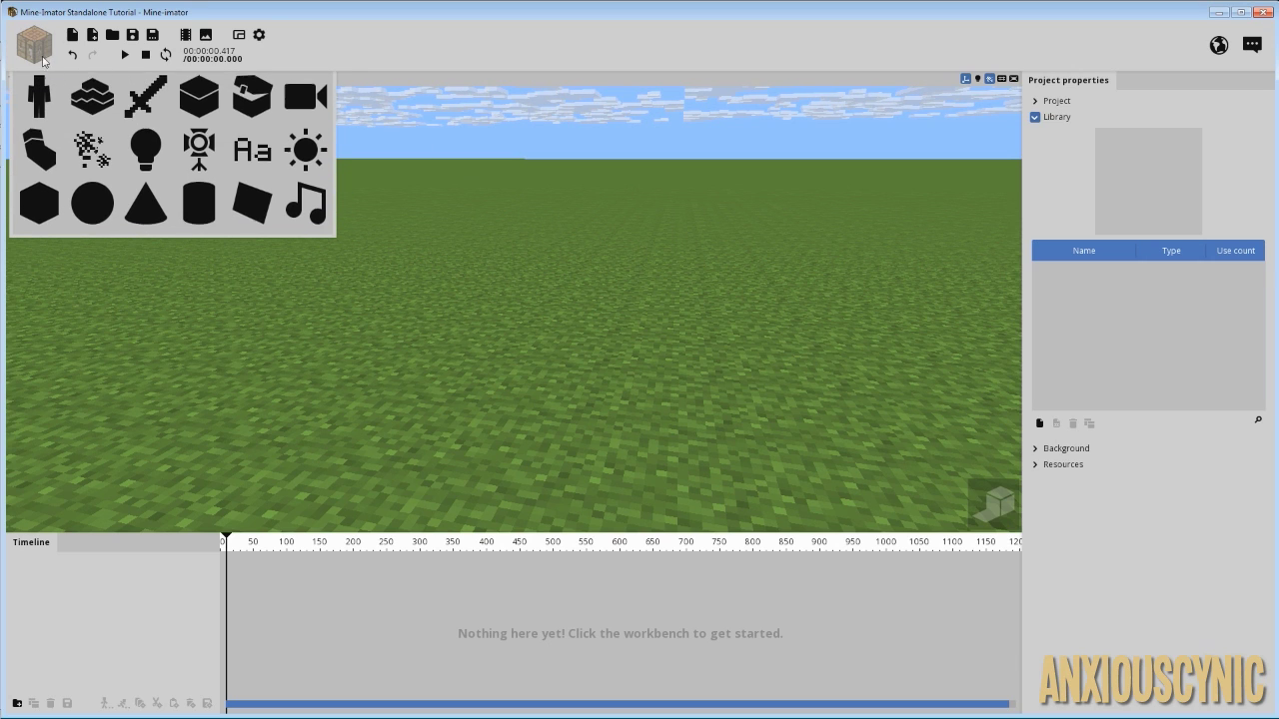
{"action": "left_click", "coordinate": [147, 104]}
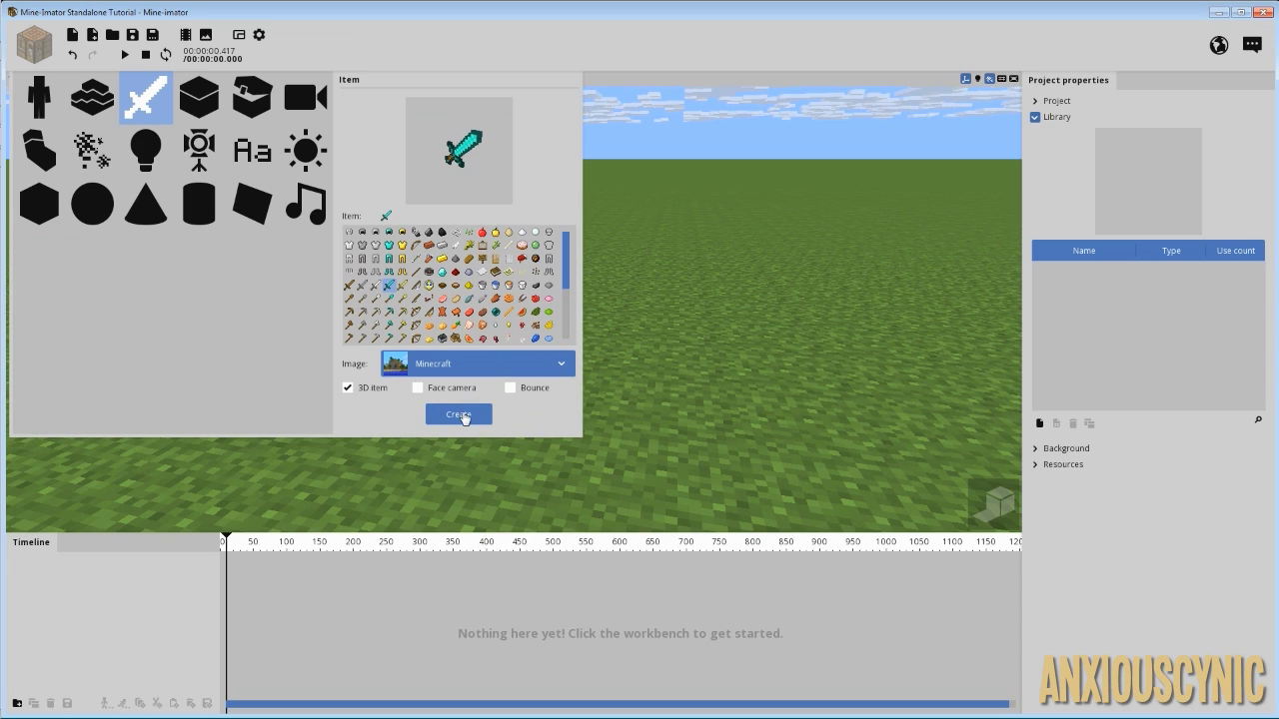
{"action": "left_click", "coordinate": [464, 413]}
{"action": "left_click_drag", "start_coordinate": [523, 313], "coordinate": [779, 402]}
{"action": "scroll", "coordinate": [527, 314], "scroll_direction": "up", "scroll_amount": 3}
{"action": "left_click_drag", "start_coordinate": [511, 288], "coordinate": [521, 288]}
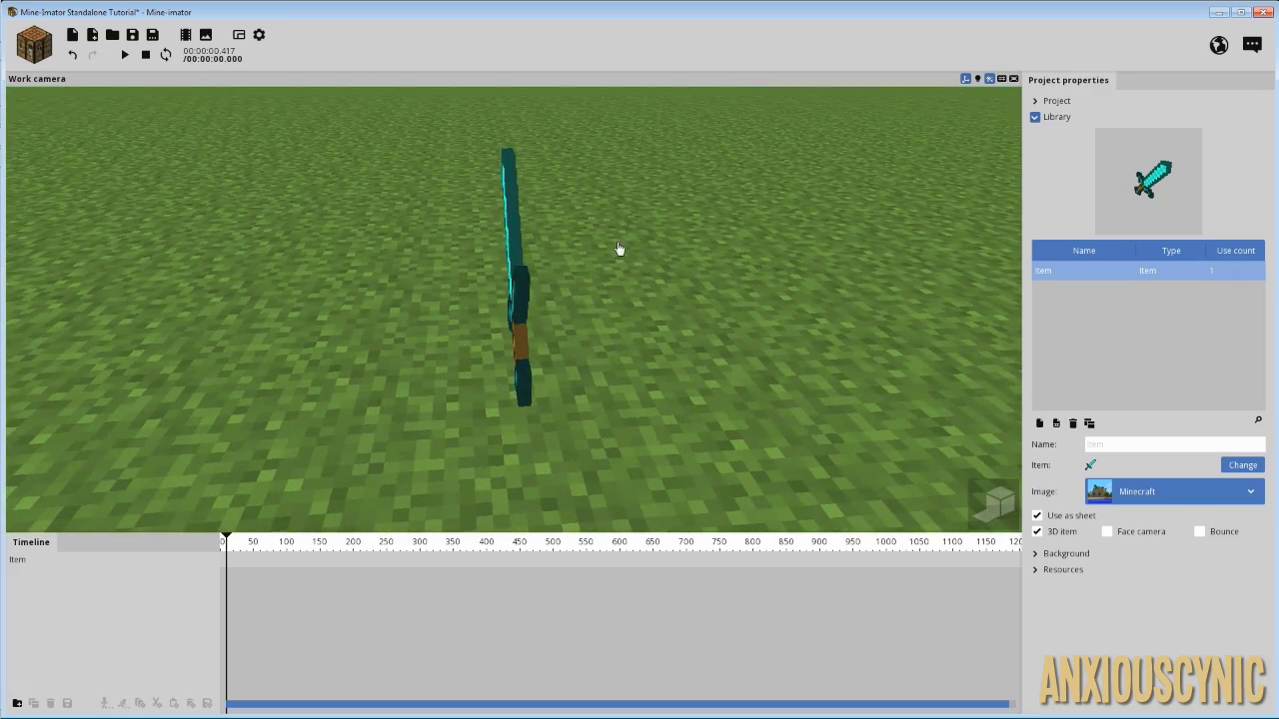
{"action": "mouse_move", "coordinate": [620, 250]}
{"action": "left_mouse_down"}
{"action": "mouse_move", "coordinate": [480, 215]}
{"action": "mouse_move", "coordinate": [330, 284]}
{"action": "mouse_move", "coordinate": [605, 249]}
{"action": "left_mouse_up"}
{"action": "scroll", "coordinate": [552, 314], "scroll_direction": "down", "scroll_amount": 2}
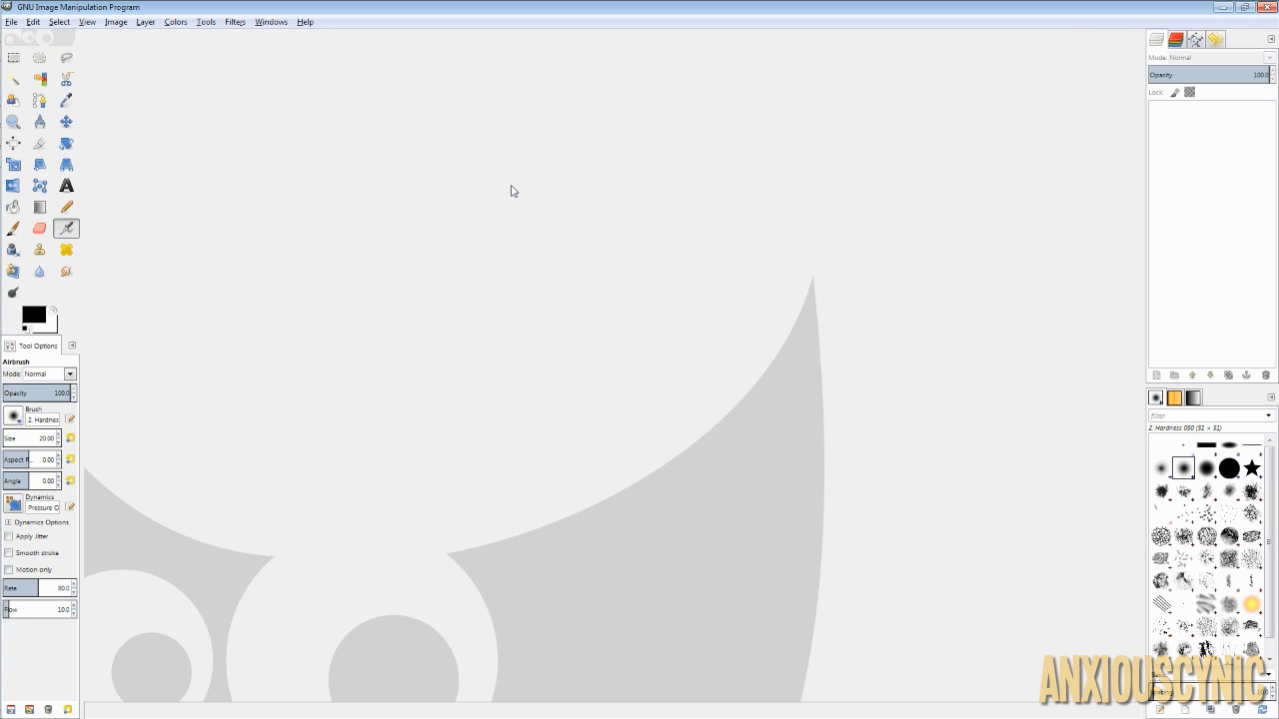
Switch to GIMP and check whether Single-Window Mode is enabled
{"action": "left_click", "coordinate": [270, 22]}
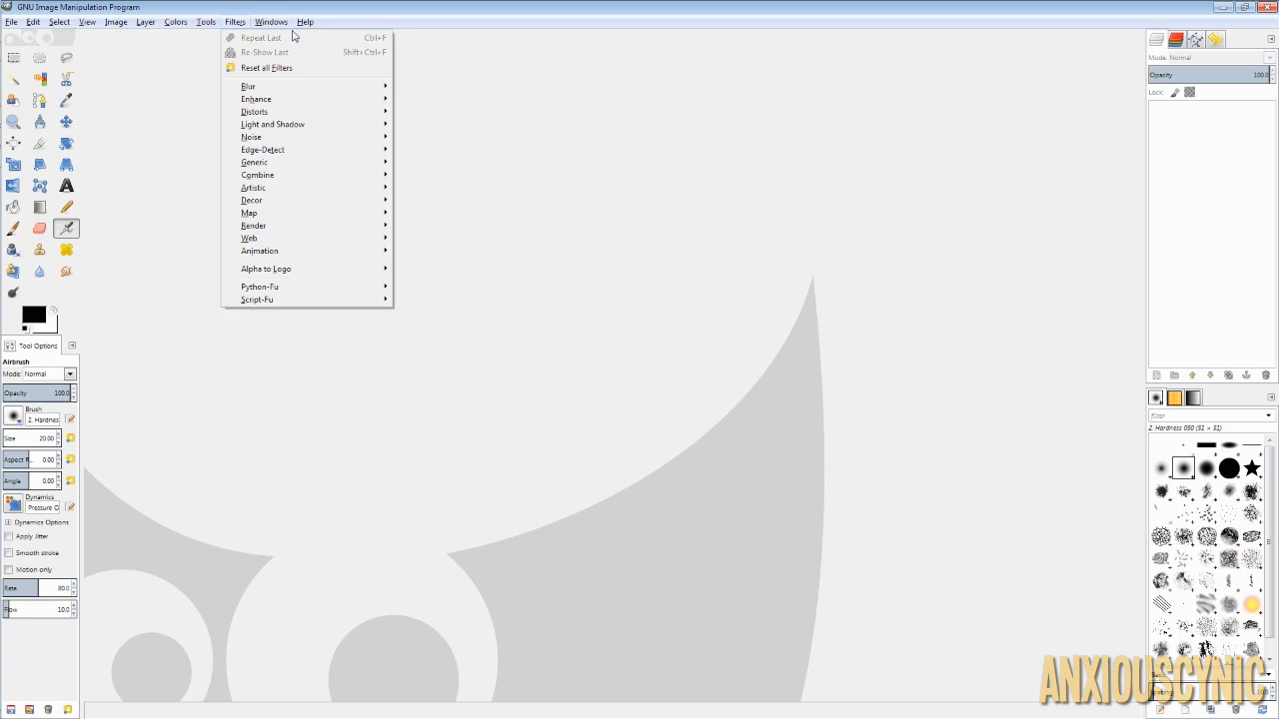
{"action": "mouse_move", "coordinate": [266, 26]}
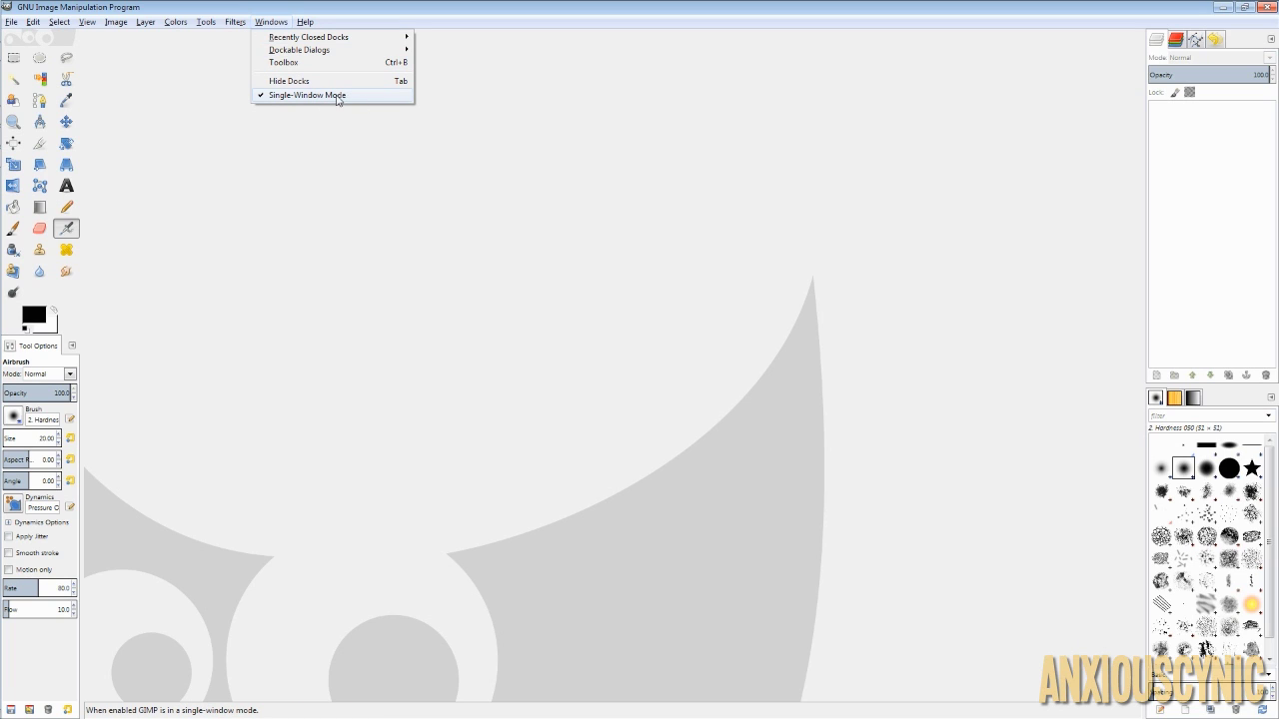
{"action": "left_click", "coordinate": [646, 189]}
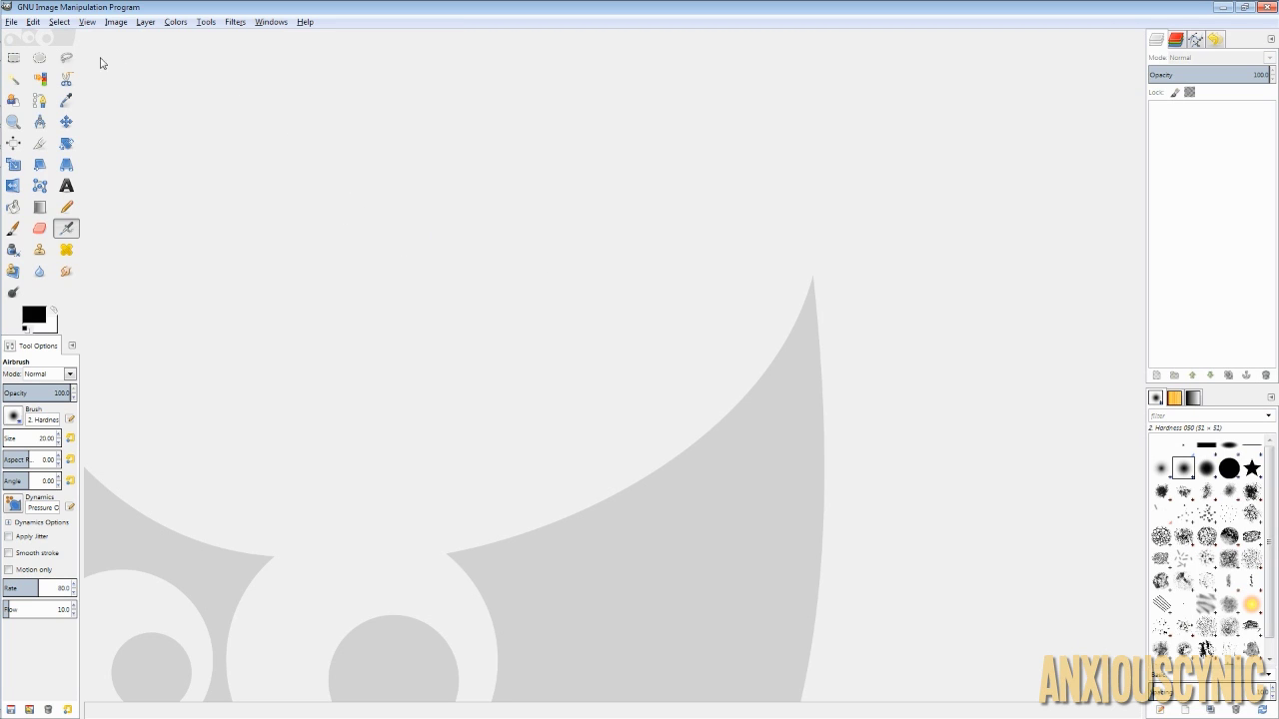
Create a new 1280 × 400 px image filled with transparency
{"action": "left_click", "coordinate": [12, 21]}
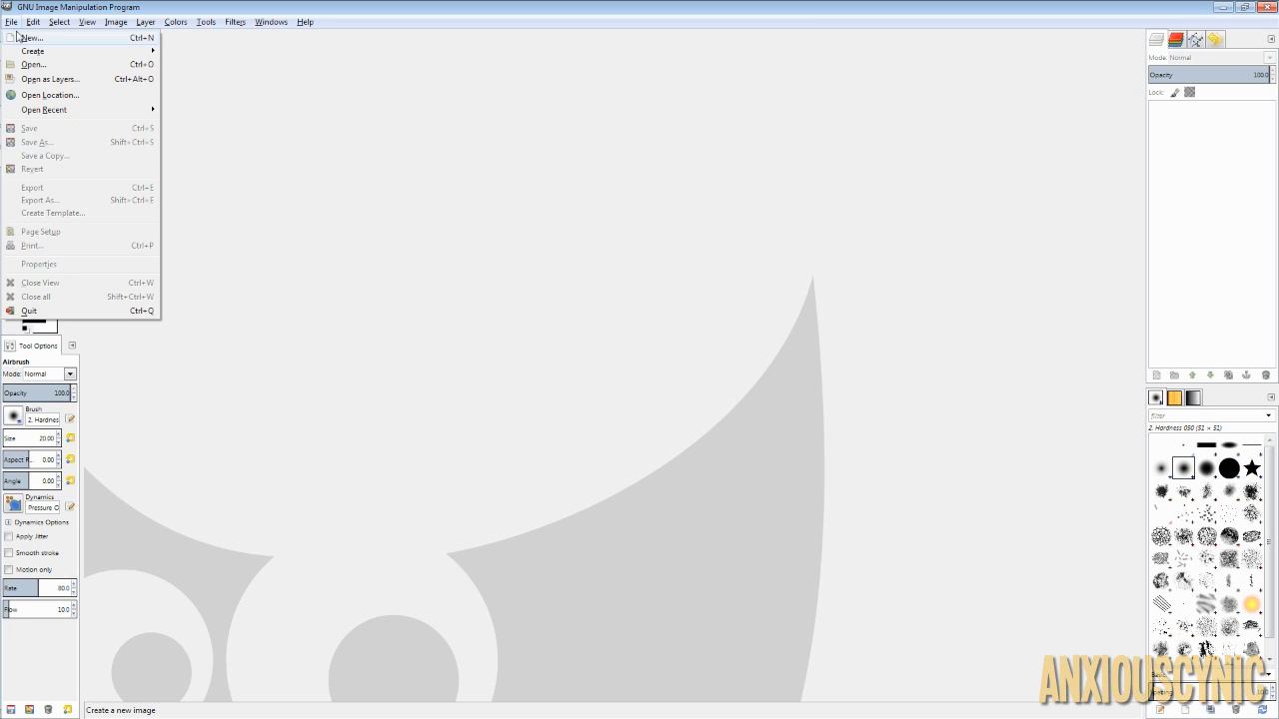
{"action": "left_click", "coordinate": [33, 39]}
{"action": "left_click_drag", "start_coordinate": [359, 45], "coordinate": [481, 102]}
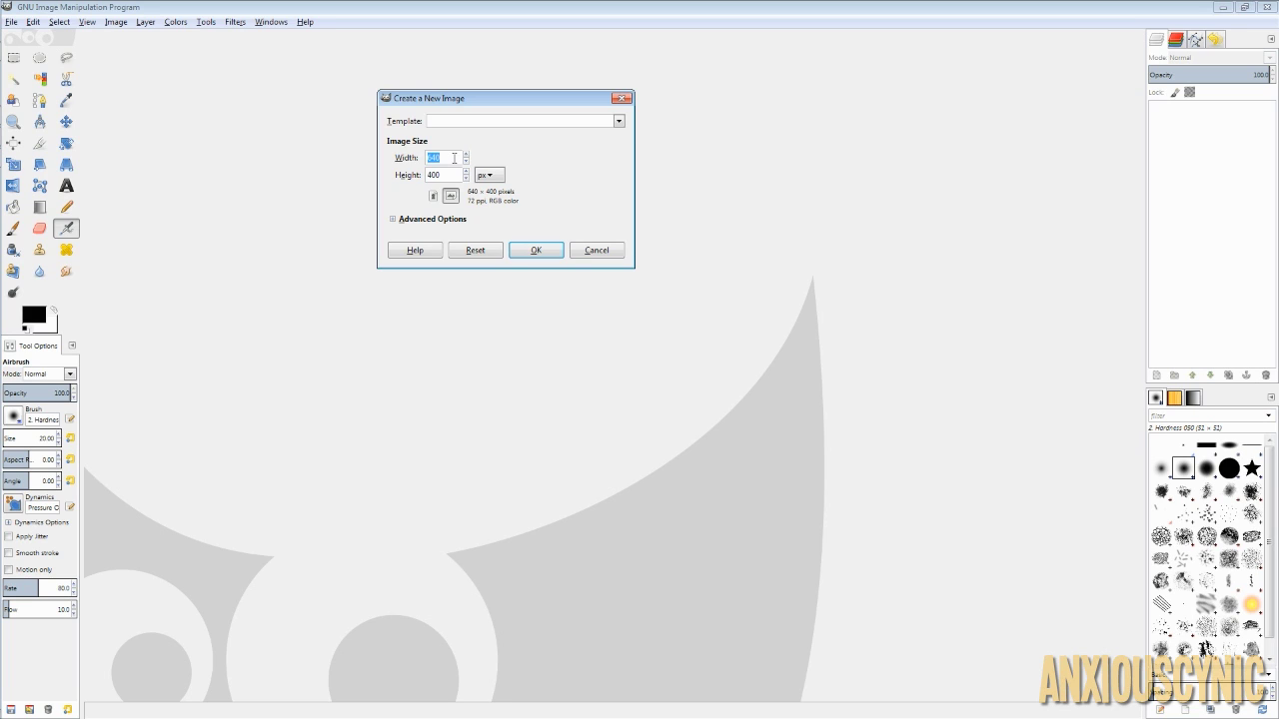
{"action": "type", "text": "1280"}
{"action": "left_click", "coordinate": [421, 219]}
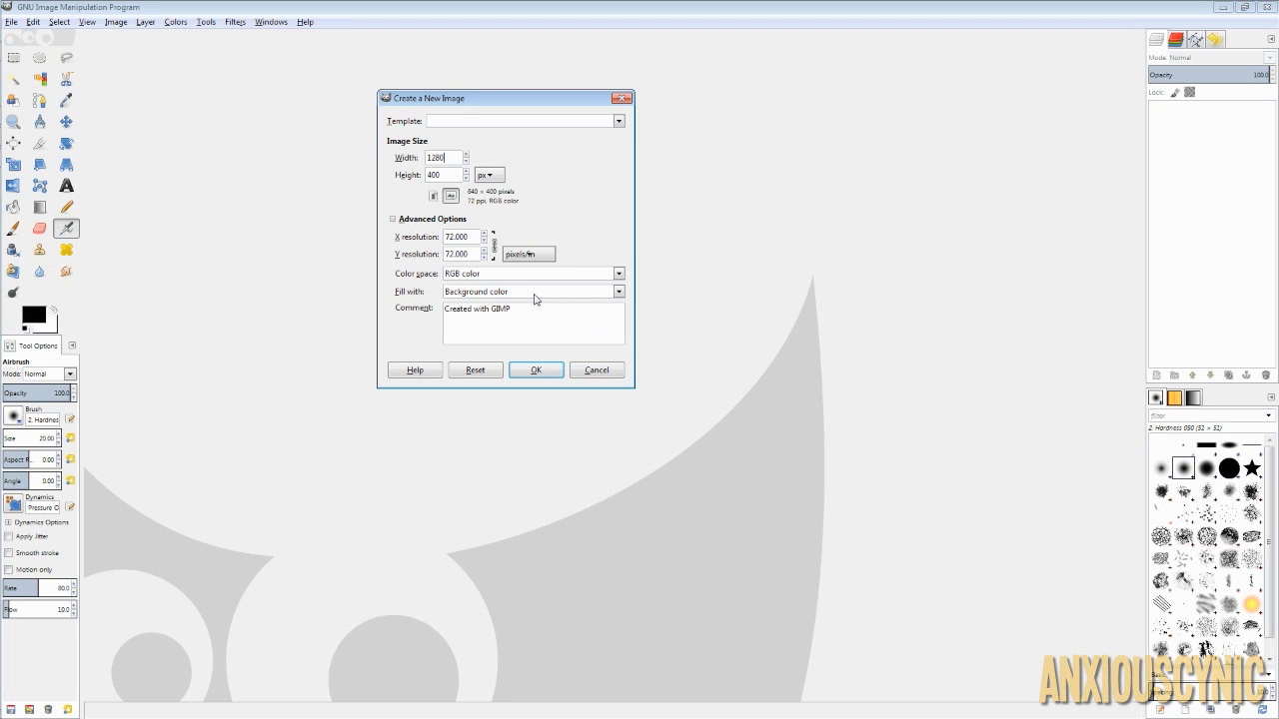
{"action": "left_click", "coordinate": [497, 293]}
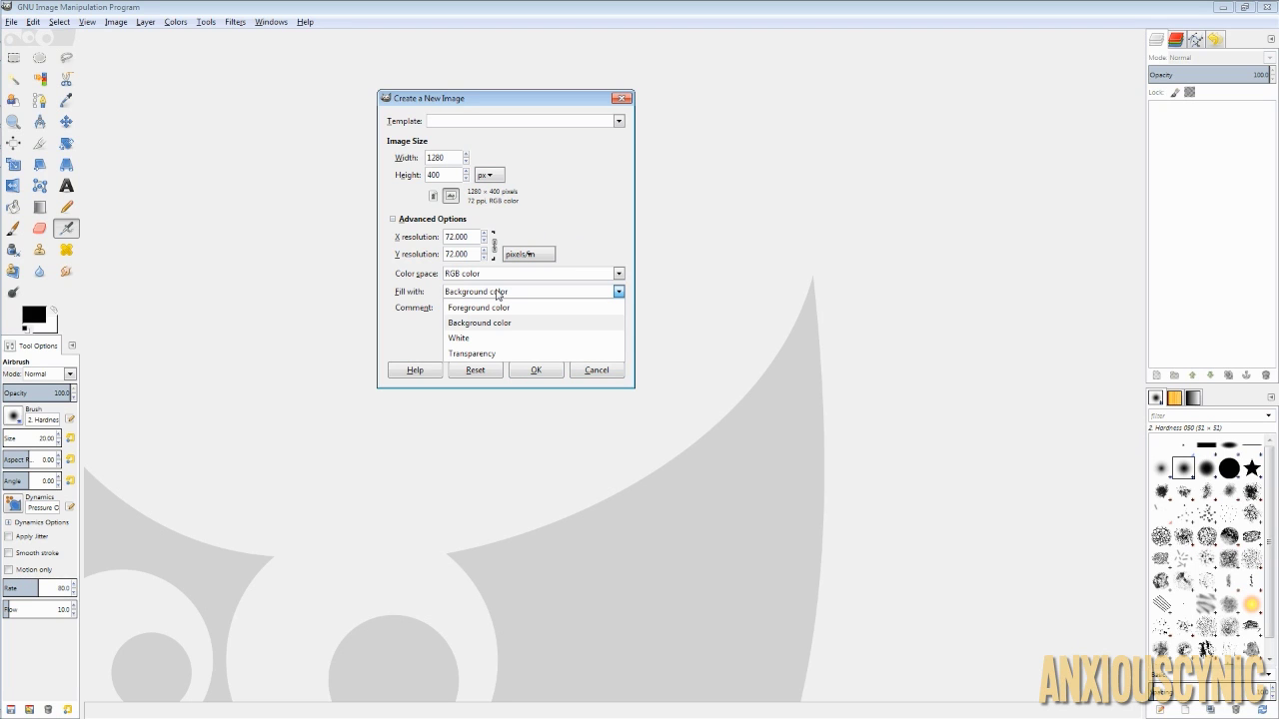
{"action": "left_click", "coordinate": [486, 354]}
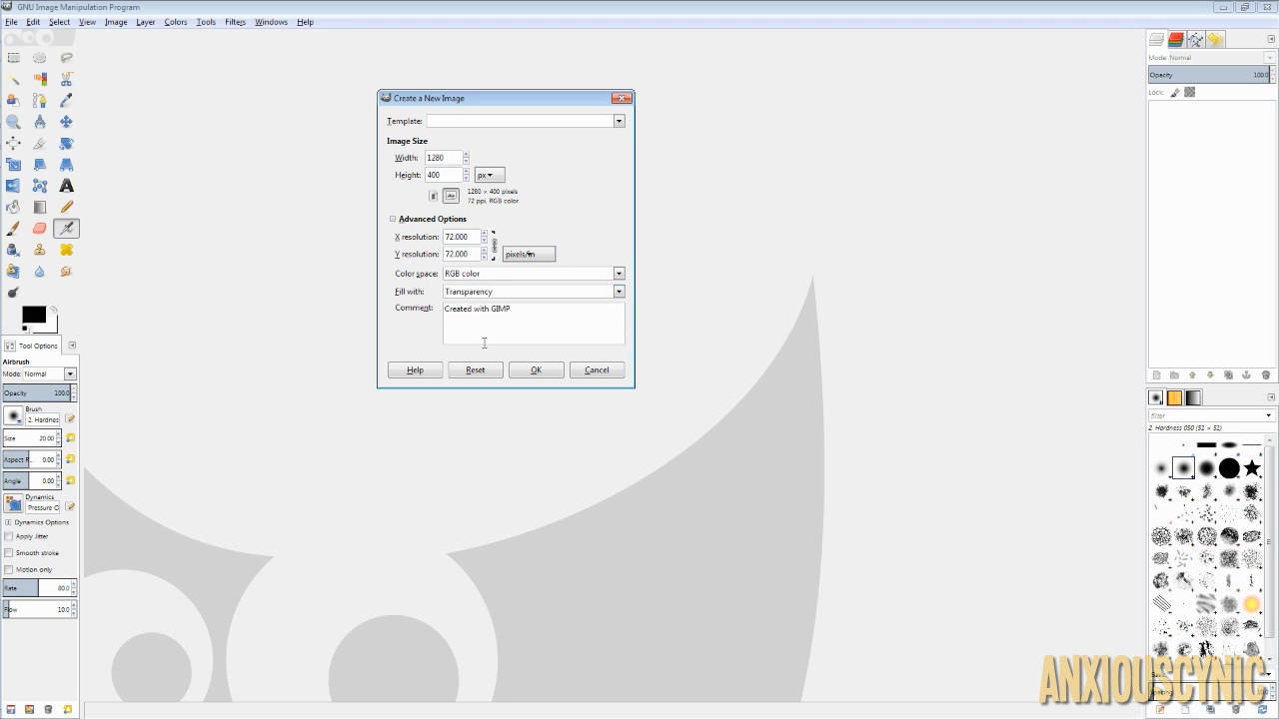
{"action": "left_click", "coordinate": [534, 371]}
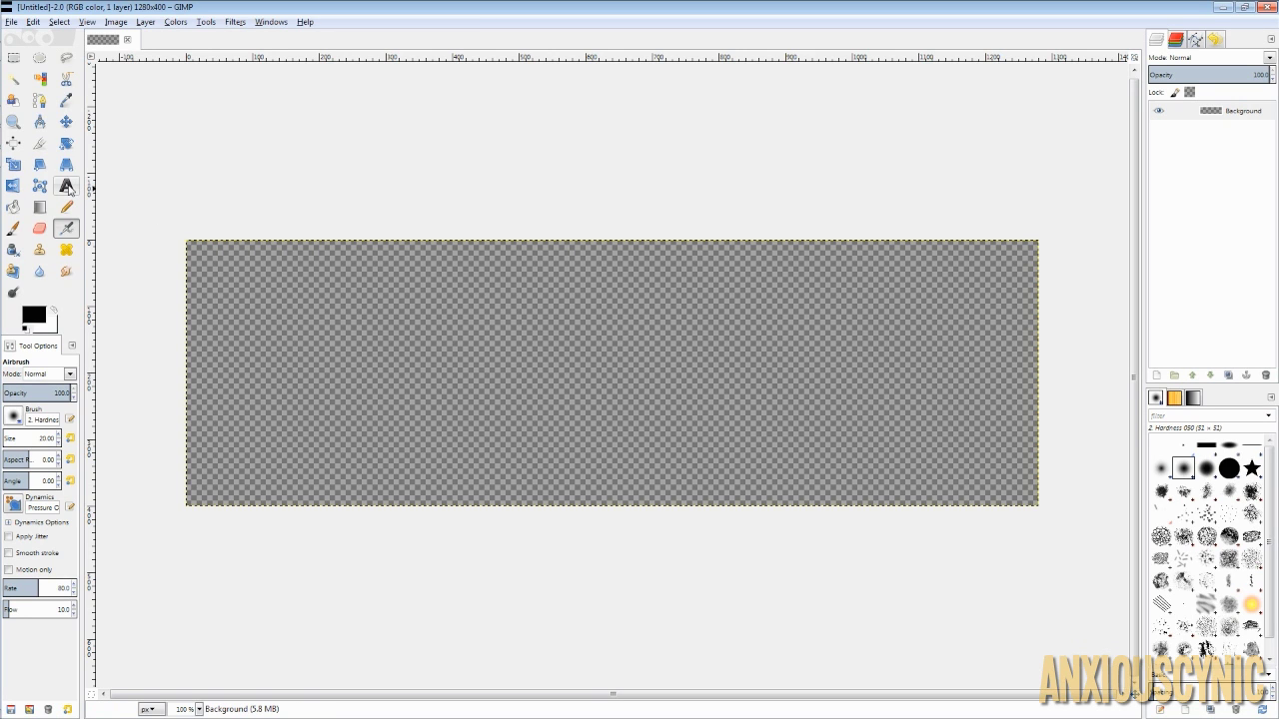
Set up the Text tool with white (ffffff) as the colour and antialiasing turned off
{"action": "left_click", "coordinate": [67, 185]}
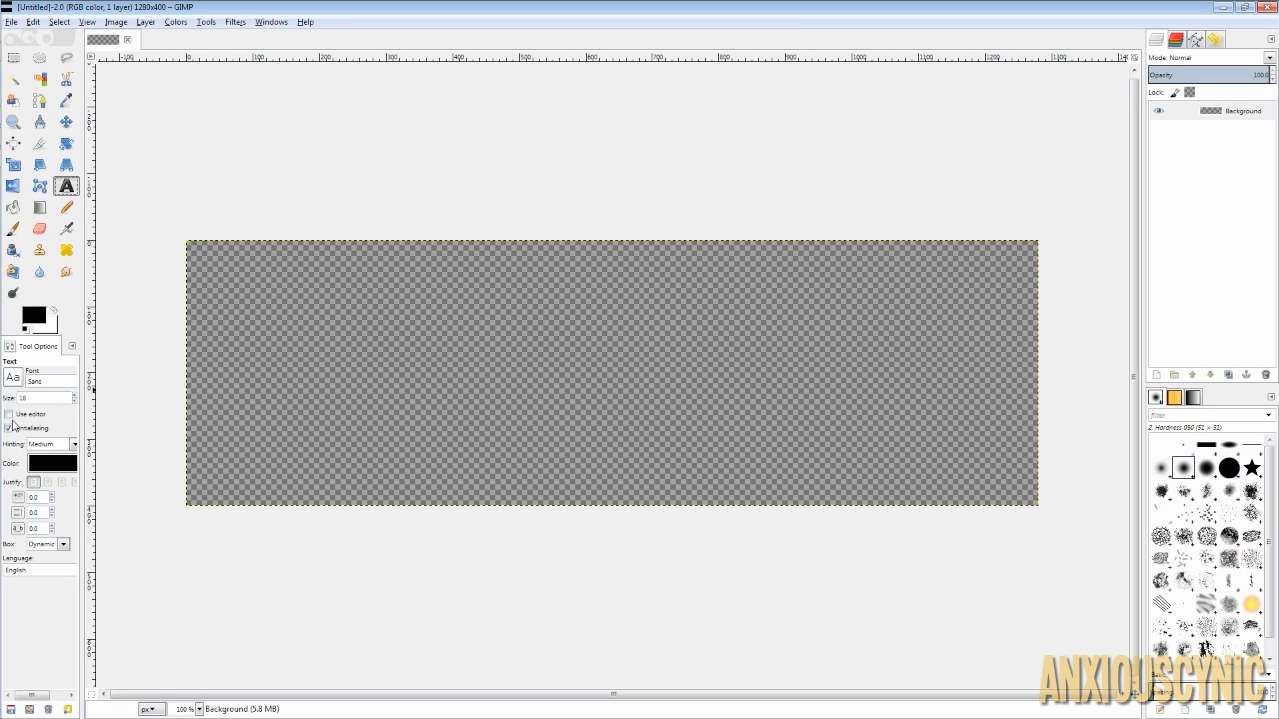
{"action": "left_click", "coordinate": [52, 462]}
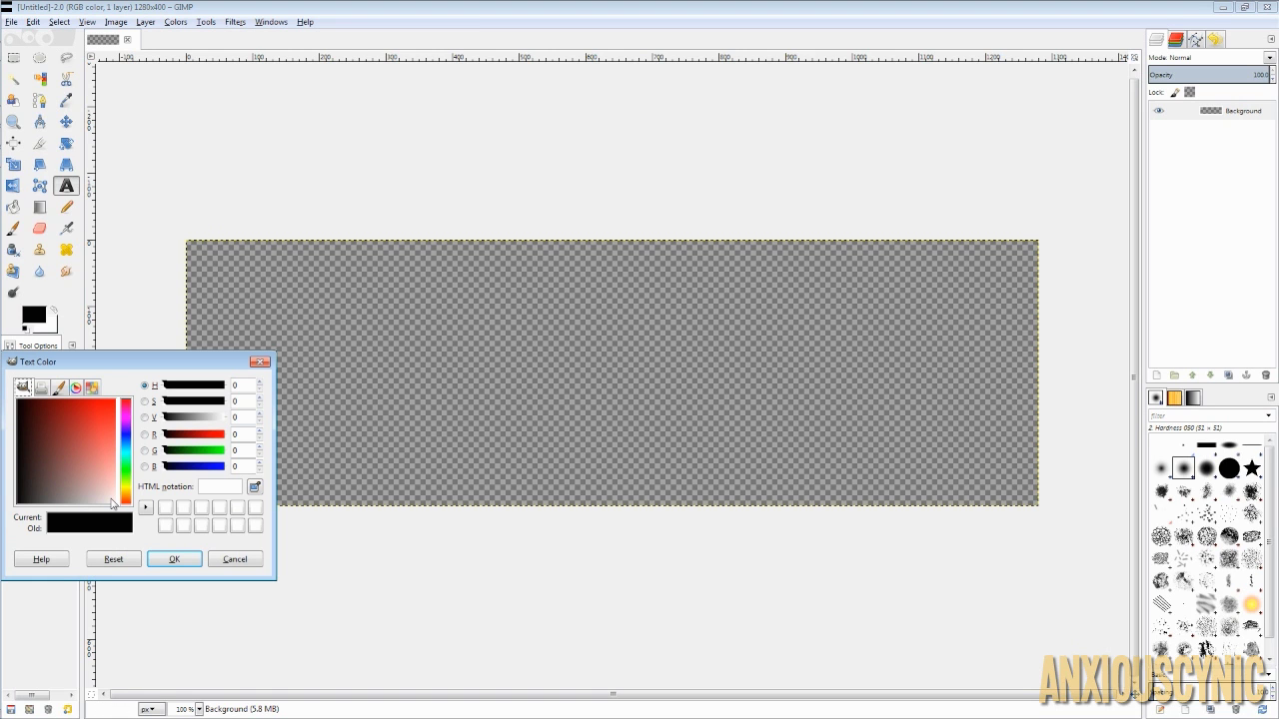
{"action": "left_click", "coordinate": [114, 501]}
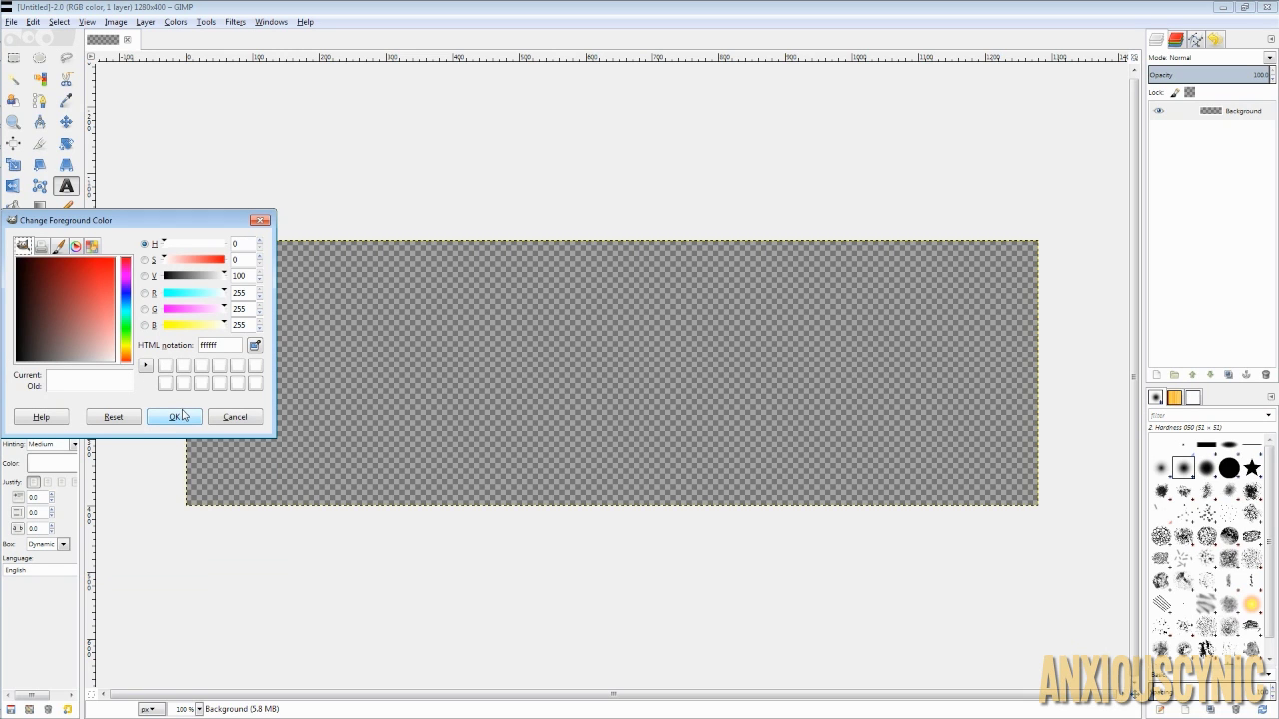
{"action": "left_click", "coordinate": [178, 417]}
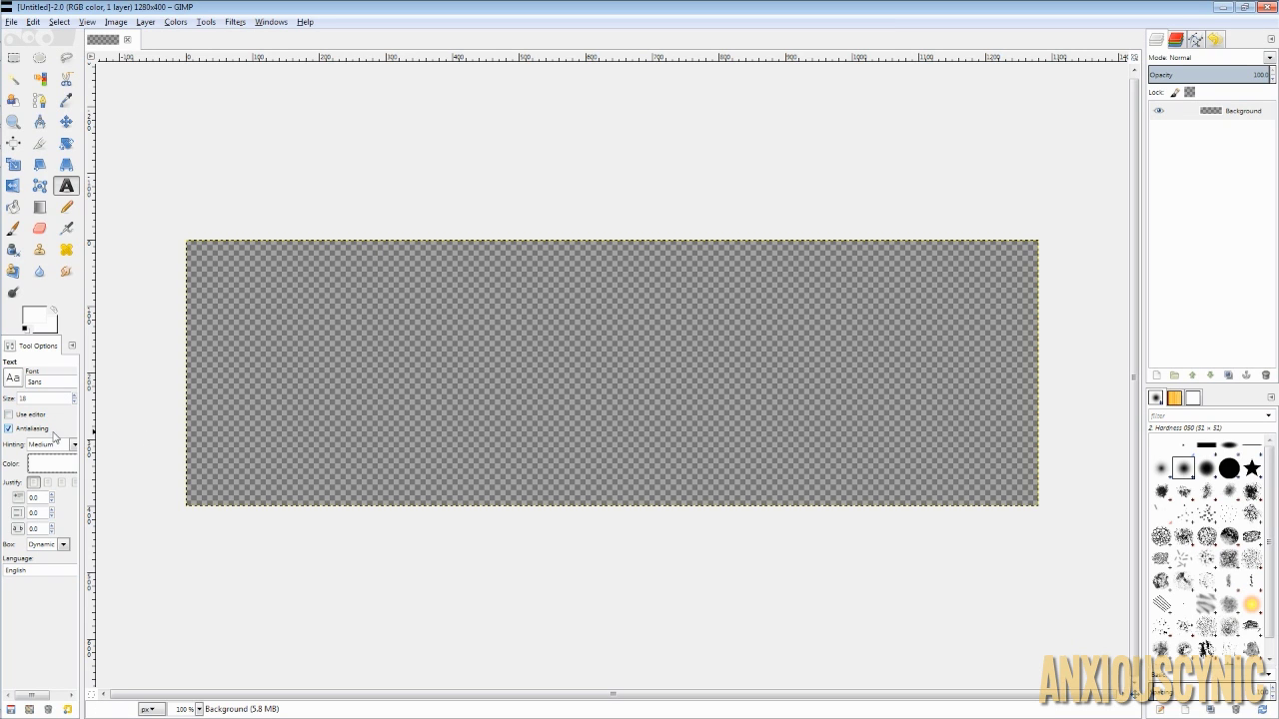
{"action": "left_click", "coordinate": [27, 431]}
Add the text "Mine-imator Tutorial" to the canvas and format it in the Minecrafter font at 100 px
{"action": "left_click", "coordinate": [383, 345]}
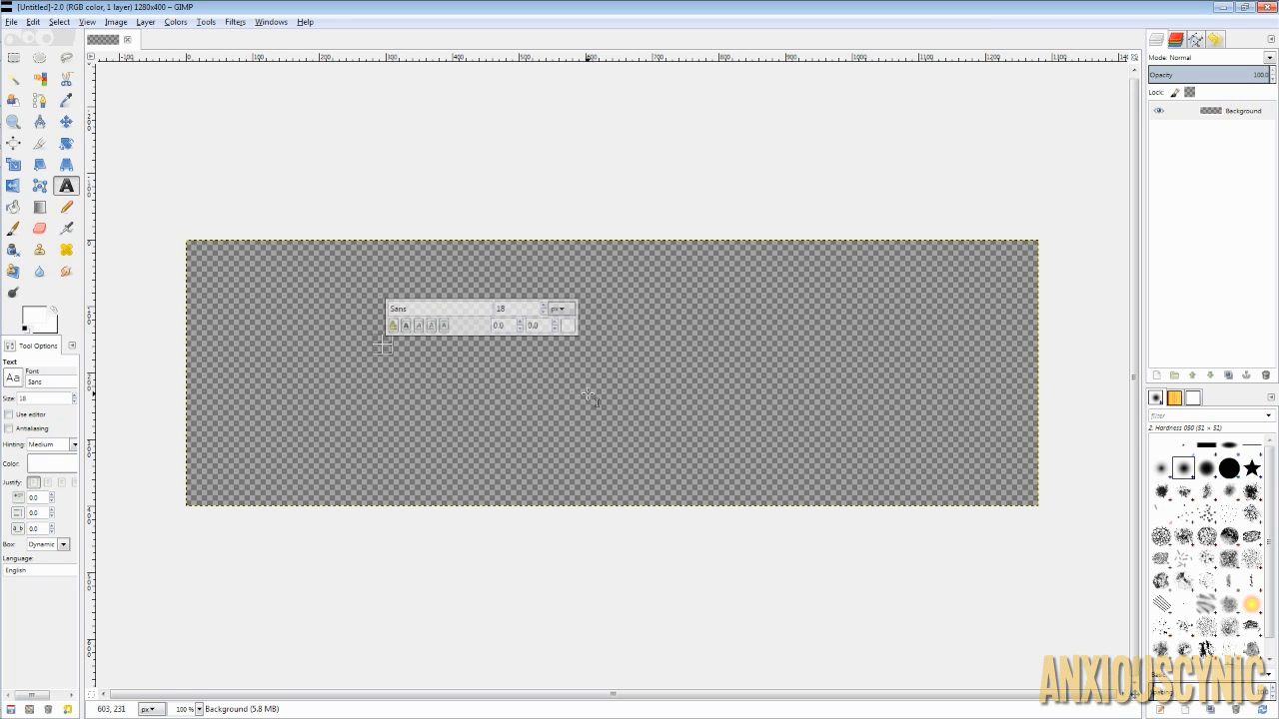
{"action": "key", "text": "ctrl+v"}
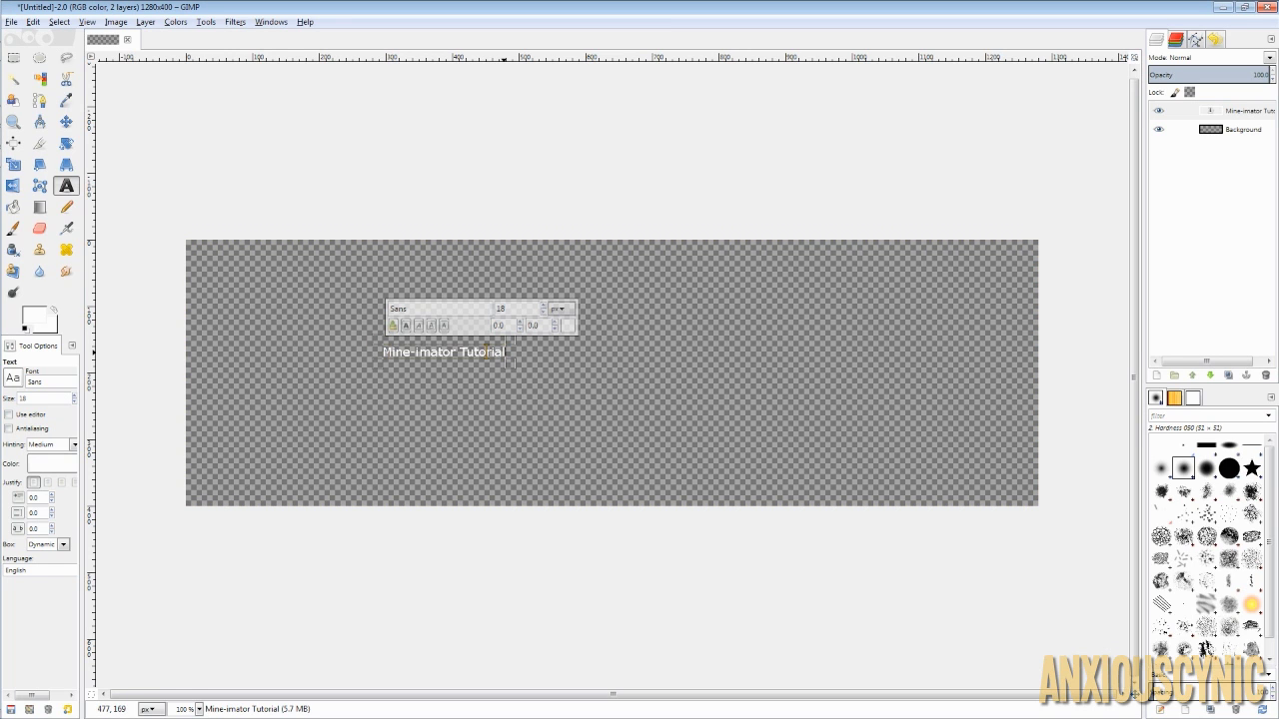
{"action": "left_click_drag", "start_coordinate": [503, 351], "coordinate": [488, 352]}
{"action": "left_click_drag", "start_coordinate": [386, 352], "coordinate": [551, 376]}
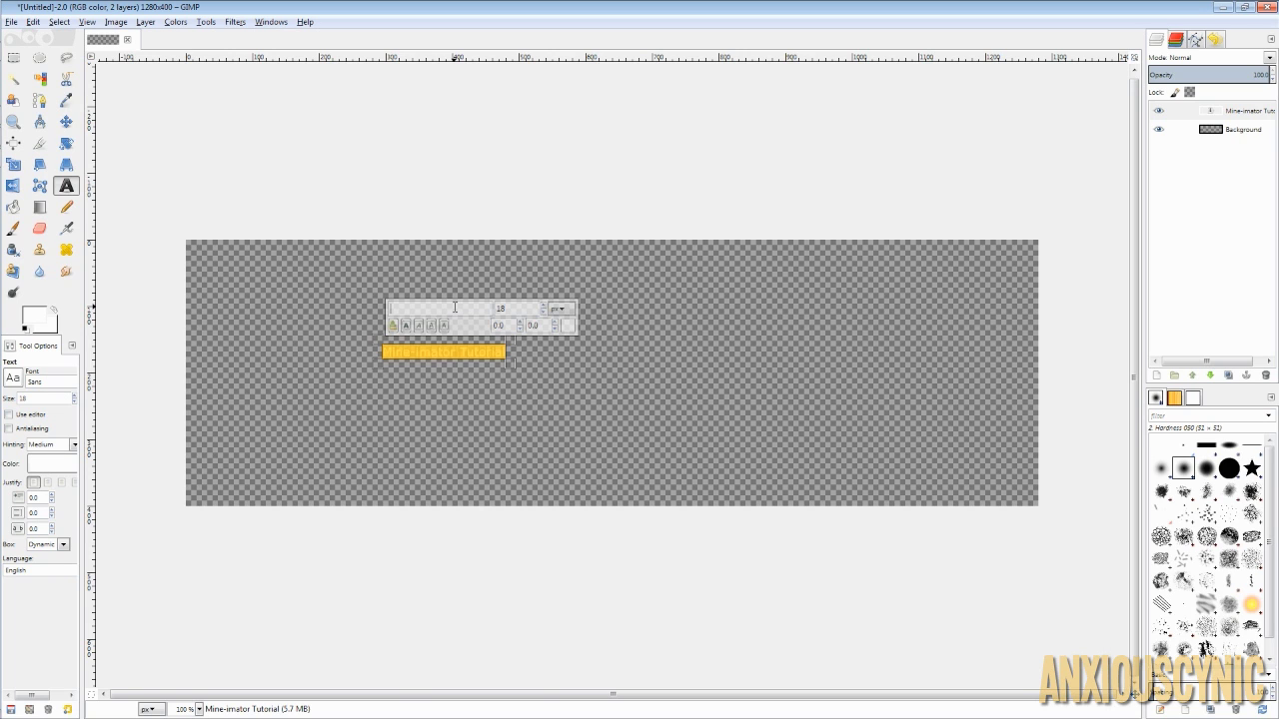
{"action": "type", "text": "inecrafter"}
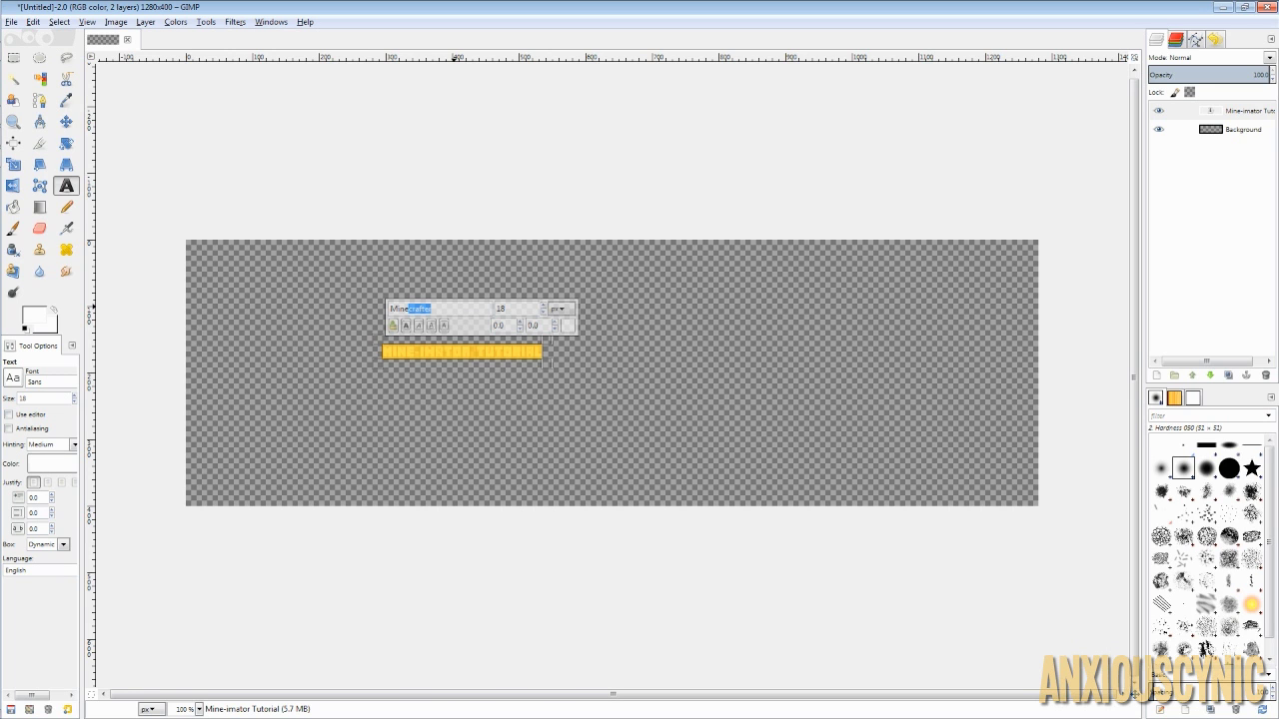
{"action": "key", "text": "Return"}
{"action": "key", "text": "Tab"}
{"action": "type", "text": "10"}
{"action": "key", "text": "Return"}
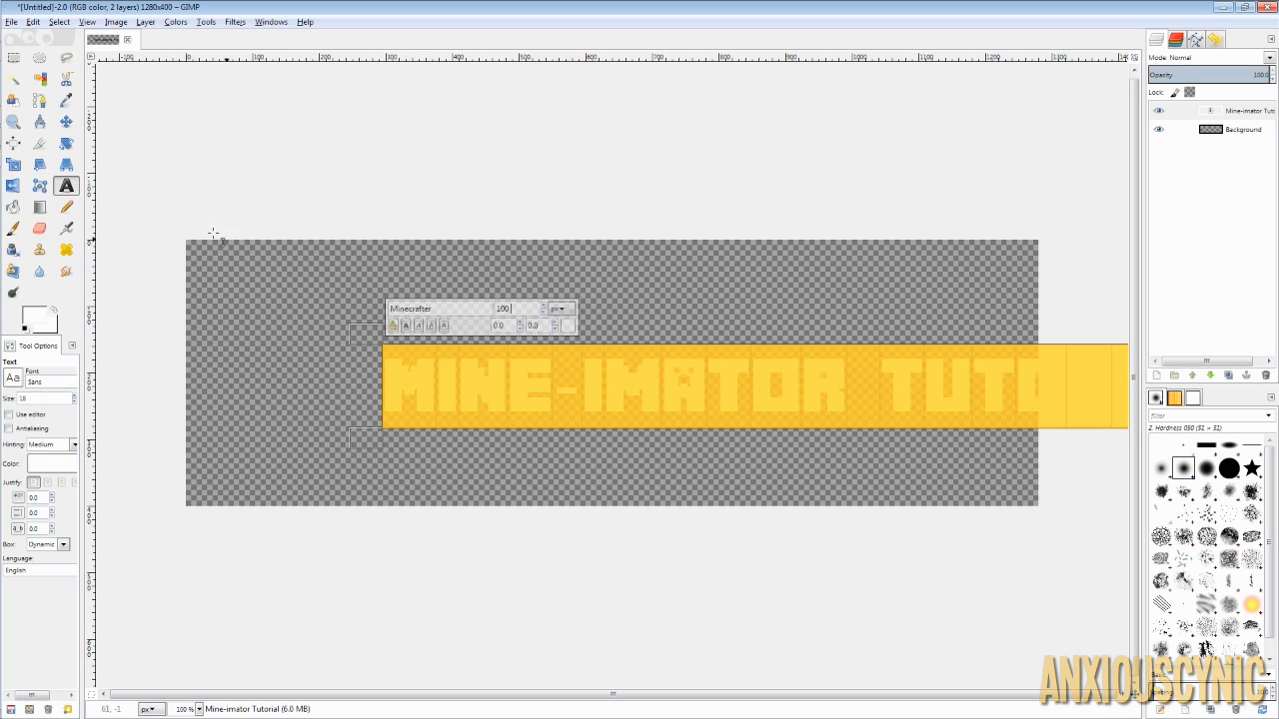
Move the text so it fits inside the canvas and replace the "a" in "Tutorial" with a capital "A"
{"action": "left_click", "coordinate": [66, 122]}
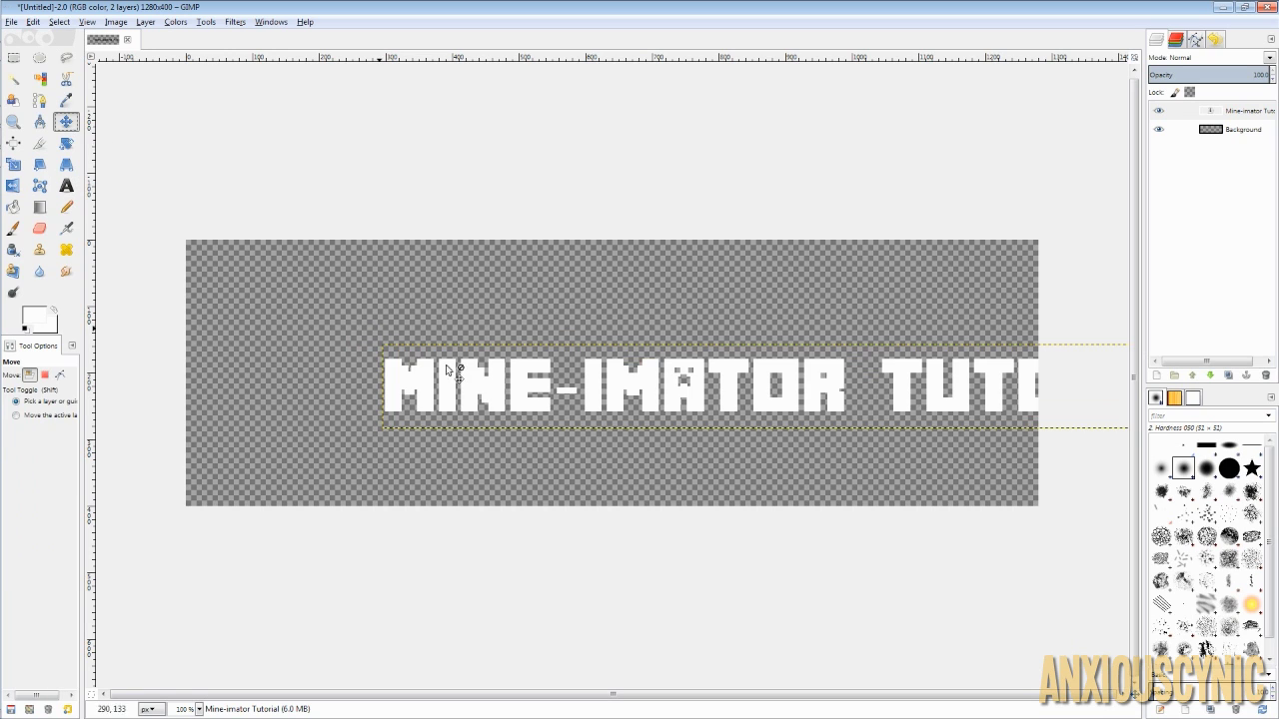
{"action": "left_click_drag", "start_coordinate": [590, 393], "coordinate": [409, 365]}
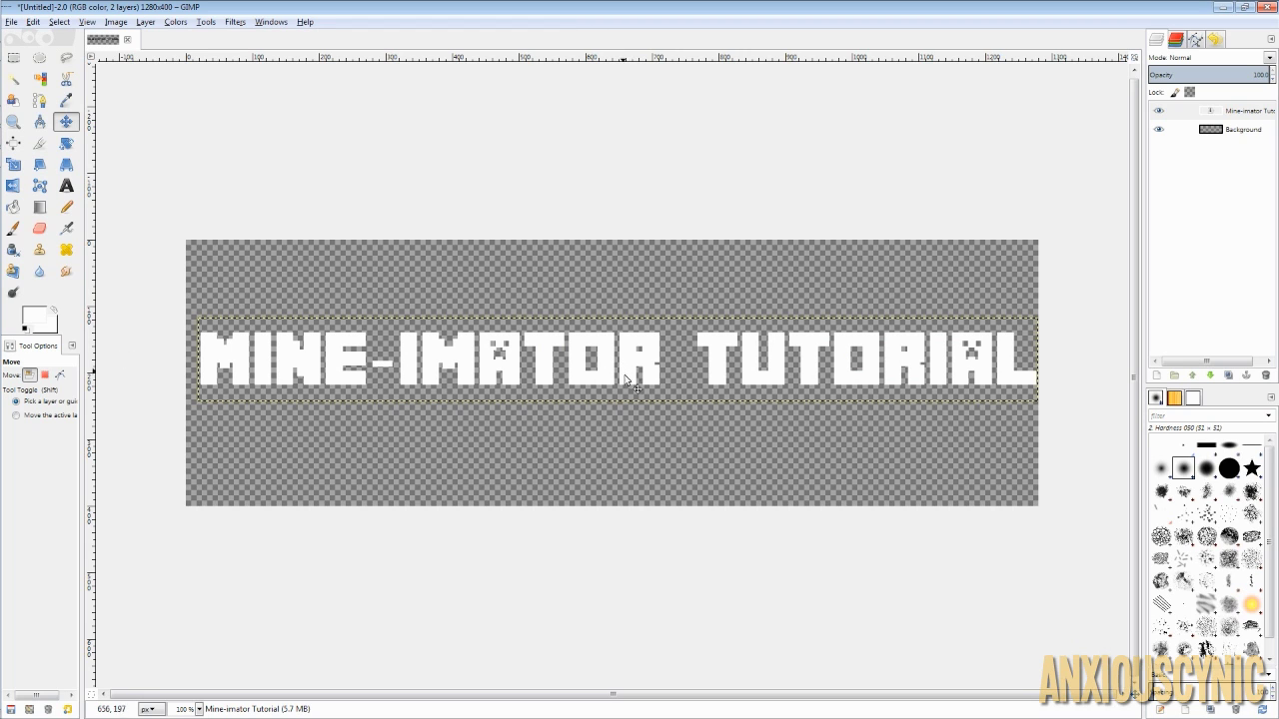
{"action": "key", "text": "t"}
{"action": "left_click", "coordinate": [979, 354]}
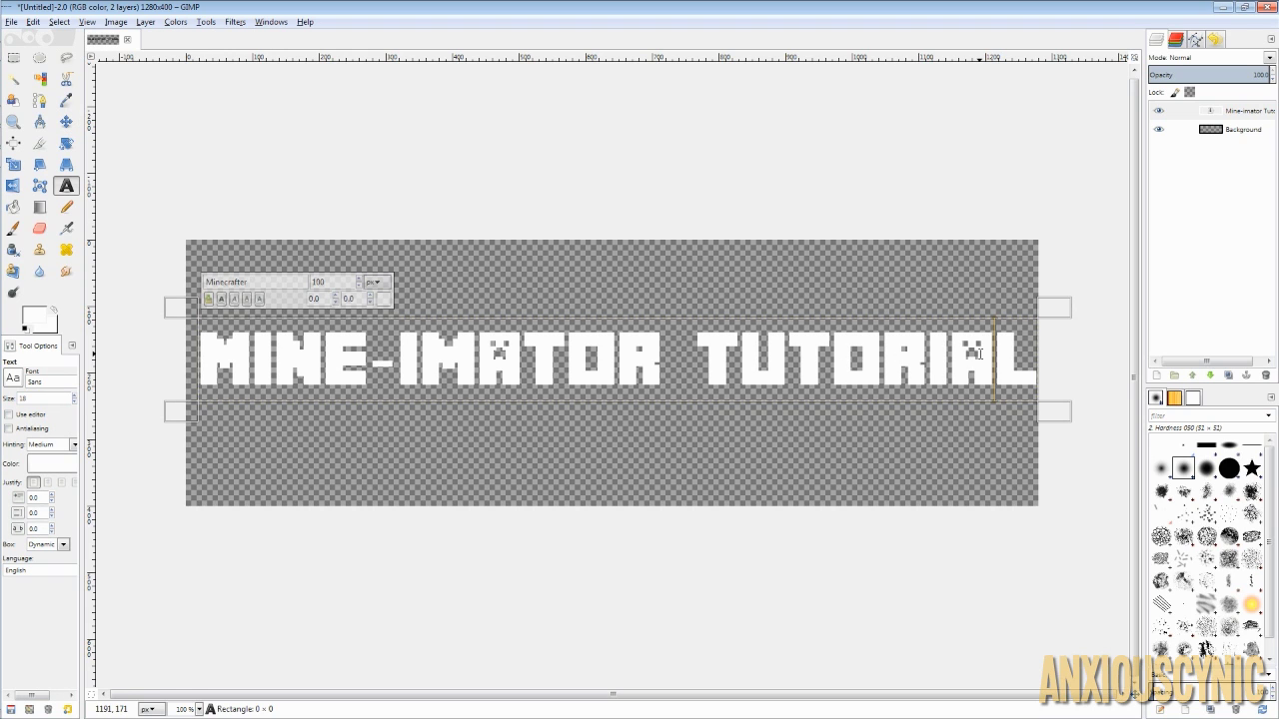
{"action": "key", "text": "BackSpace"}
{"action": "type", "text": "a"}
Align the text layer to the bottom edge of the canvas and centre it horizontally
{"action": "left_click", "coordinate": [66, 121]}
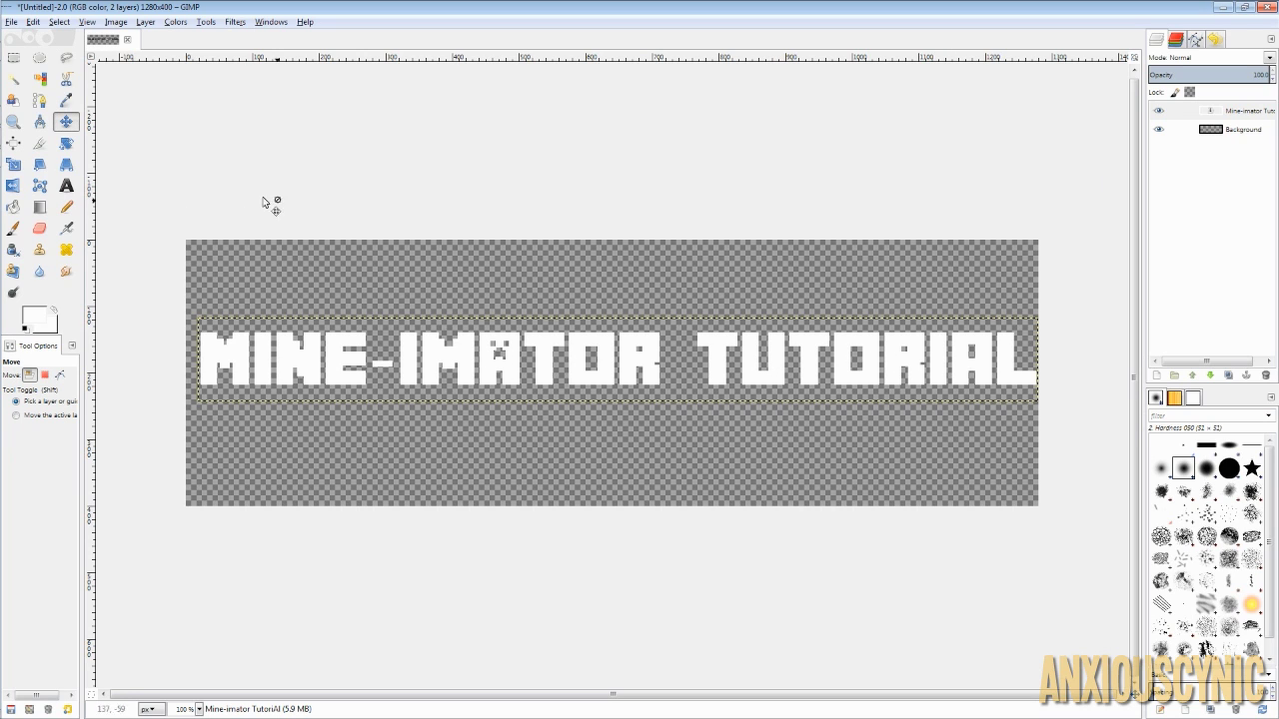
{"action": "left_click_drag", "start_coordinate": [254, 388], "coordinate": [248, 392]}
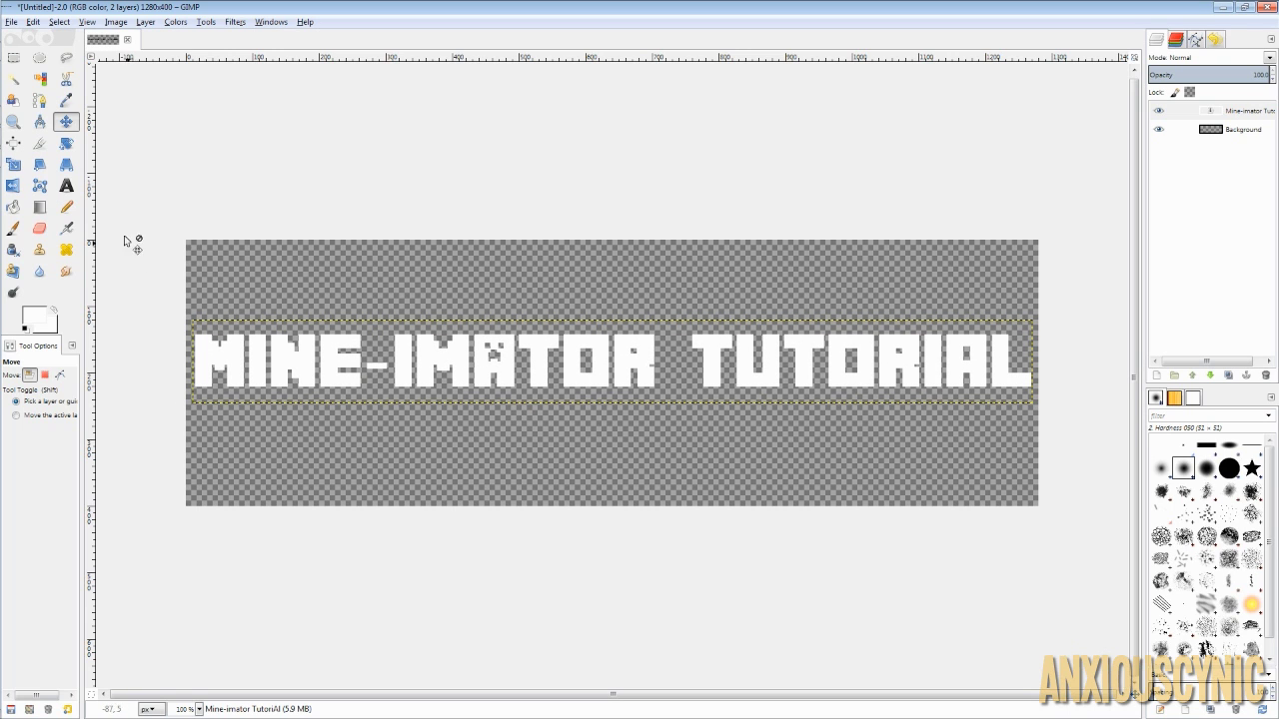
{"action": "left_click", "coordinate": [12, 145]}
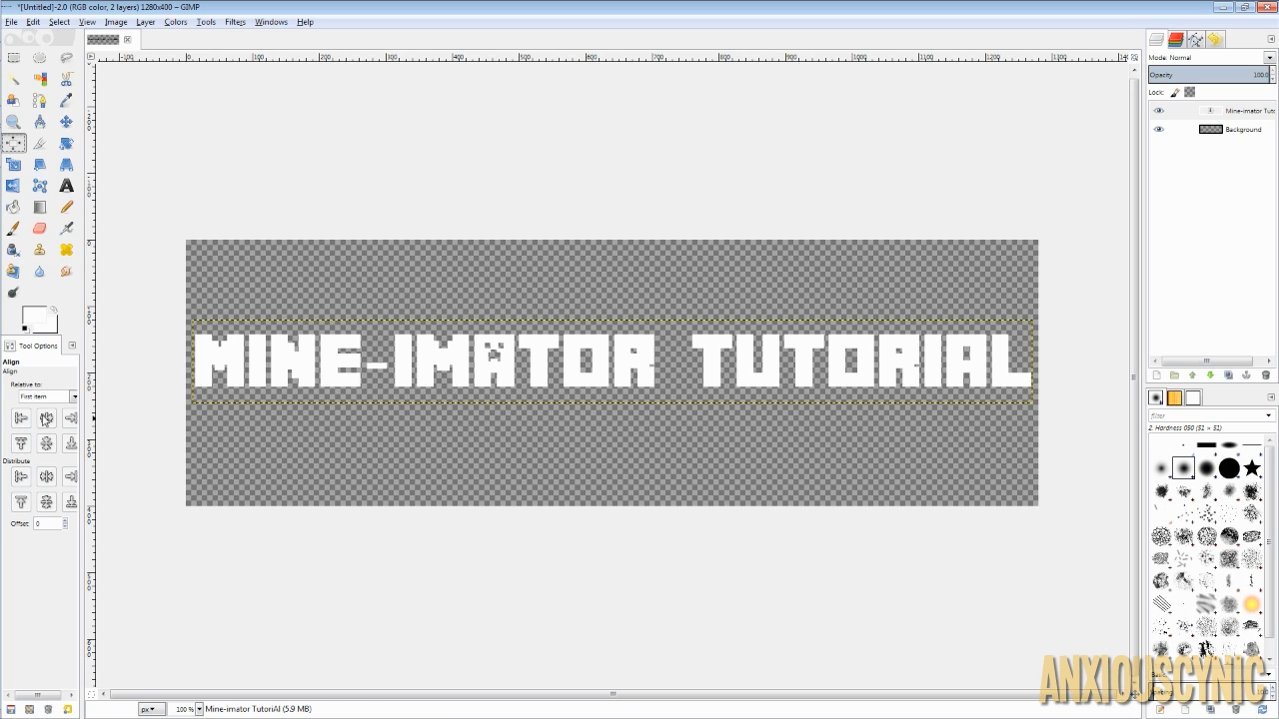
{"action": "left_click", "coordinate": [406, 359]}
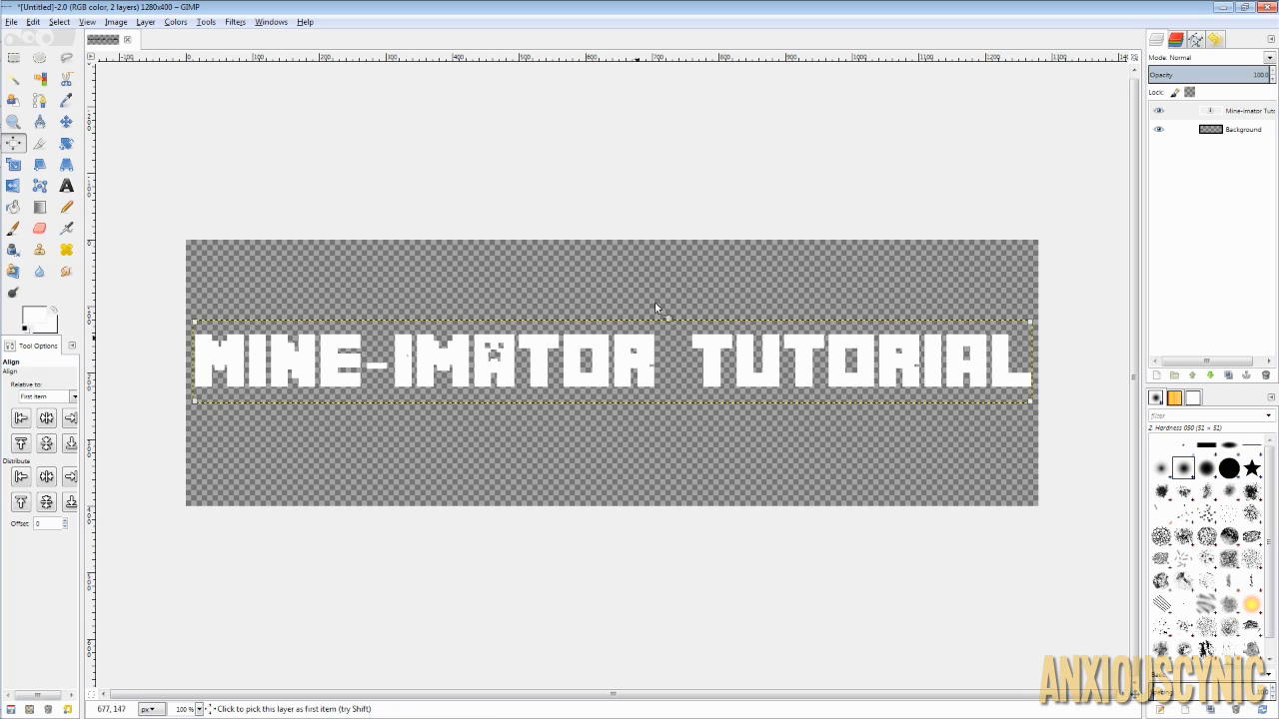
{"action": "left_click", "coordinate": [47, 419]}
{"action": "left_click", "coordinate": [47, 446]}
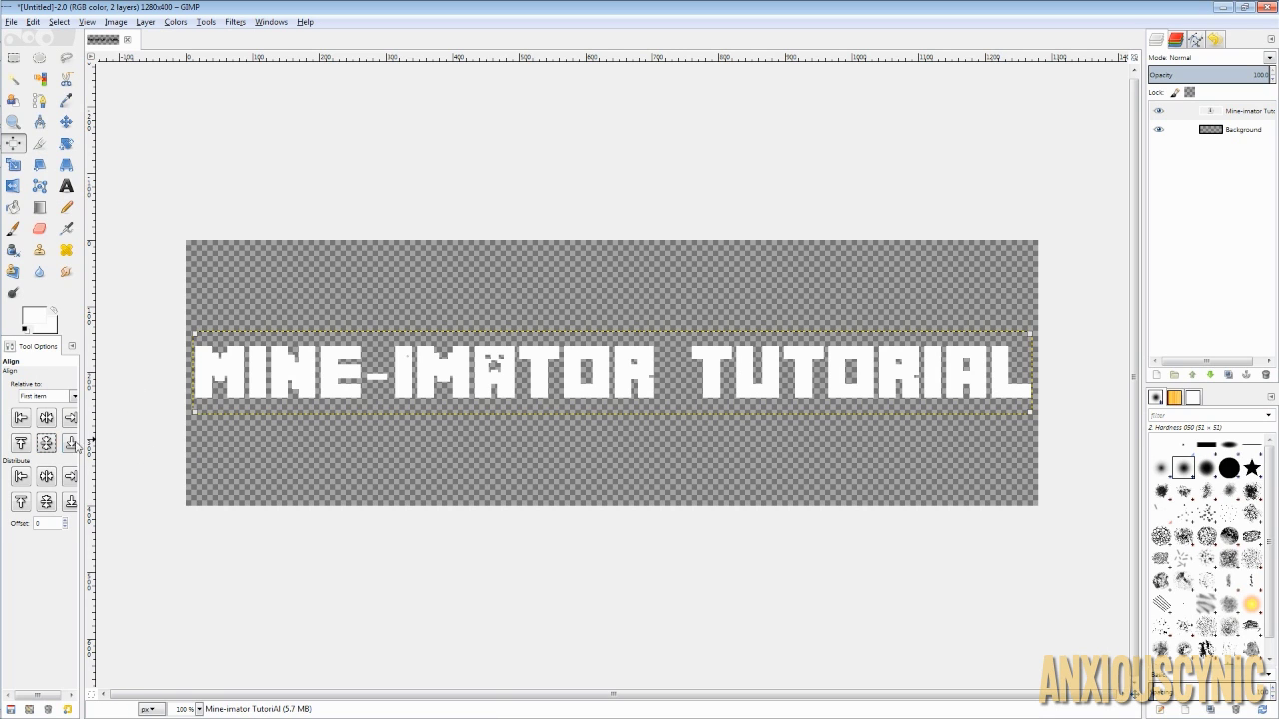
{"action": "left_click", "coordinate": [70, 445]}
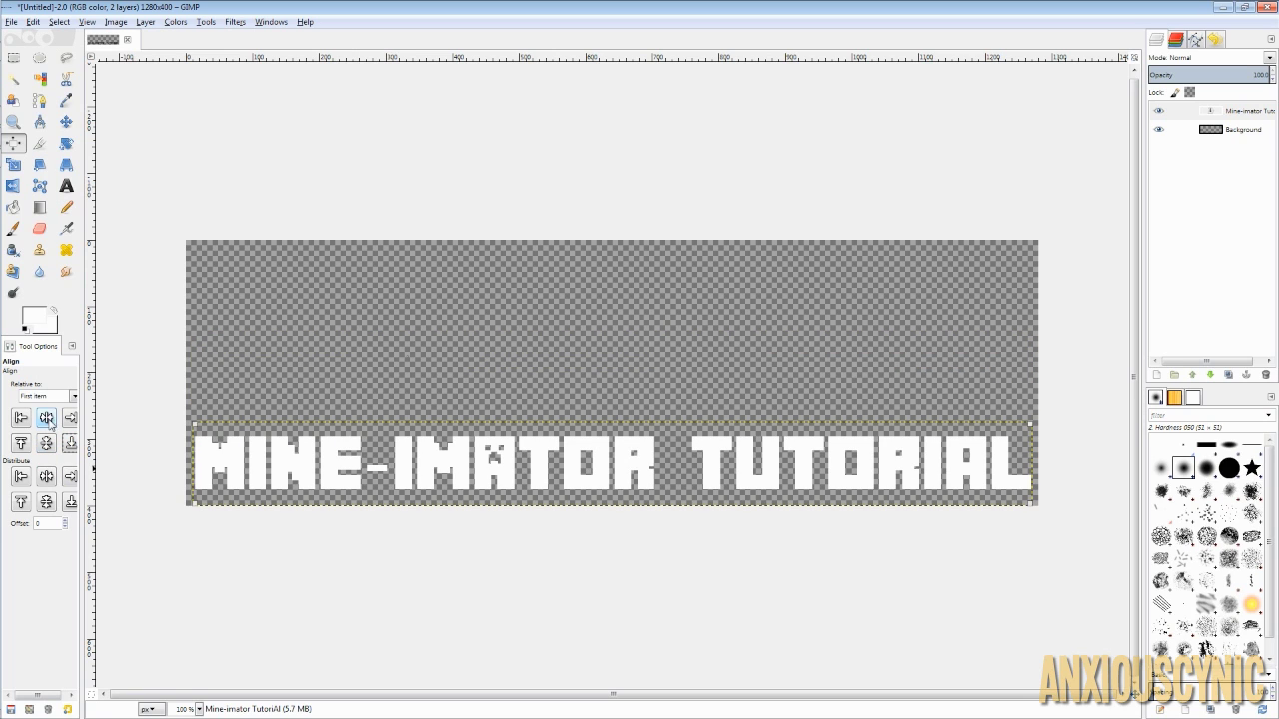
{"action": "left_click", "coordinate": [49, 420]}
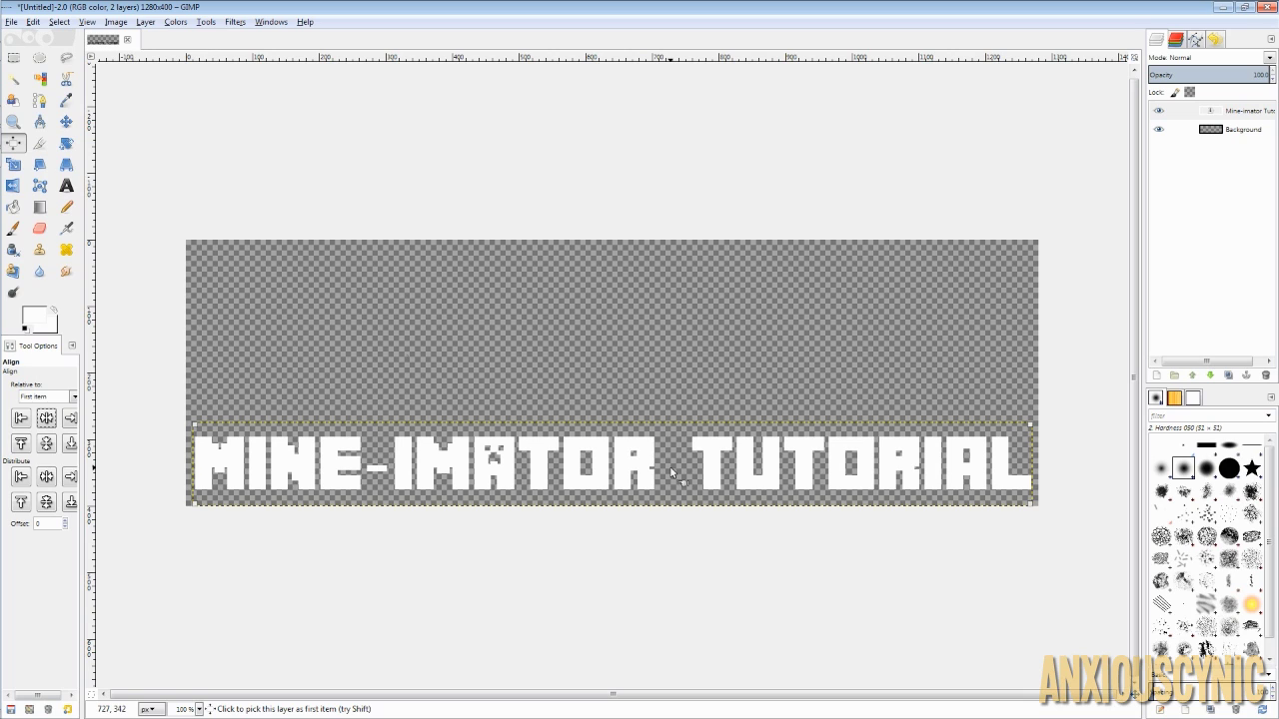
Export the image as MineimatorText.png into the 3D Text folder
{"action": "left_click", "coordinate": [15, 22]}
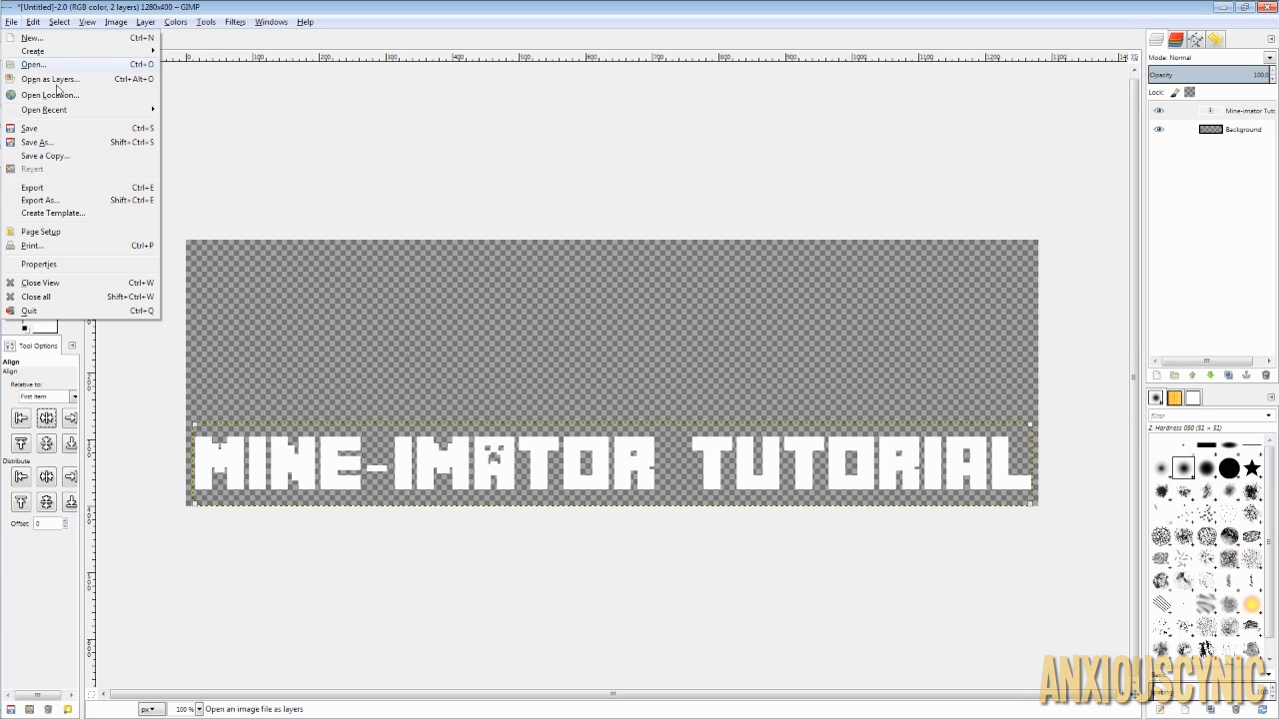
{"action": "left_click", "coordinate": [53, 201]}
{"action": "left_click", "coordinate": [381, 235]}
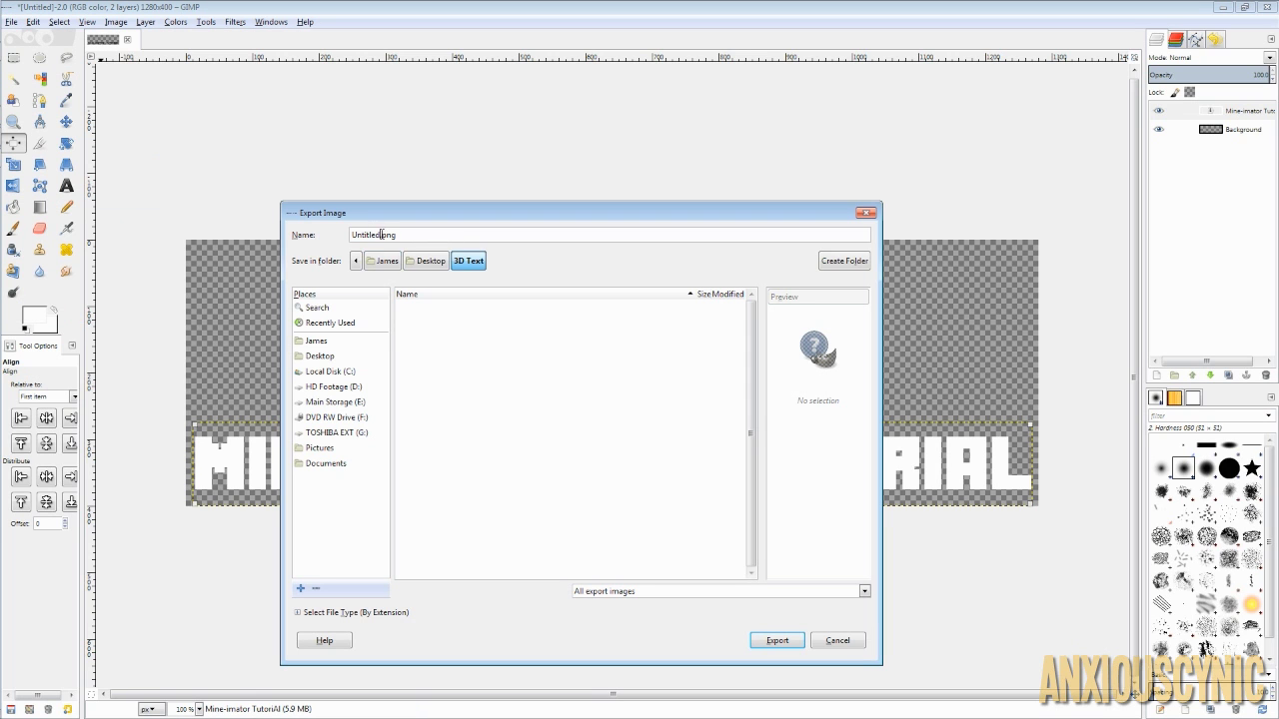
{"action": "double_click", "coordinate": [380, 235]}
{"action": "type", "text": "U"}
{"action": "type", "text": "ineimatorRT"}
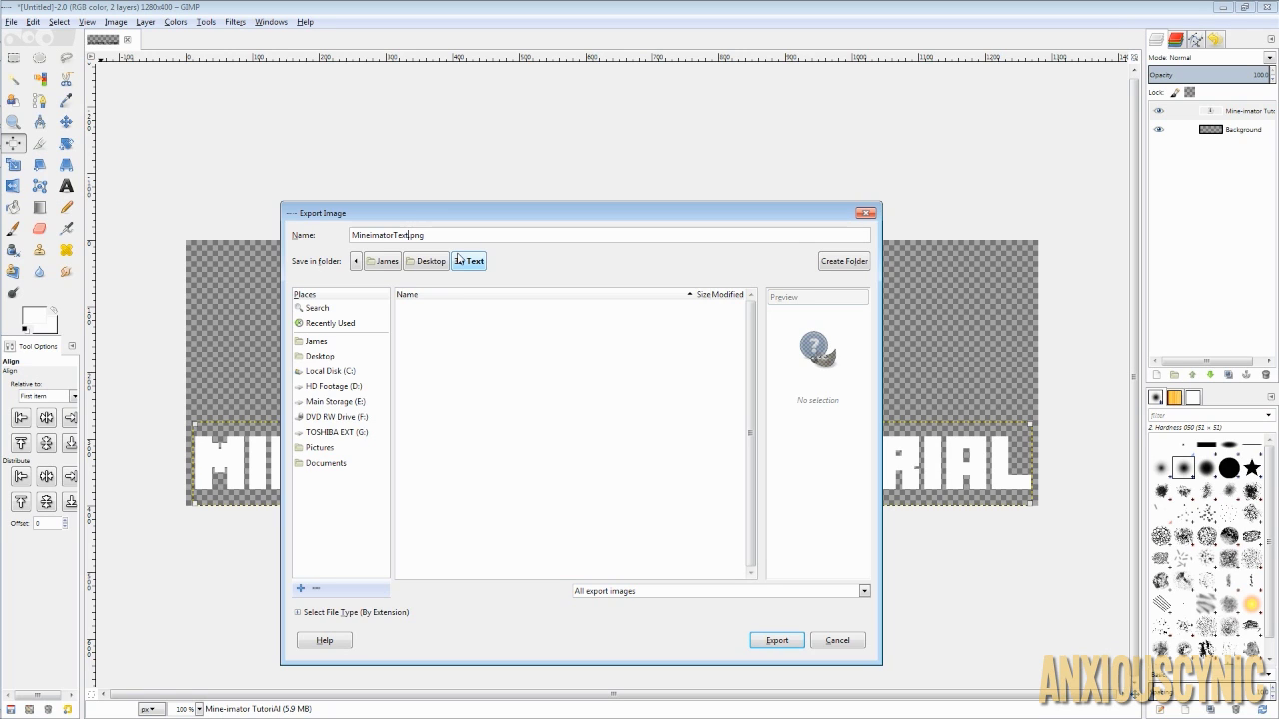
{"action": "key", "text": "Return"}
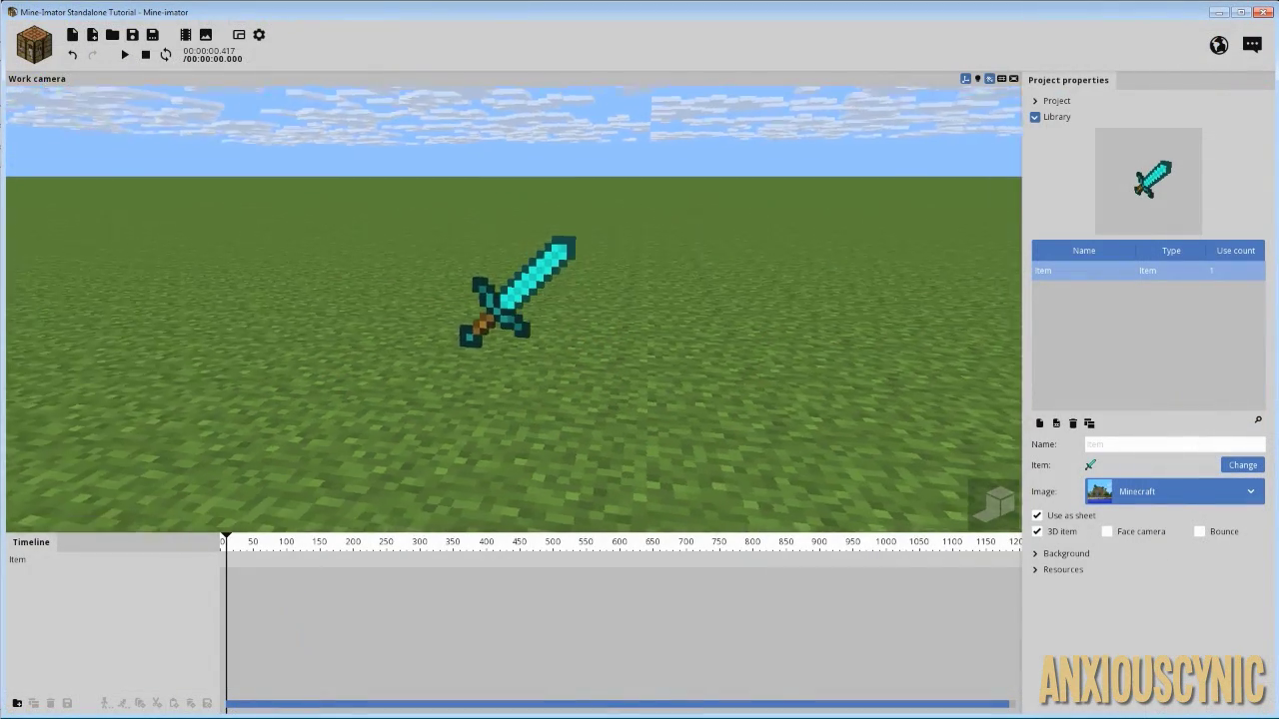
Switch to Mine-imator and replace the library item's image with the MineimatorText file from the 3D Text folder
{"action": "mouse_move", "coordinate": [676, 327]}
{"action": "left_mouse_down"}
{"action": "mouse_move", "coordinate": [735, 352]}
{"action": "mouse_move", "coordinate": [678, 327]}
{"action": "mouse_move", "coordinate": [675, 312]}
{"action": "left_mouse_up"}
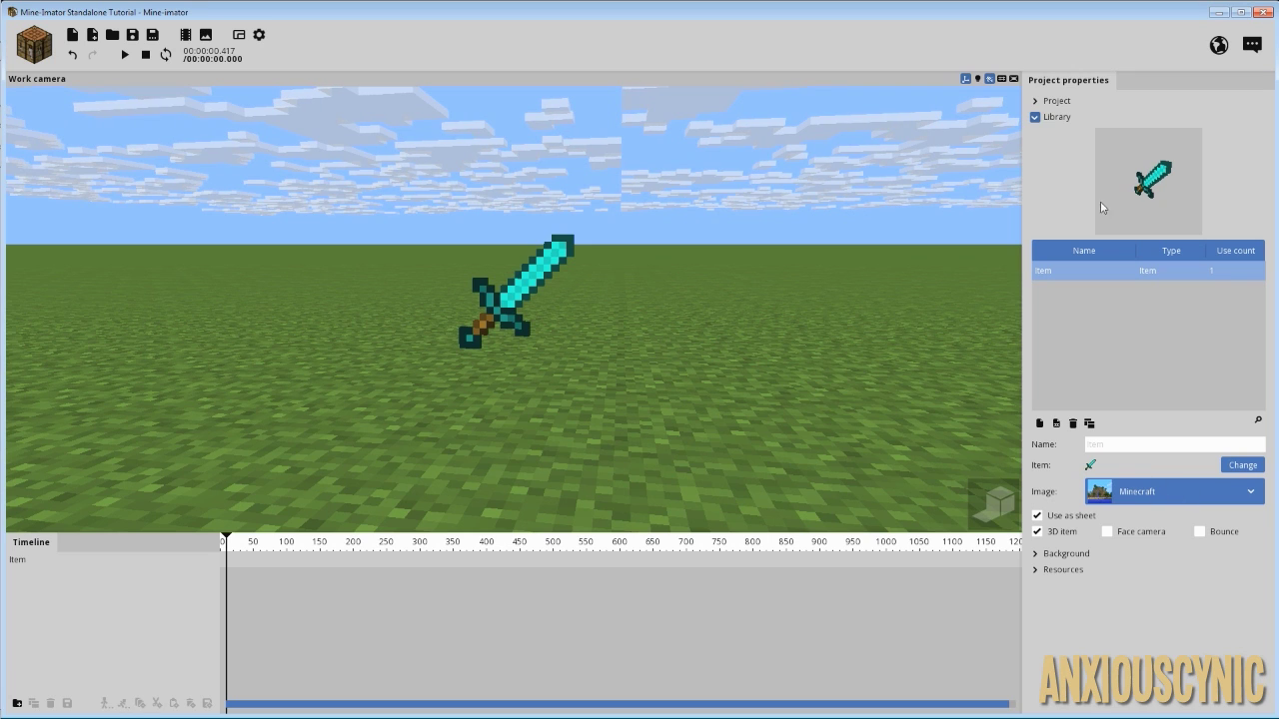
{"action": "left_click", "coordinate": [1130, 500]}
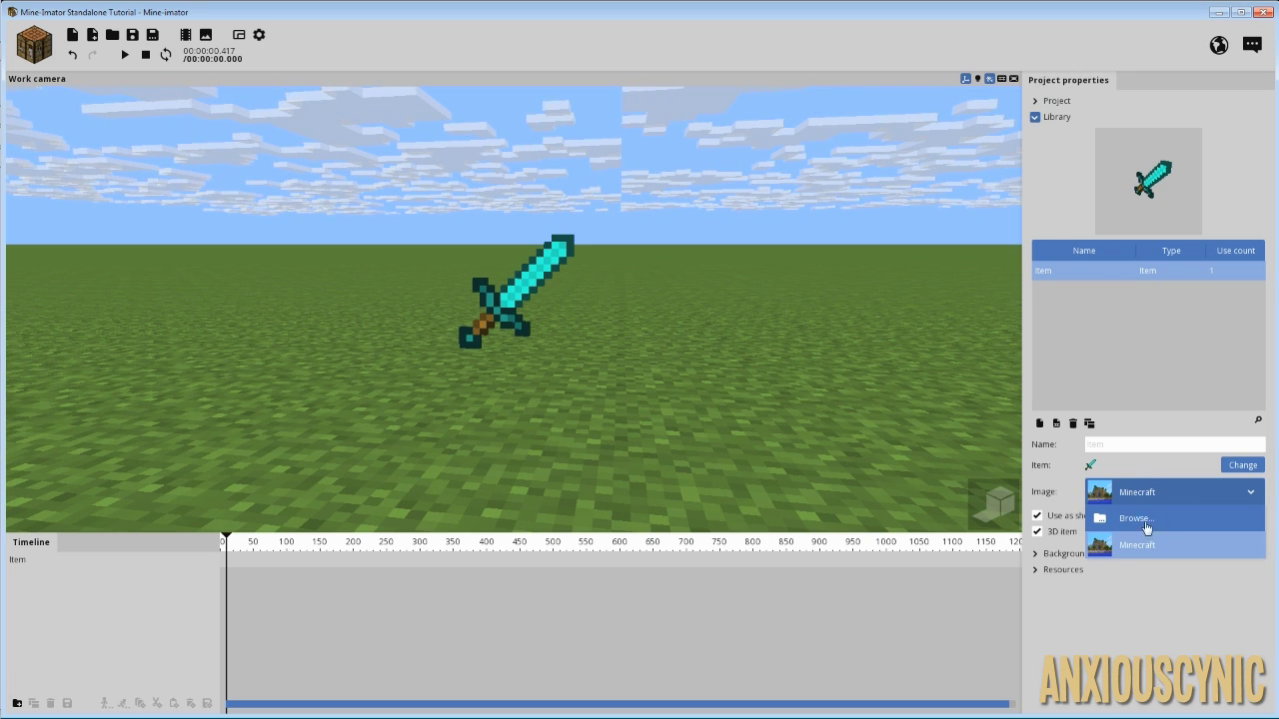
{"action": "left_click", "coordinate": [1136, 521]}
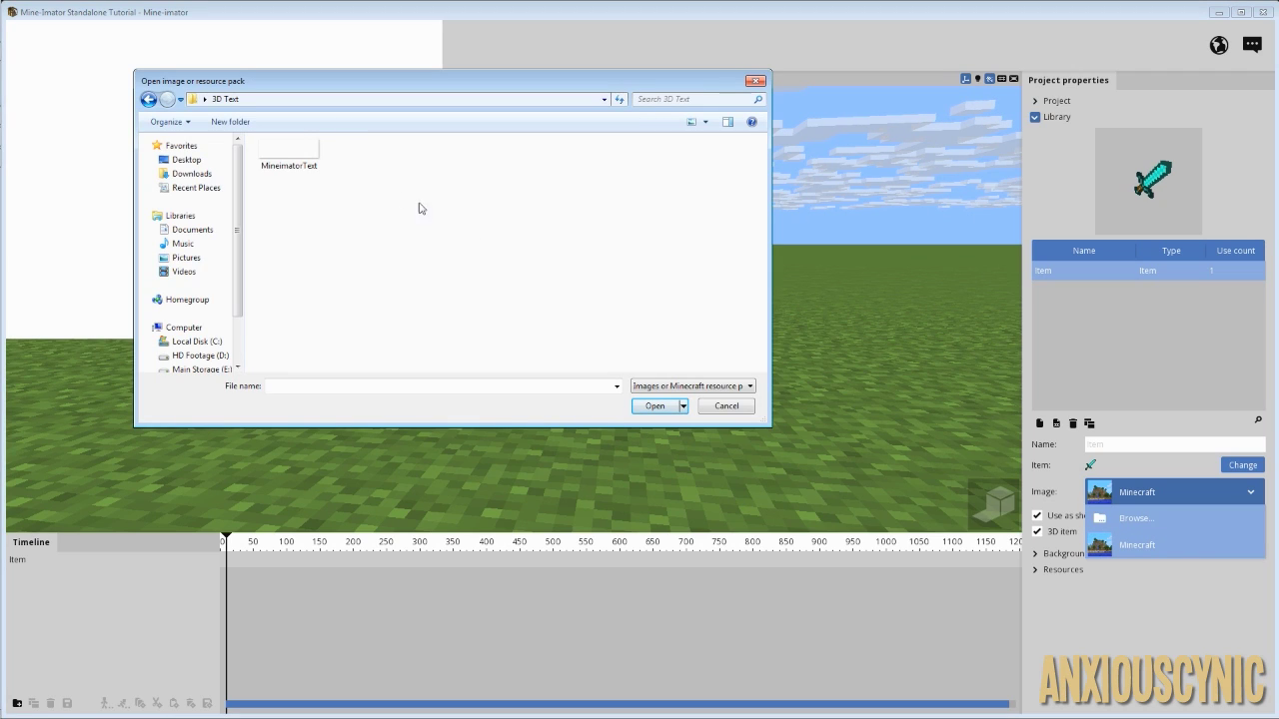
{"action": "left_click", "coordinate": [291, 158]}
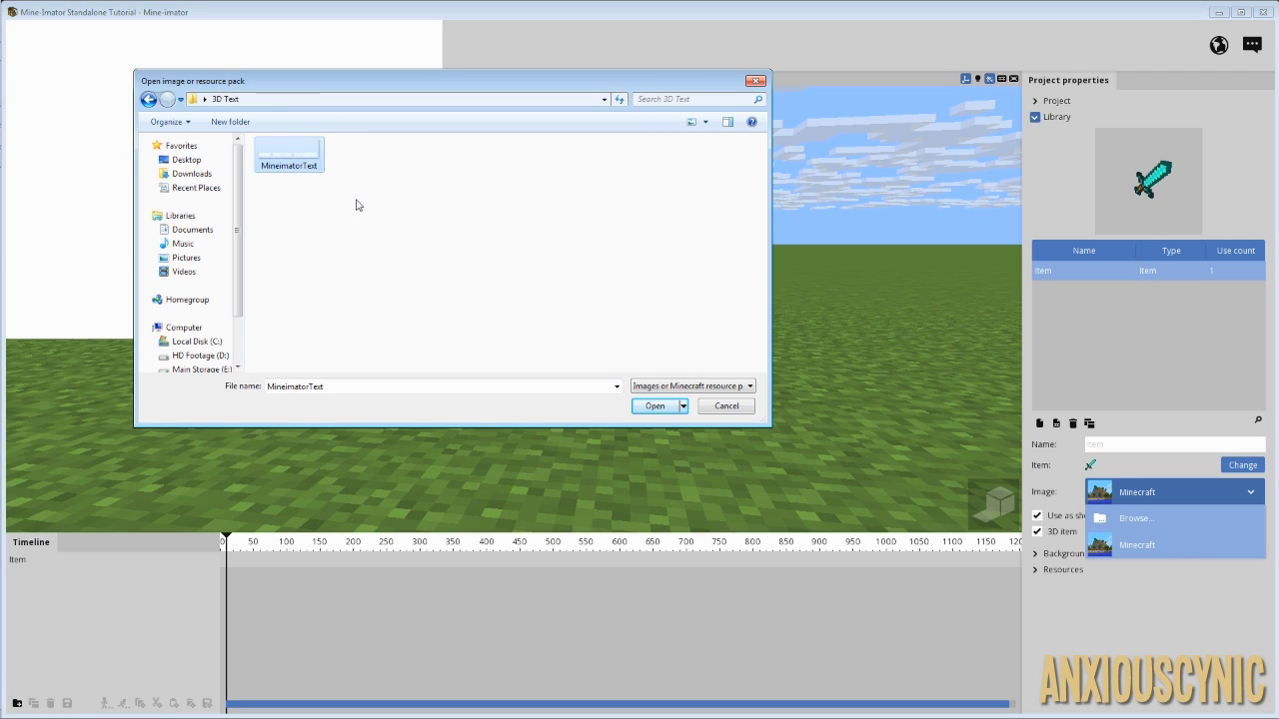
{"action": "left_click", "coordinate": [655, 407]}
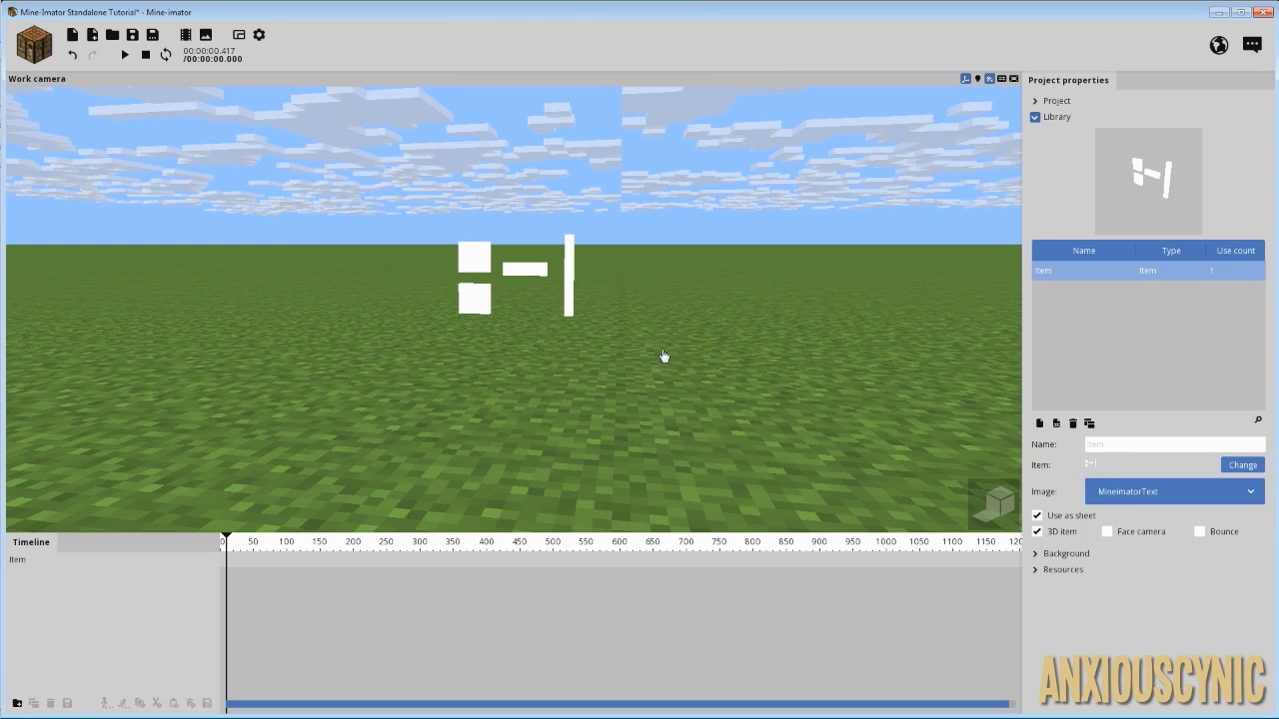
Turn off using the library item's image as a sheet so the whole text image is used
{"action": "mouse_move", "coordinate": [671, 354]}
{"action": "right_mouse_down"}
{"action": "mouse_move", "coordinate": [699, 439]}
{"action": "mouse_move", "coordinate": [674, 336]}
{"action": "right_mouse_up"}
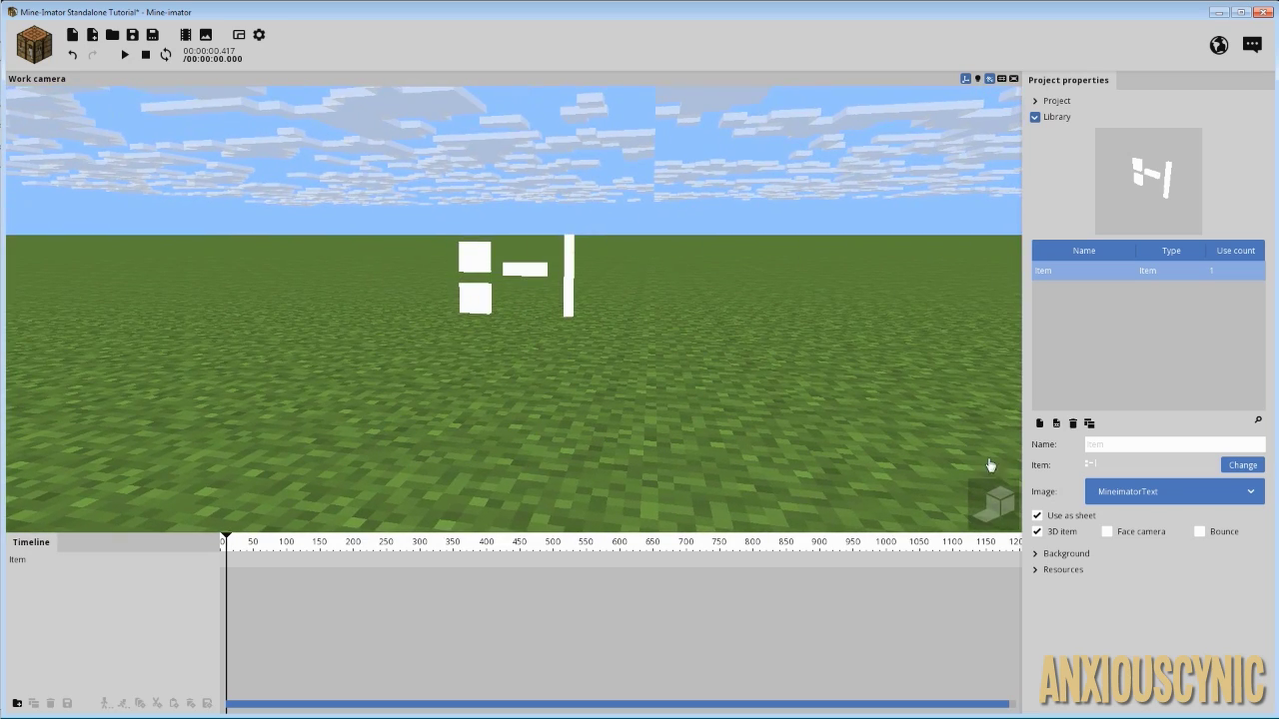
{"action": "left_click", "coordinate": [1068, 518]}
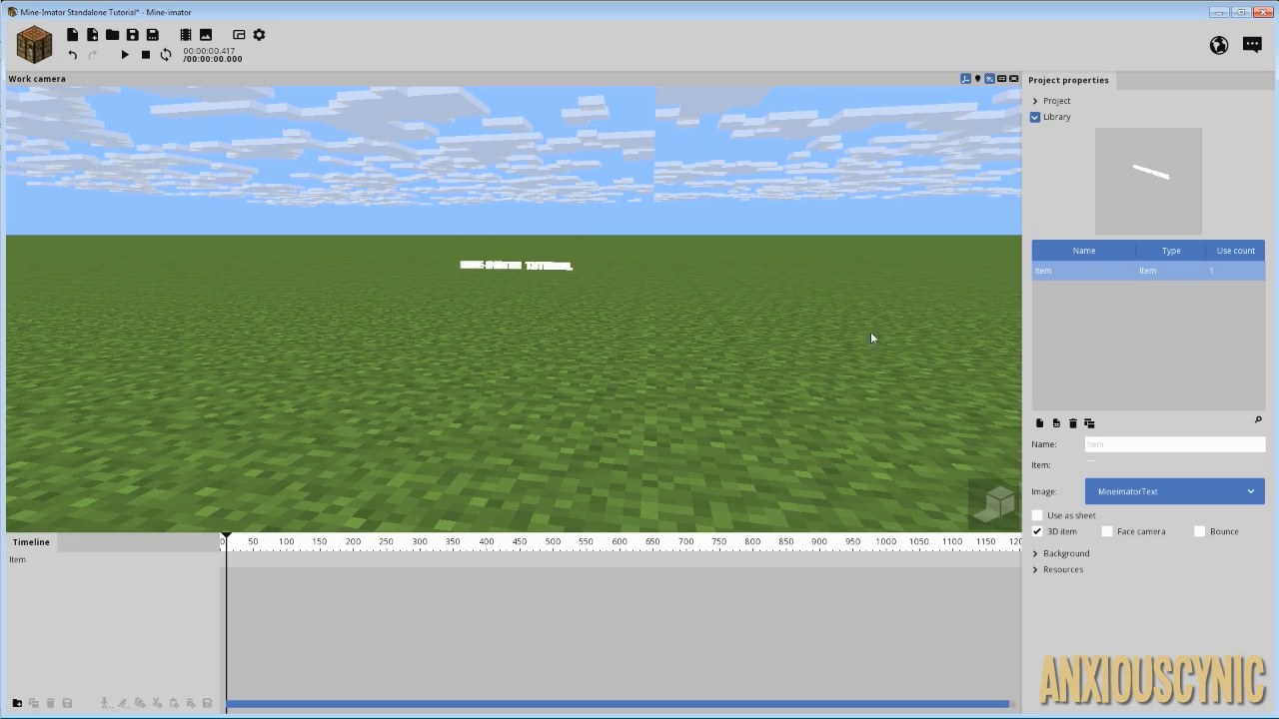
{"action": "left_click_drag", "start_coordinate": [708, 317], "coordinate": [819, 341]}
{"action": "right_click_drag", "start_coordinate": [727, 306], "coordinate": [727, 306]}
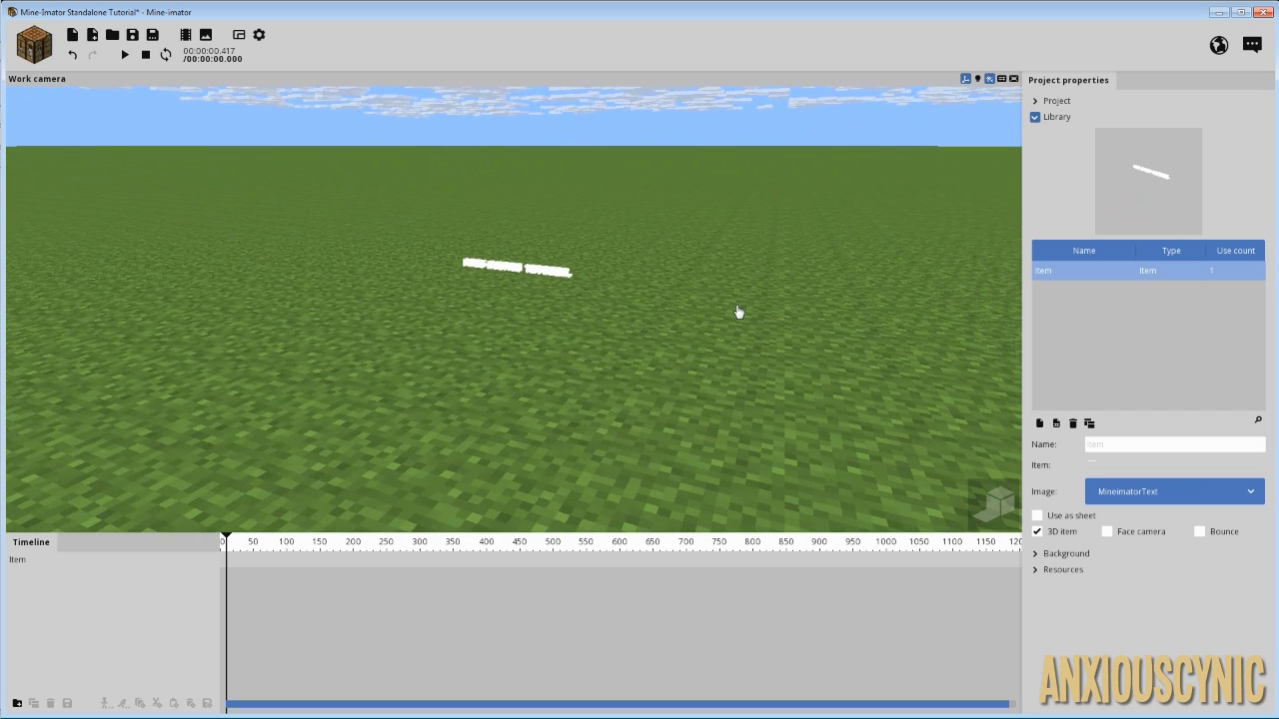
Select the text item in the timeline, enable its custom rotation point and set the point's Z to 12
{"action": "left_click", "coordinate": [1048, 122]}
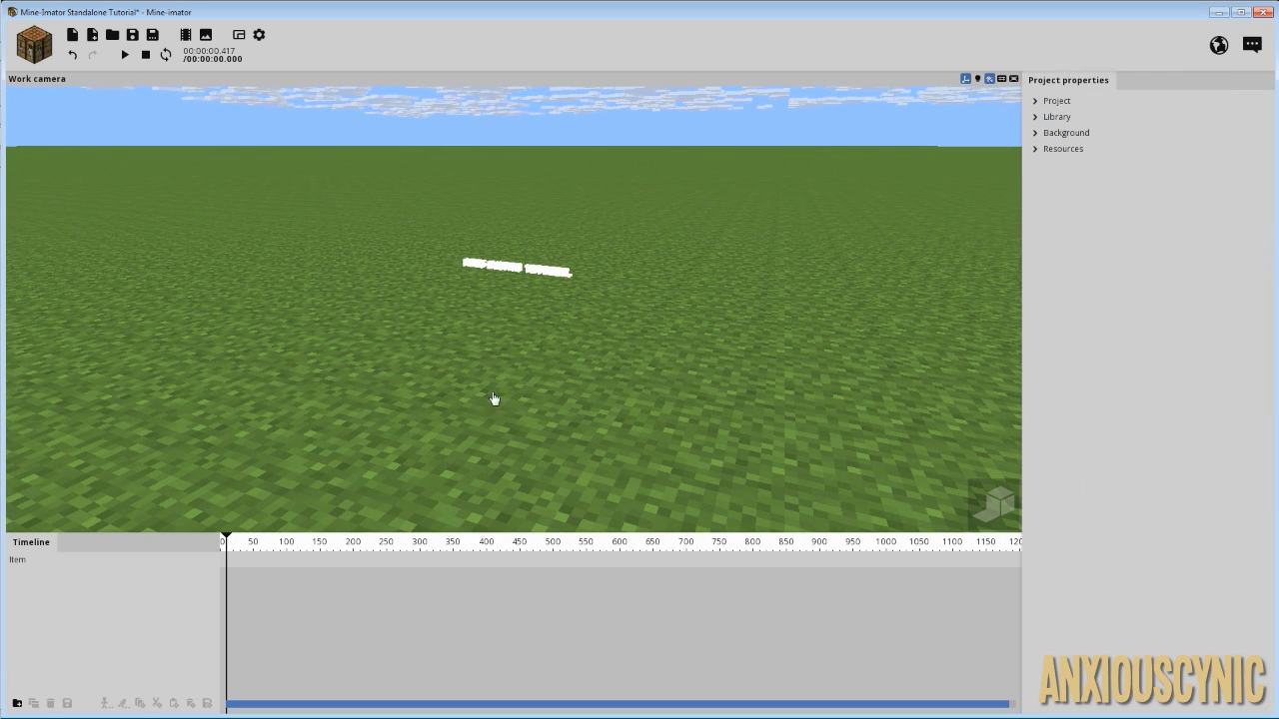
{"action": "left_click", "coordinate": [234, 565]}
{"action": "left_click", "coordinate": [234, 565]}
{"action": "left_click_drag", "start_coordinate": [234, 564], "coordinate": [184, 571]}
{"action": "left_click", "coordinate": [1094, 162]}
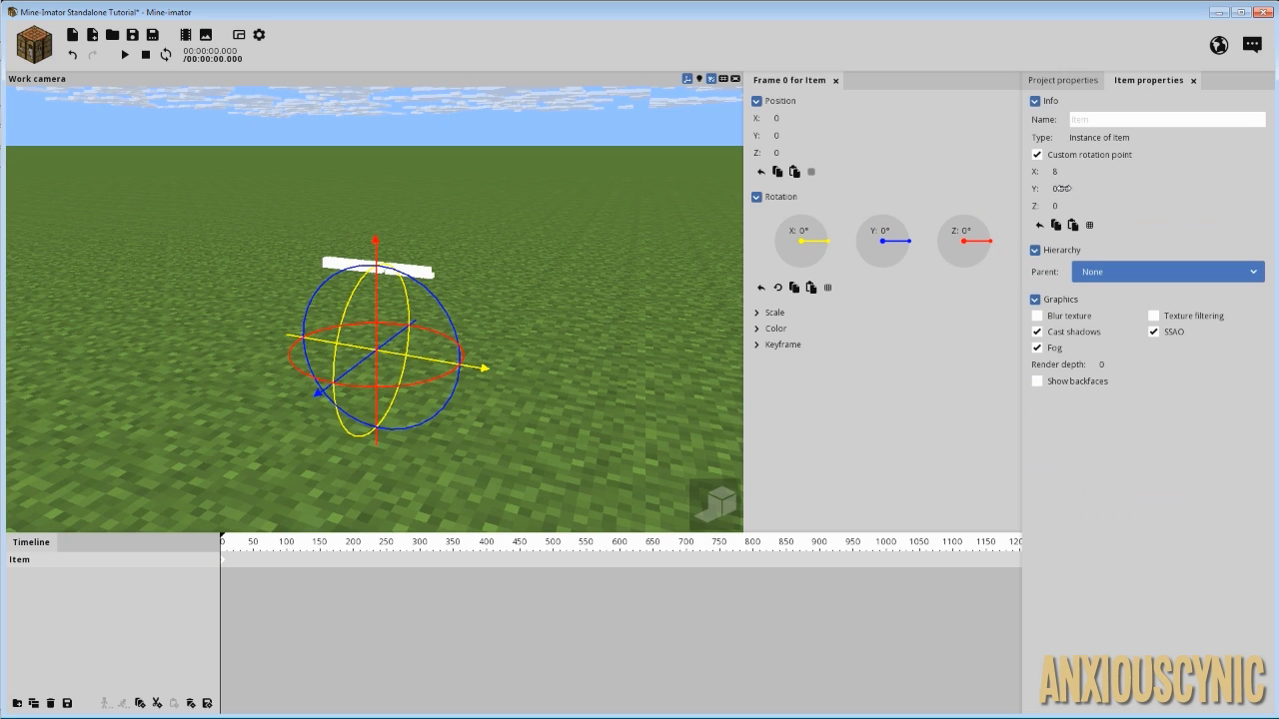
{"action": "left_click_drag", "start_coordinate": [1059, 206], "coordinate": [1106, 223]}
{"action": "left_click", "coordinate": [1063, 206]}
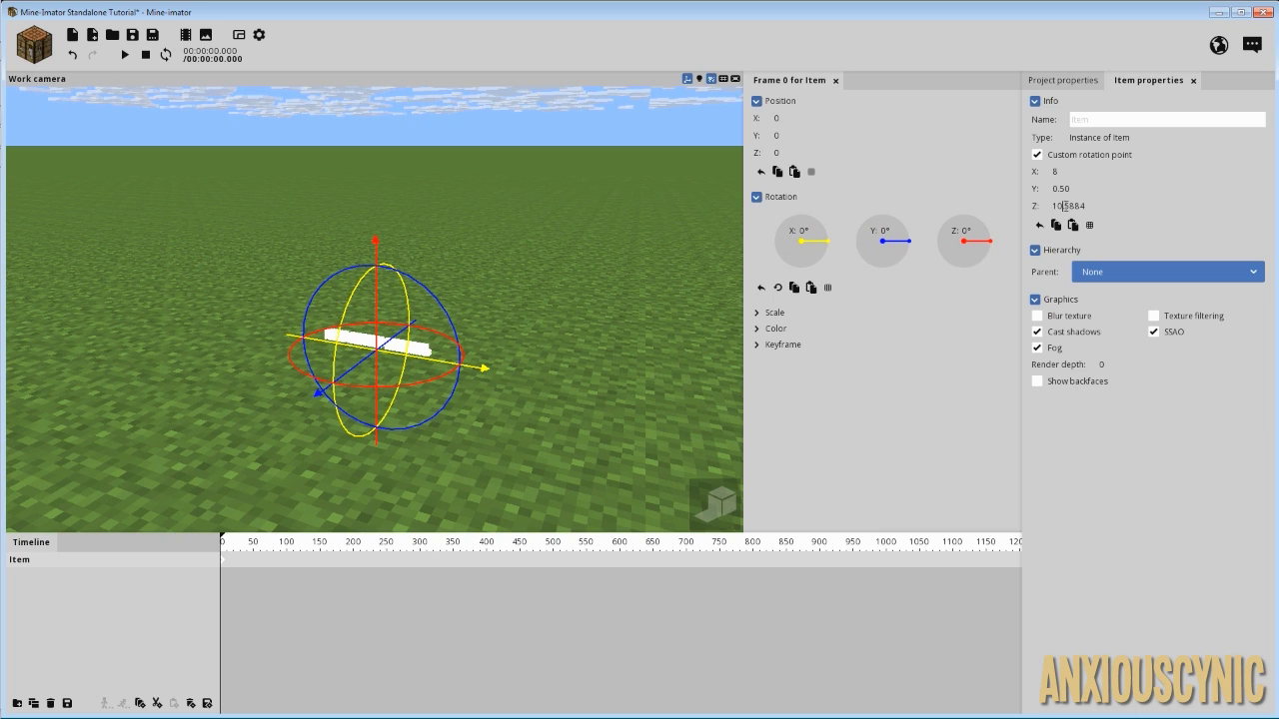
{"action": "double_click", "coordinate": [1066, 206]}
{"action": "type", "text": "12"}
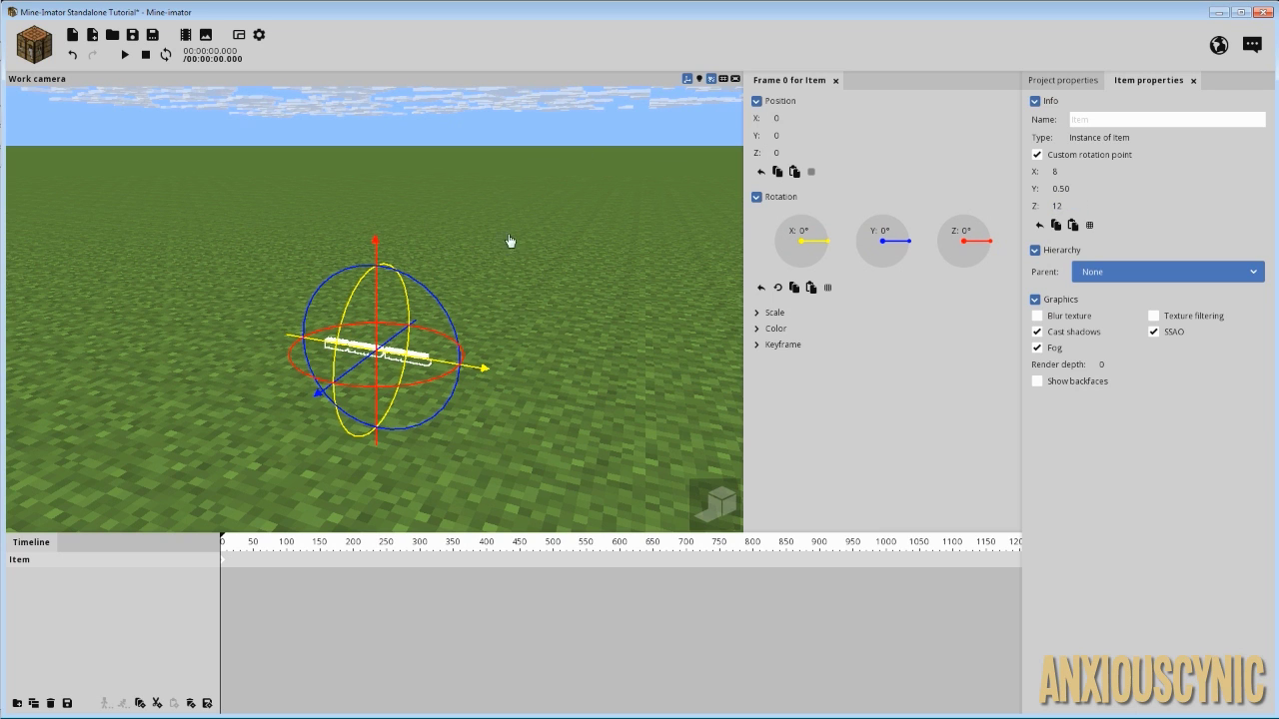
Lower the rotation point's Z value and snap it to the grid at 11
{"action": "left_click_drag", "start_coordinate": [511, 260], "coordinate": [555, 212]}
{"action": "scroll", "coordinate": [493, 276], "scroll_direction": "up", "scroll_amount": 5}
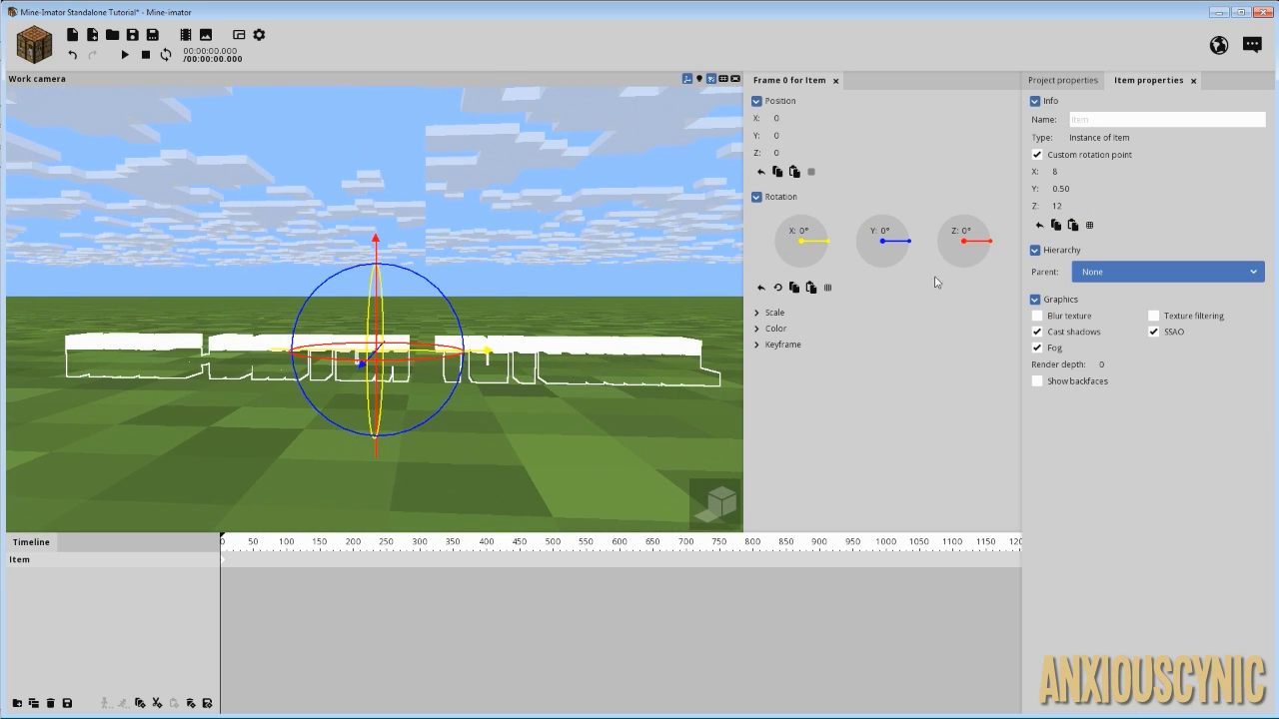
{"action": "left_click_drag", "start_coordinate": [1057, 206], "coordinate": [1038, 205]}
{"action": "left_click", "coordinate": [1043, 205]}
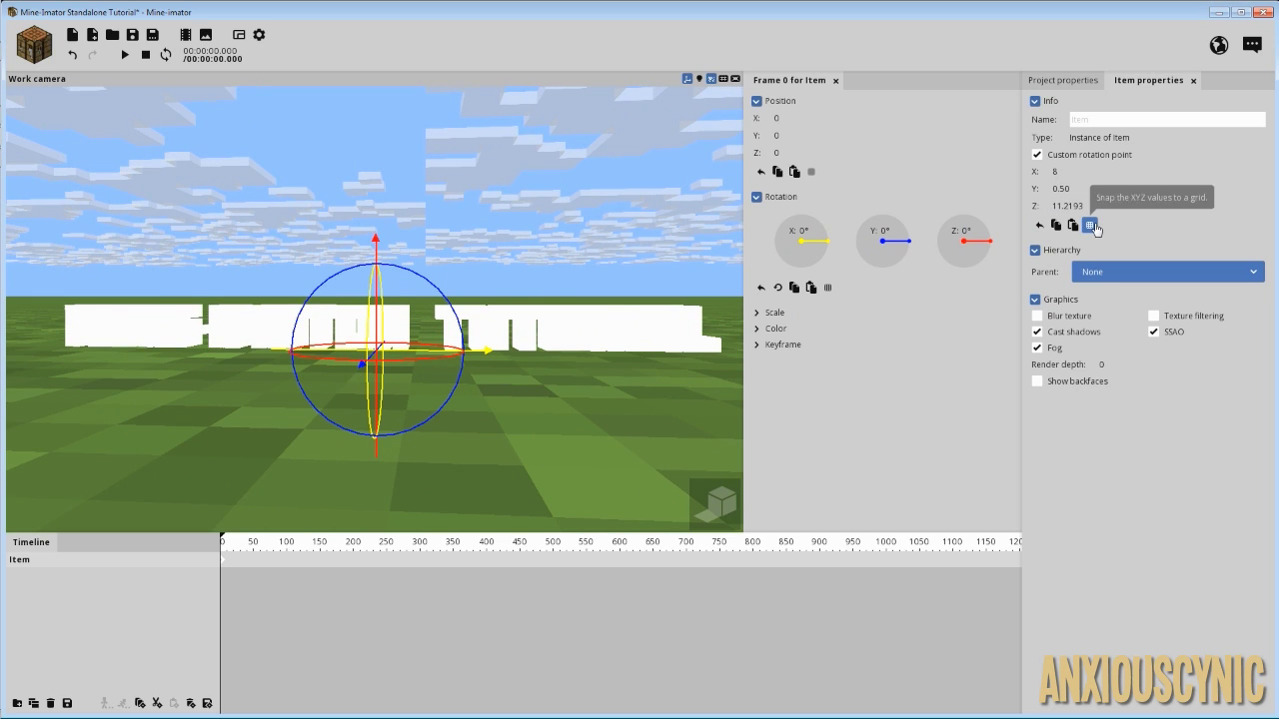
{"action": "left_click", "coordinate": [1091, 226]}
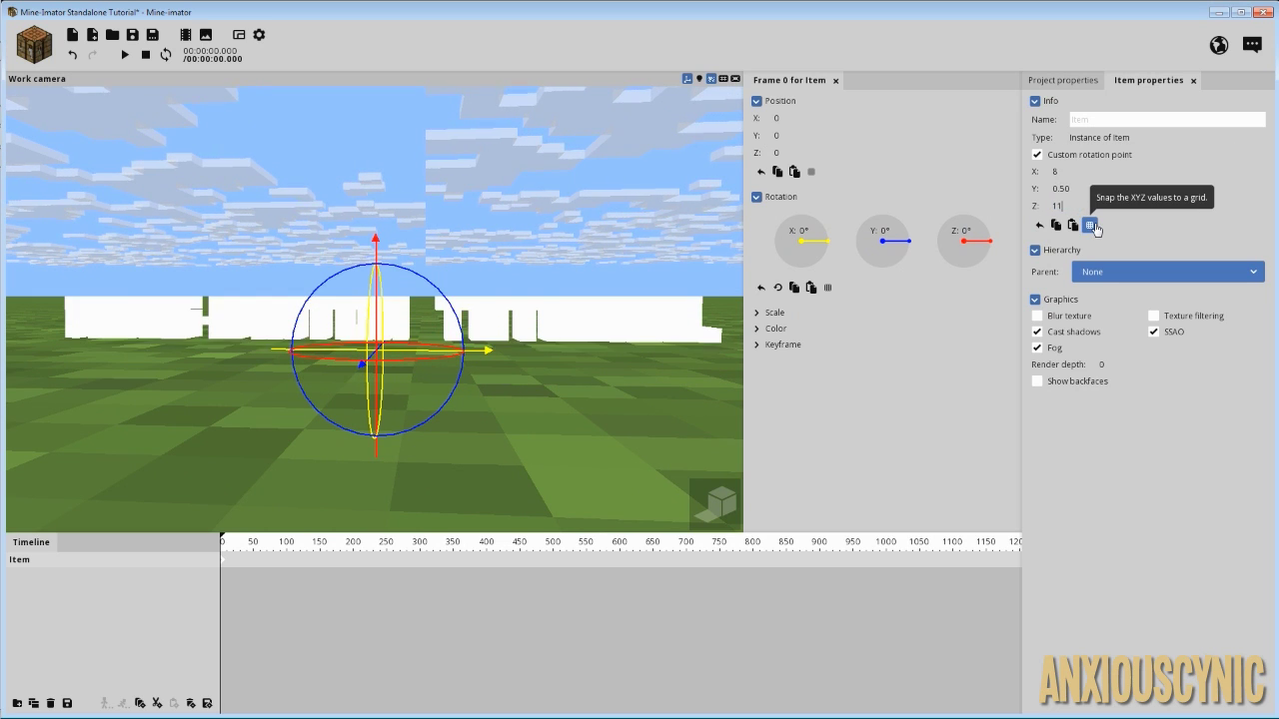
Scale the text item uniformly to 25
{"action": "middle_click_drag", "start_coordinate": [622, 266], "coordinate": [560, 267]}
{"action": "left_click_drag", "start_coordinate": [560, 268], "coordinate": [653, 260]}
{"action": "scroll", "coordinate": [654, 260], "scroll_direction": "down", "scroll_amount": 7}
{"action": "left_click_drag", "start_coordinate": [551, 331], "coordinate": [532, 267]}
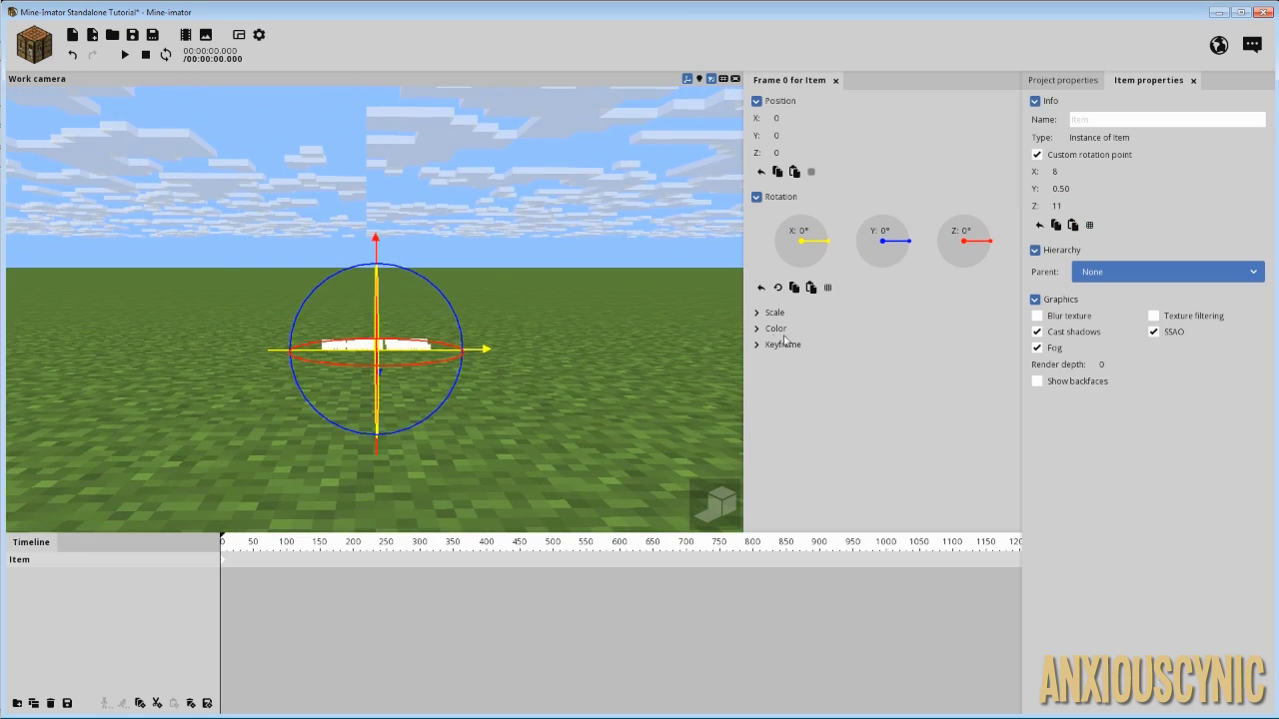
{"action": "left_click", "coordinate": [759, 313]}
{"action": "left_click_drag", "start_coordinate": [789, 330], "coordinate": [883, 338]}
{"action": "left_click", "coordinate": [802, 330]}
{"action": "type", "text": "25"}
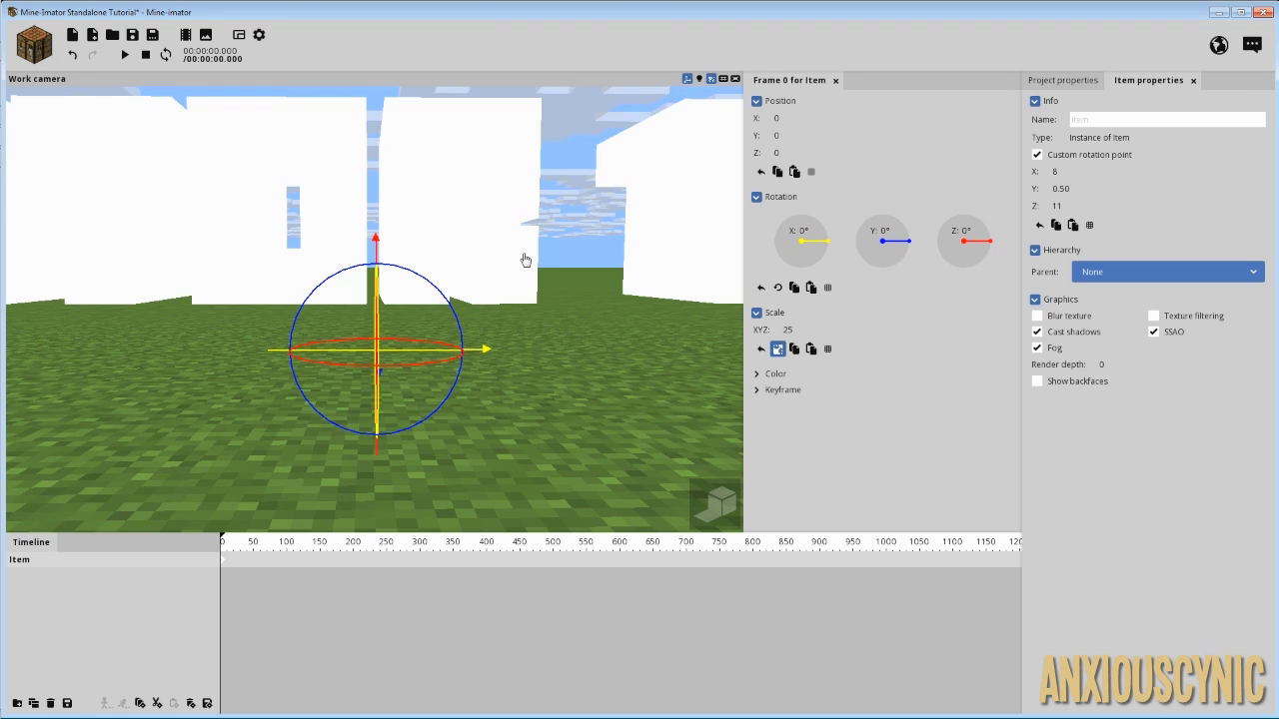
Turn on rendered quality in the work camera view with the whole 3D text in frame
{"action": "scroll", "coordinate": [522, 260], "scroll_direction": "down", "scroll_amount": 4}
{"action": "mouse_move", "coordinate": [523, 259]}
{"action": "left_mouse_down"}
{"action": "mouse_move", "coordinate": [479, 238]}
{"action": "mouse_move", "coordinate": [610, 265]}
{"action": "mouse_move", "coordinate": [545, 262]}
{"action": "left_mouse_up"}
{"action": "middle_click_drag", "start_coordinate": [424, 285], "coordinate": [585, 301]}
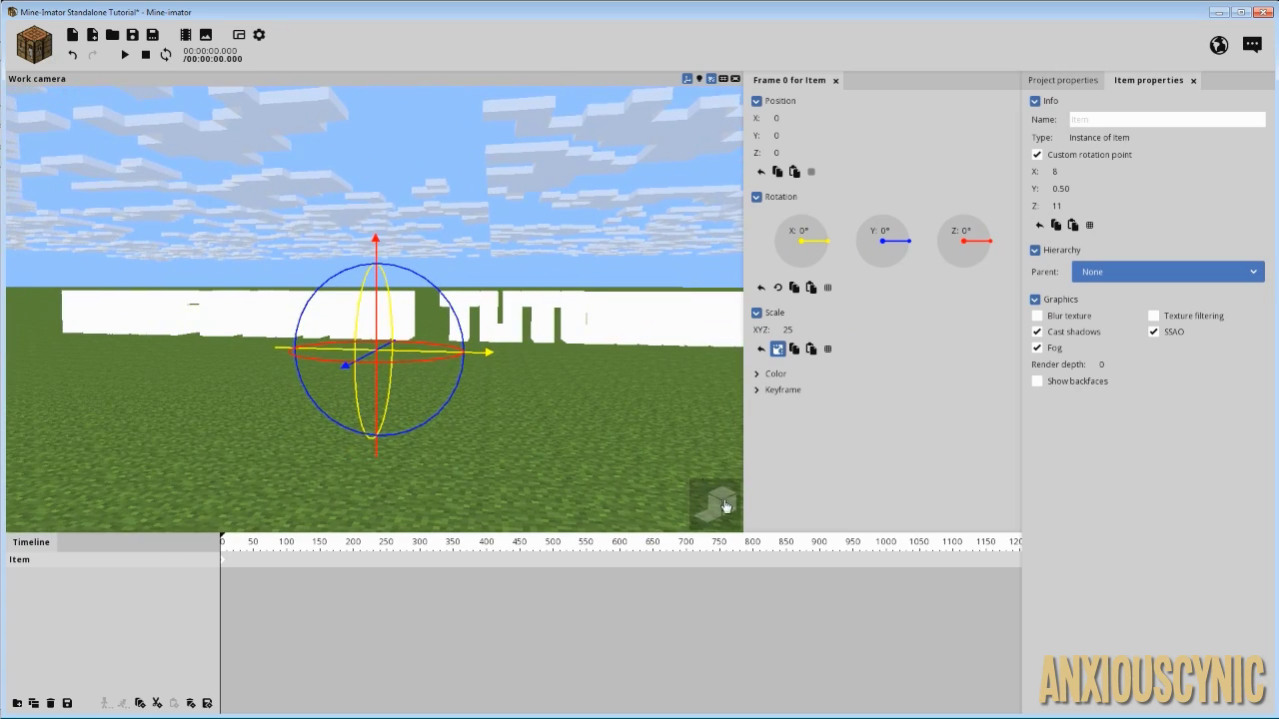
{"action": "left_click", "coordinate": [721, 507]}
{"action": "mouse_move", "coordinate": [603, 365]}
{"action": "left_mouse_down"}
{"action": "mouse_move", "coordinate": [417, 352]}
{"action": "mouse_move", "coordinate": [401, 400]}
{"action": "mouse_move", "coordinate": [519, 387]}
{"action": "mouse_move", "coordinate": [585, 360]}
{"action": "left_mouse_up"}
{"action": "scroll", "coordinate": [585, 359], "scroll_direction": "down", "scroll_amount": 2}
{"action": "left_click_drag", "start_coordinate": [342, 296], "coordinate": [249, 302]}
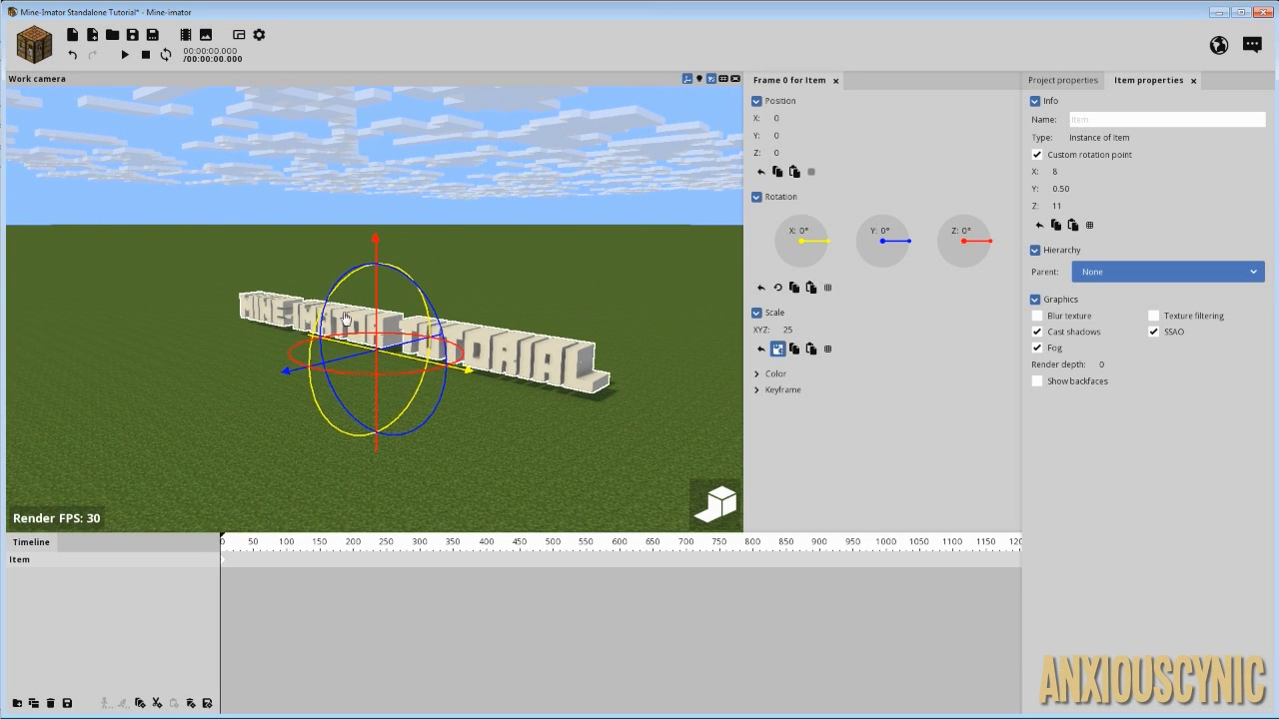
Examine the rendered 3D text from several angles and distances, including its depth, shading and contact with the ground
{"action": "left_click_drag", "start_coordinate": [311, 404], "coordinate": [654, 389]}
{"action": "right_click", "coordinate": [830, 246]}
{"action": "left_click_drag", "start_coordinate": [536, 362], "coordinate": [560, 334]}
{"action": "scroll", "coordinate": [559, 333], "scroll_direction": "up", "scroll_amount": 4}
{"action": "right_click_drag", "start_coordinate": [559, 334], "coordinate": [600, 305]}
{"action": "middle_click_drag", "start_coordinate": [509, 299], "coordinate": [445, 352]}
{"action": "left_click_drag", "start_coordinate": [445, 352], "coordinate": [494, 356]}
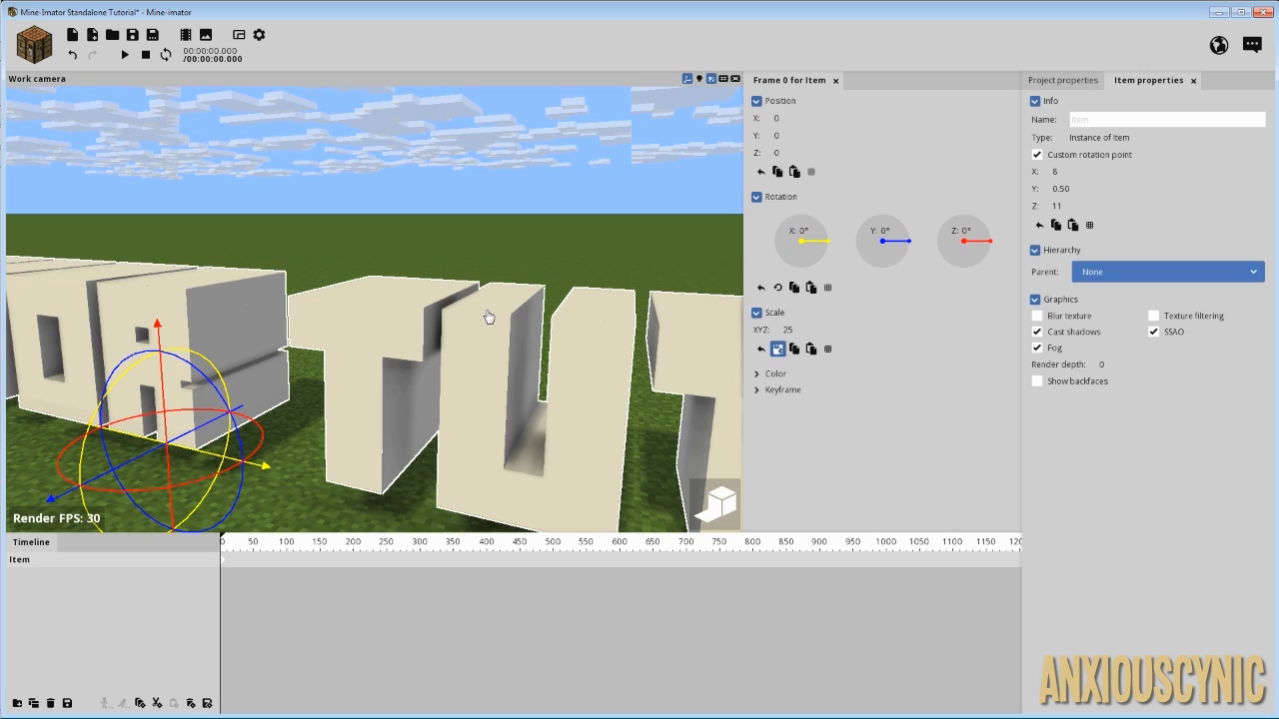
{"action": "scroll", "coordinate": [491, 316], "scroll_direction": "down", "scroll_amount": 10}
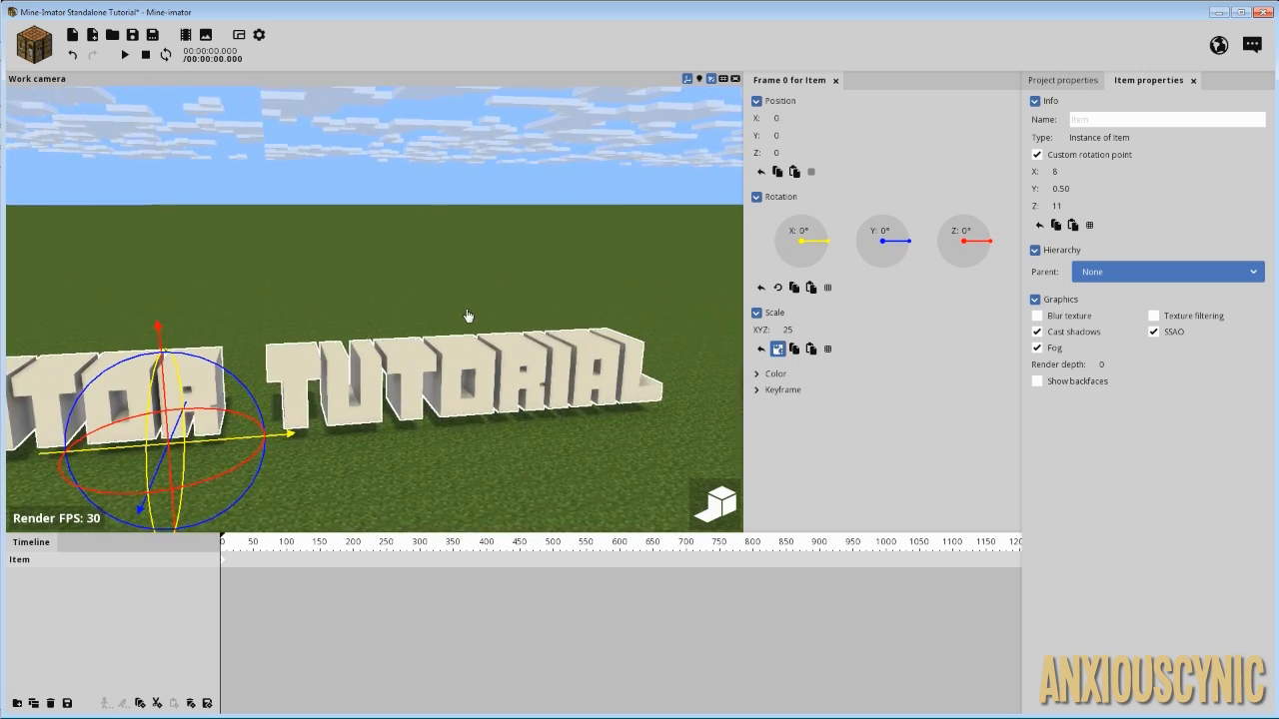
{"action": "right_click_drag", "start_coordinate": [468, 326], "coordinate": [395, 399]}
{"action": "left_click_drag", "start_coordinate": [465, 330], "coordinate": [445, 253]}
{"action": "right_click_drag", "start_coordinate": [441, 290], "coordinate": [574, 325]}
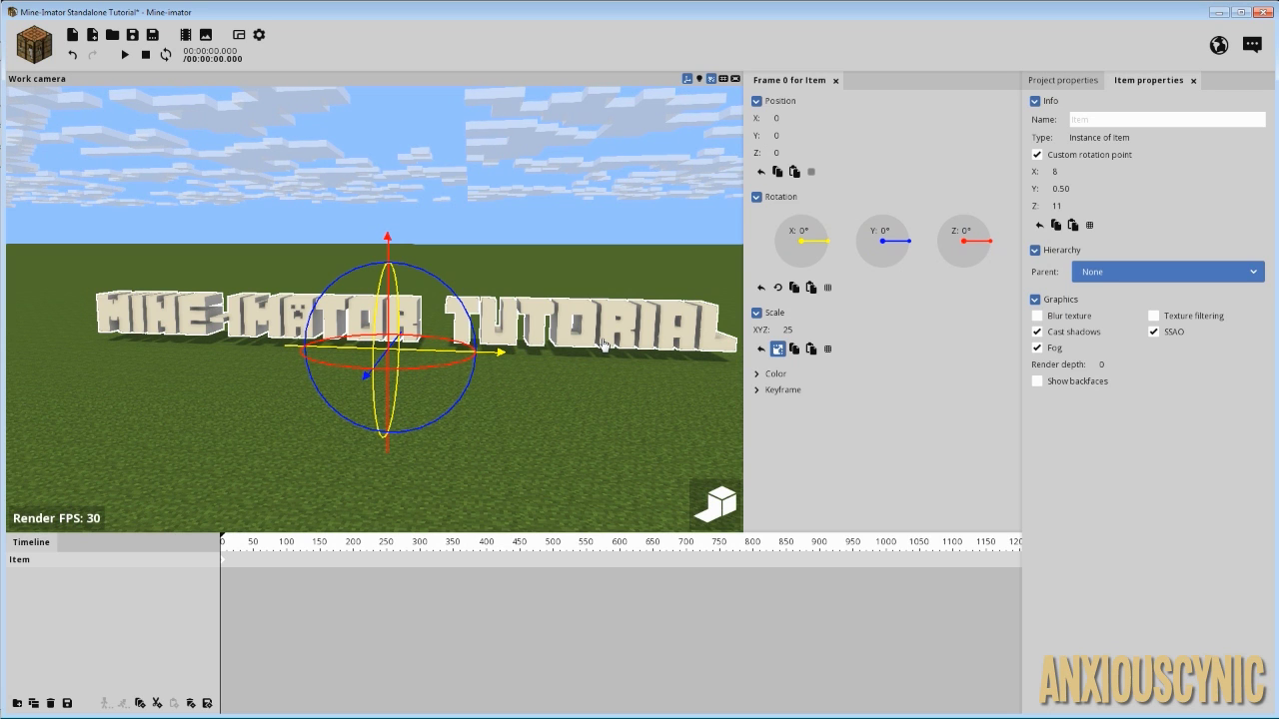
{"action": "left_click_drag", "start_coordinate": [603, 345], "coordinate": [598, 340]}
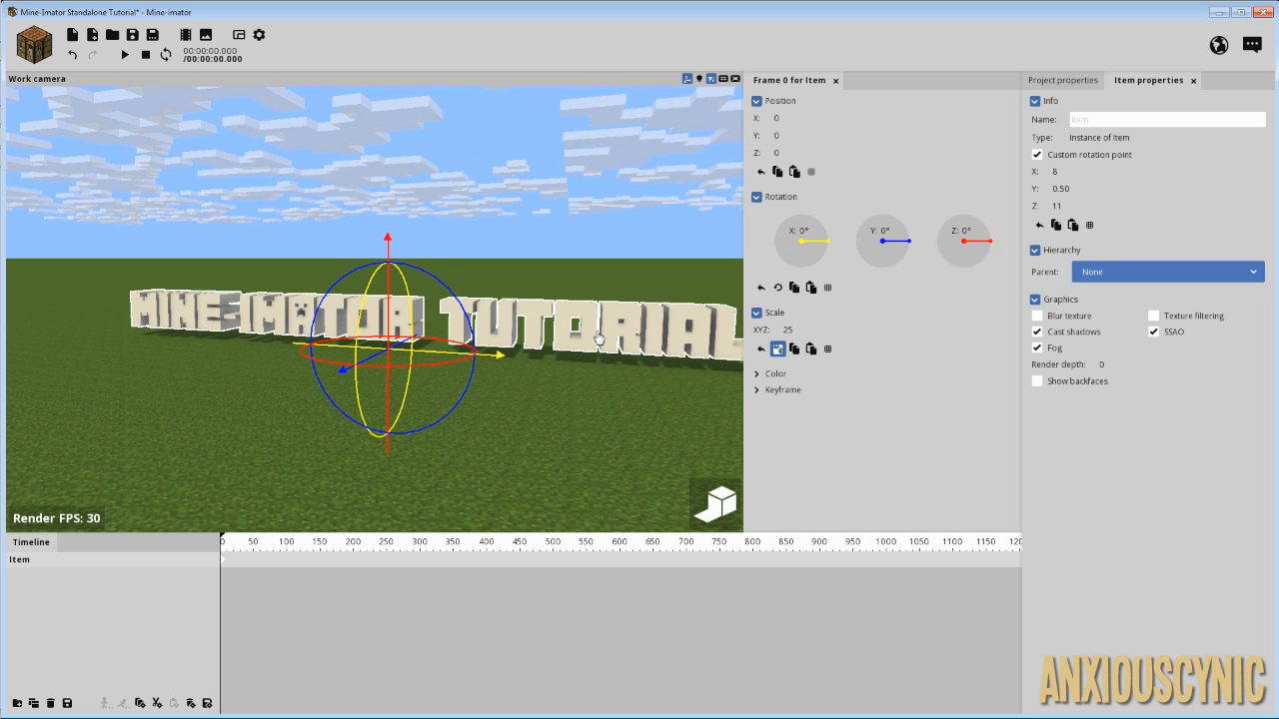
{"action": "left_click_drag", "start_coordinate": [591, 338], "coordinate": [580, 340]}
{"action": "scroll", "coordinate": [562, 326], "scroll_direction": "up", "scroll_amount": 5}
{"action": "right_click_drag", "start_coordinate": [560, 326], "coordinate": [535, 345]}
{"action": "left_click_drag", "start_coordinate": [454, 350], "coordinate": [545, 274]}
{"action": "scroll", "coordinate": [529, 284], "scroll_direction": "down", "scroll_amount": 5}
{"action": "right_click_drag", "start_coordinate": [525, 286], "coordinate": [524, 300]}
{"action": "left_click_drag", "start_coordinate": [519, 298], "coordinate": [507, 260]}
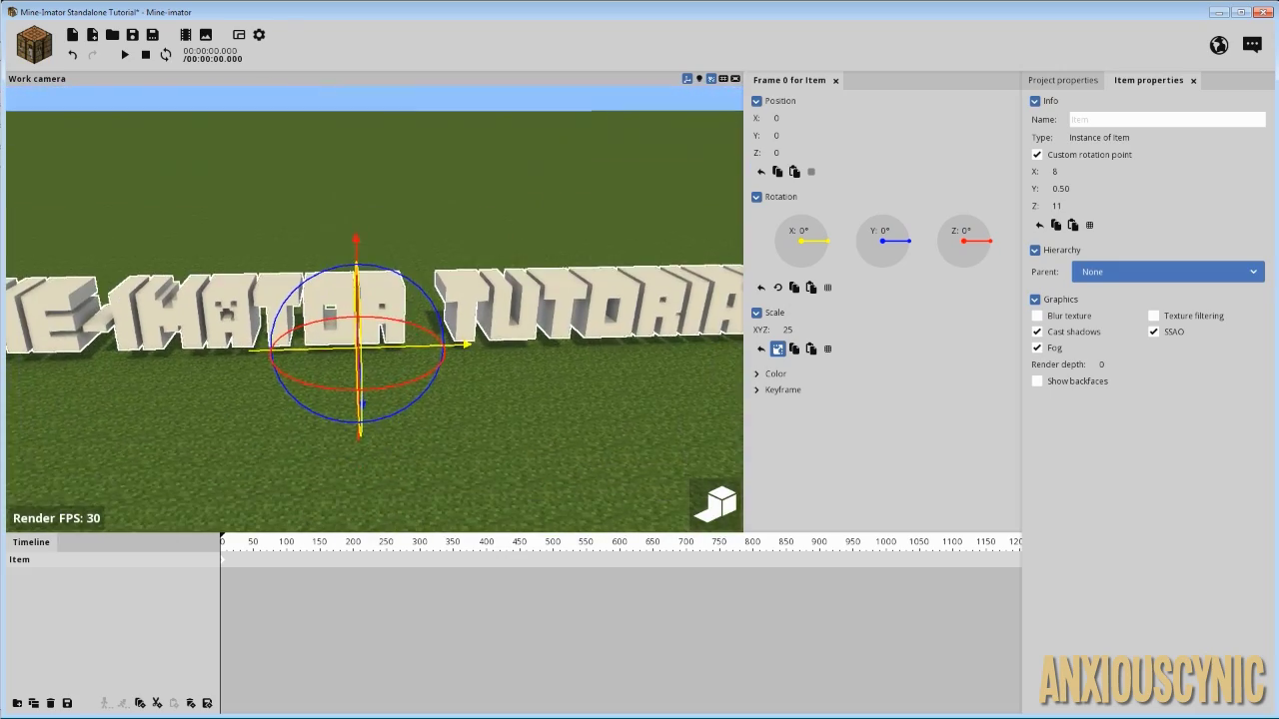
{"action": "right_click_drag", "start_coordinate": [507, 261], "coordinate": [503, 262]}
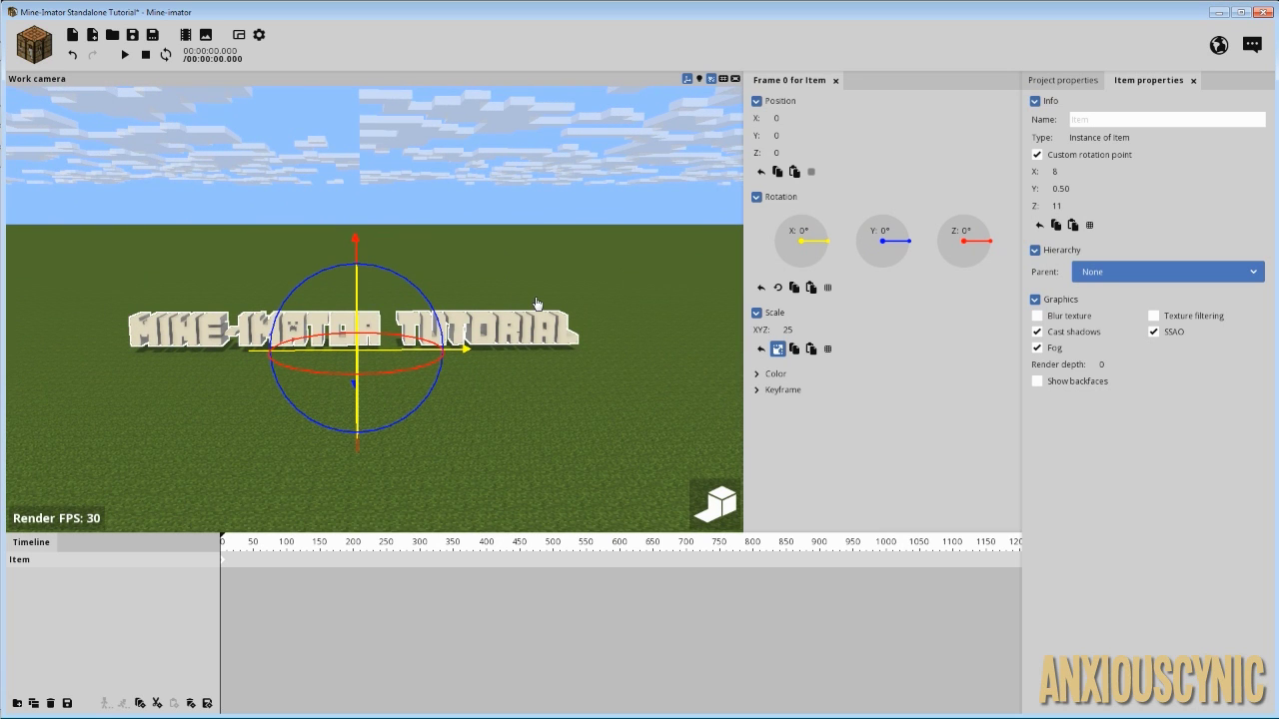
{"action": "left_click_drag", "start_coordinate": [537, 331], "coordinate": [523, 324]}
{"action": "scroll", "coordinate": [522, 327], "scroll_direction": "up", "scroll_amount": 4}
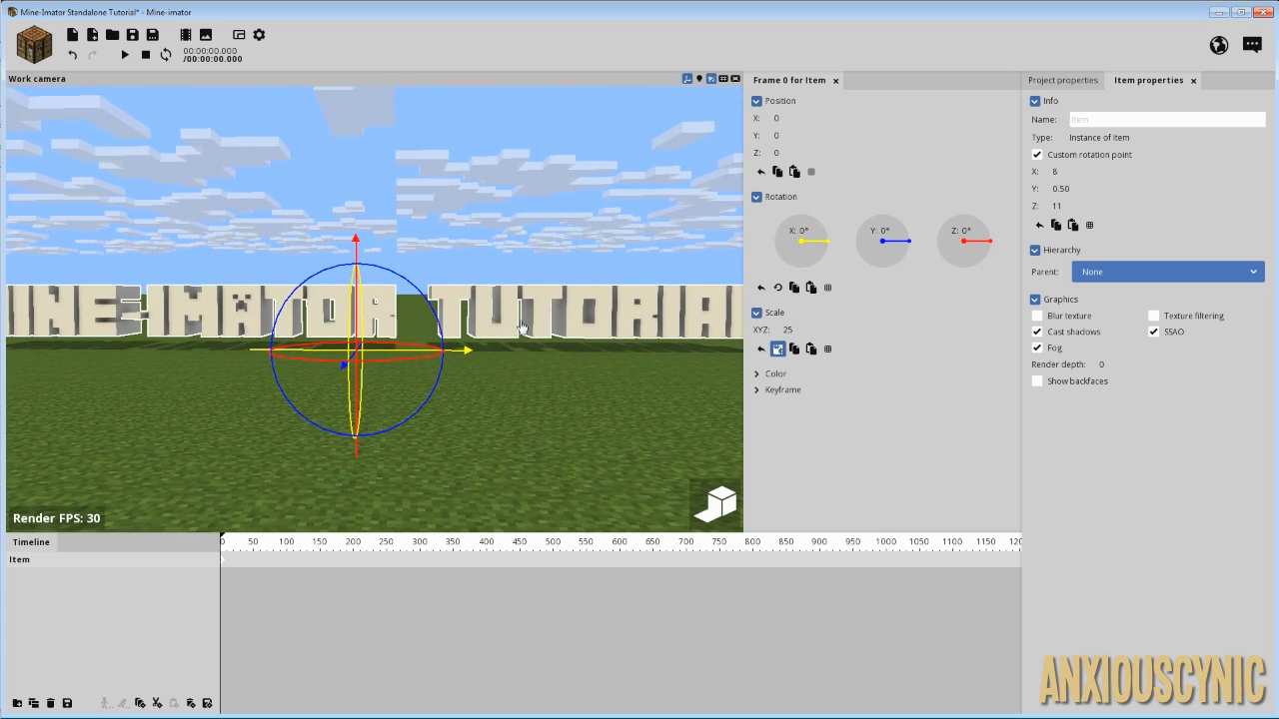
Fine-tune the rotation point's Z to 11.31 and check up close how the letters rest on the grass
{"action": "scroll", "coordinate": [517, 322], "scroll_direction": "down", "scroll_amount": 2}
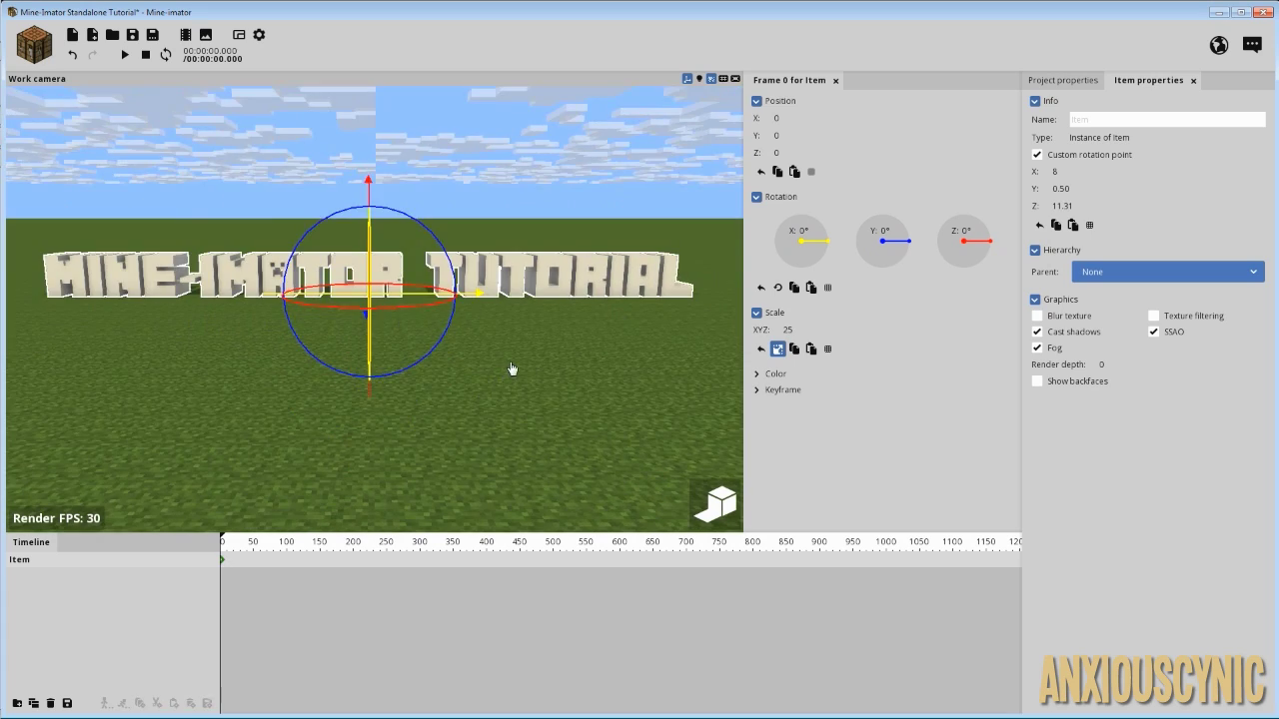
{"action": "left_click_drag", "start_coordinate": [513, 370], "coordinate": [498, 369]}
{"action": "key", "text": "w"}
{"action": "right_click_drag", "start_coordinate": [498, 369], "coordinate": [489, 379]}
{"action": "left_click_drag", "start_coordinate": [460, 316], "coordinate": [459, 342]}
{"action": "mouse_move", "coordinate": [543, 346]}
{"action": "left_mouse_down"}
{"action": "mouse_move", "coordinate": [530, 332]}
{"action": "mouse_move", "coordinate": [522, 343]}
{"action": "left_mouse_up"}
{"action": "scroll", "coordinate": [522, 343], "scroll_direction": "down", "scroll_amount": 5}
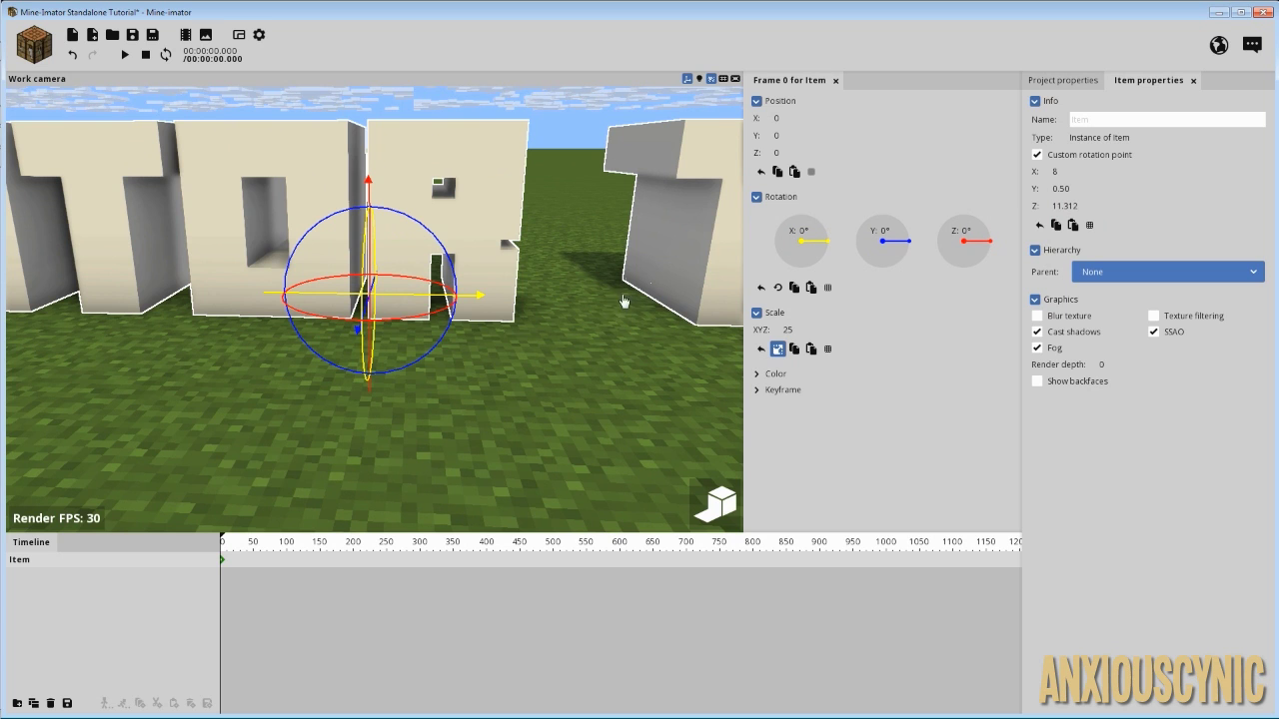
{"action": "right_click_drag", "start_coordinate": [619, 303], "coordinate": [589, 291]}
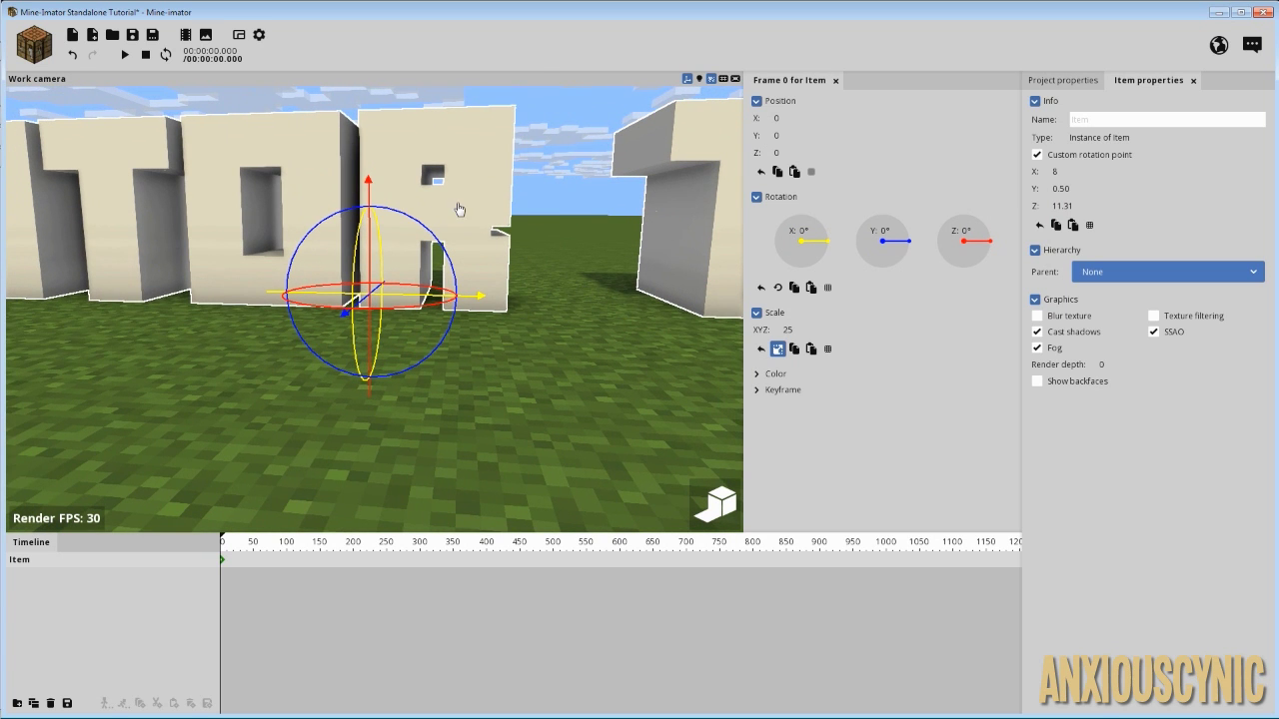
Save the project and bring the full 3D text back into view
{"action": "left_click", "coordinate": [132, 35]}
{"action": "key", "text": "s"}
{"action": "right_click_drag", "start_coordinate": [522, 203], "coordinate": [522, 218]}
{"action": "left_click_drag", "start_coordinate": [523, 217], "coordinate": [508, 222]}
{"action": "scroll", "coordinate": [523, 346], "scroll_direction": "down", "scroll_amount": 5}
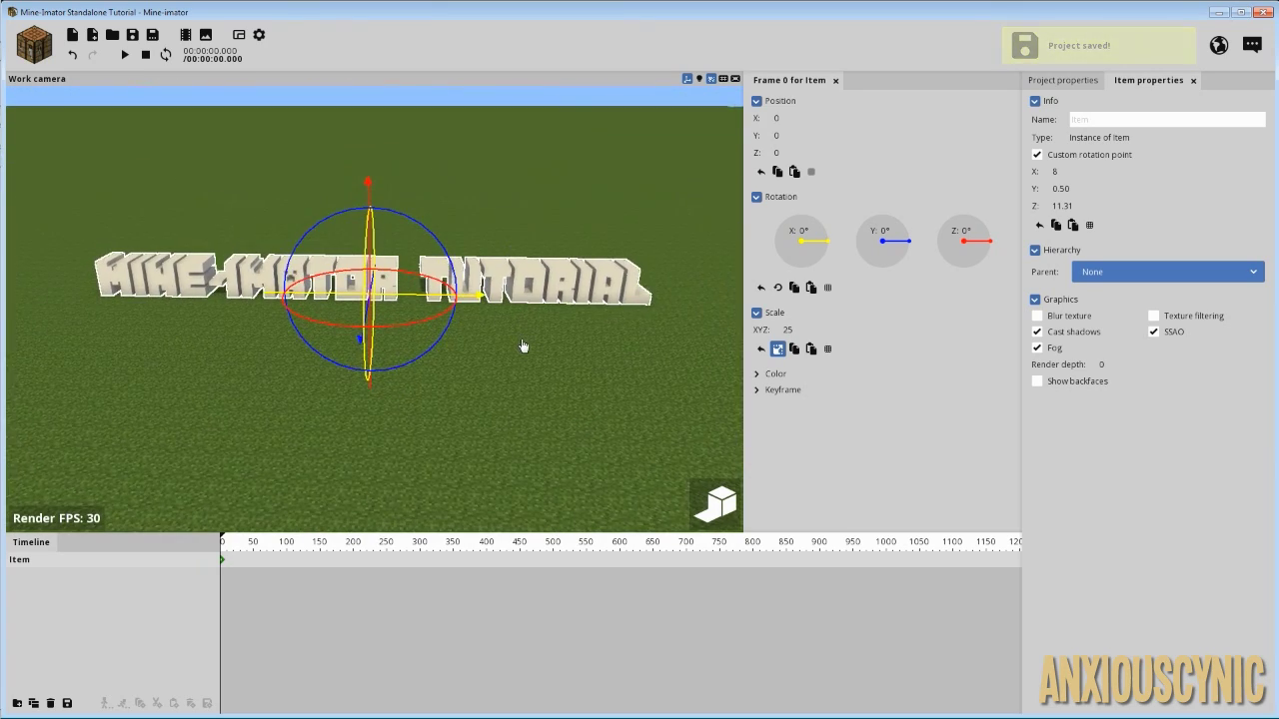
{"action": "scroll", "coordinate": [528, 341], "scroll_direction": "up", "scroll_amount": 4}
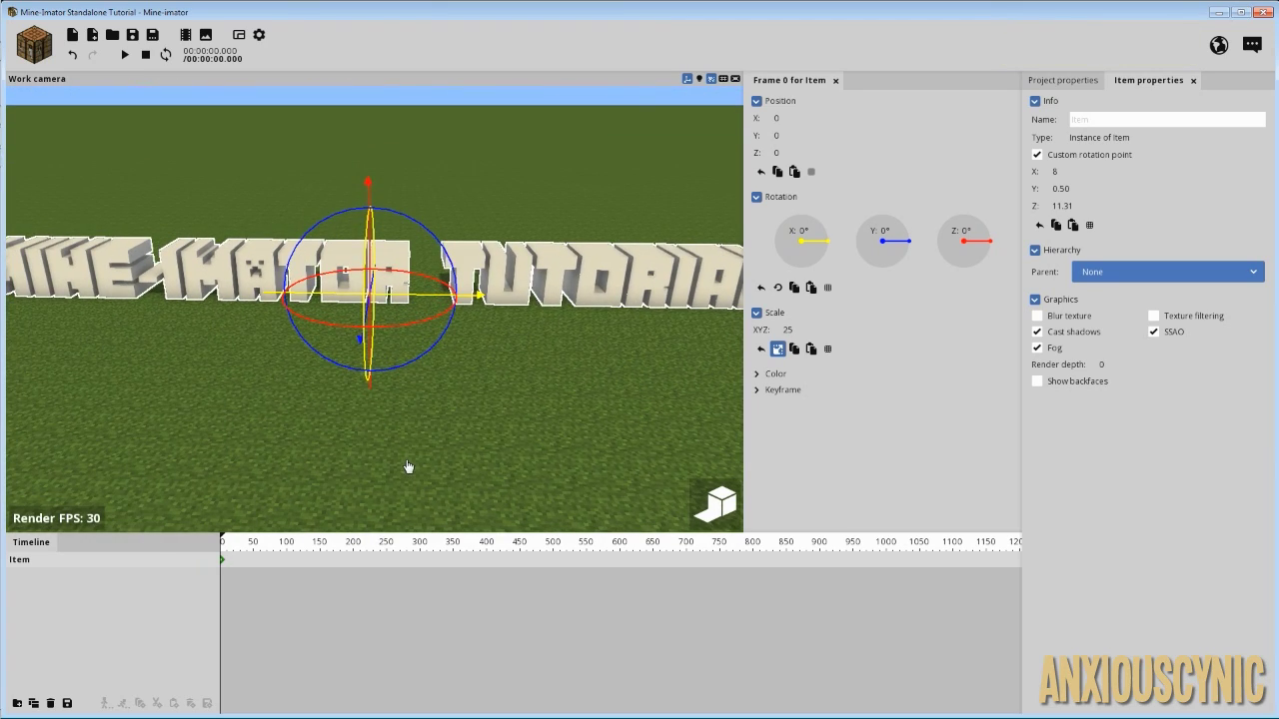
Add a second keyframe for the text item at frame 200 on the timeline
{"action": "left_click_drag", "start_coordinate": [516, 458], "coordinate": [473, 514]}
{"action": "left_click", "coordinate": [387, 578]}
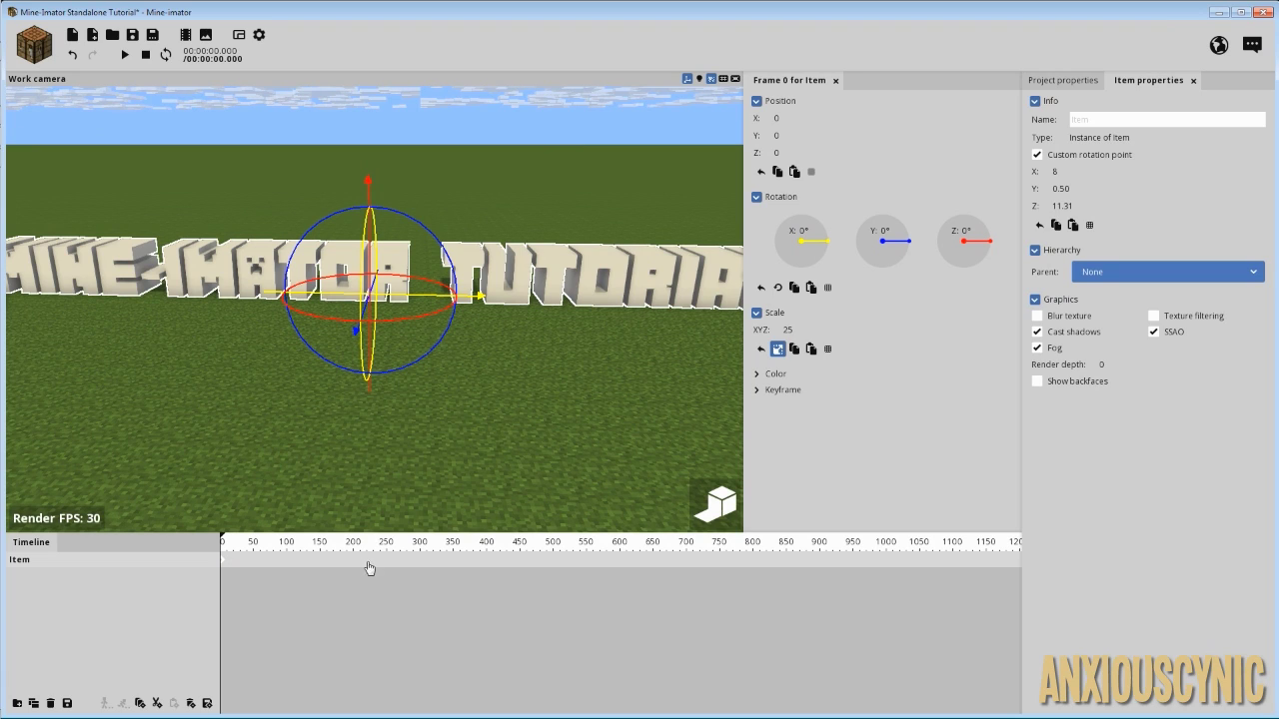
{"action": "left_click", "coordinate": [355, 565]}
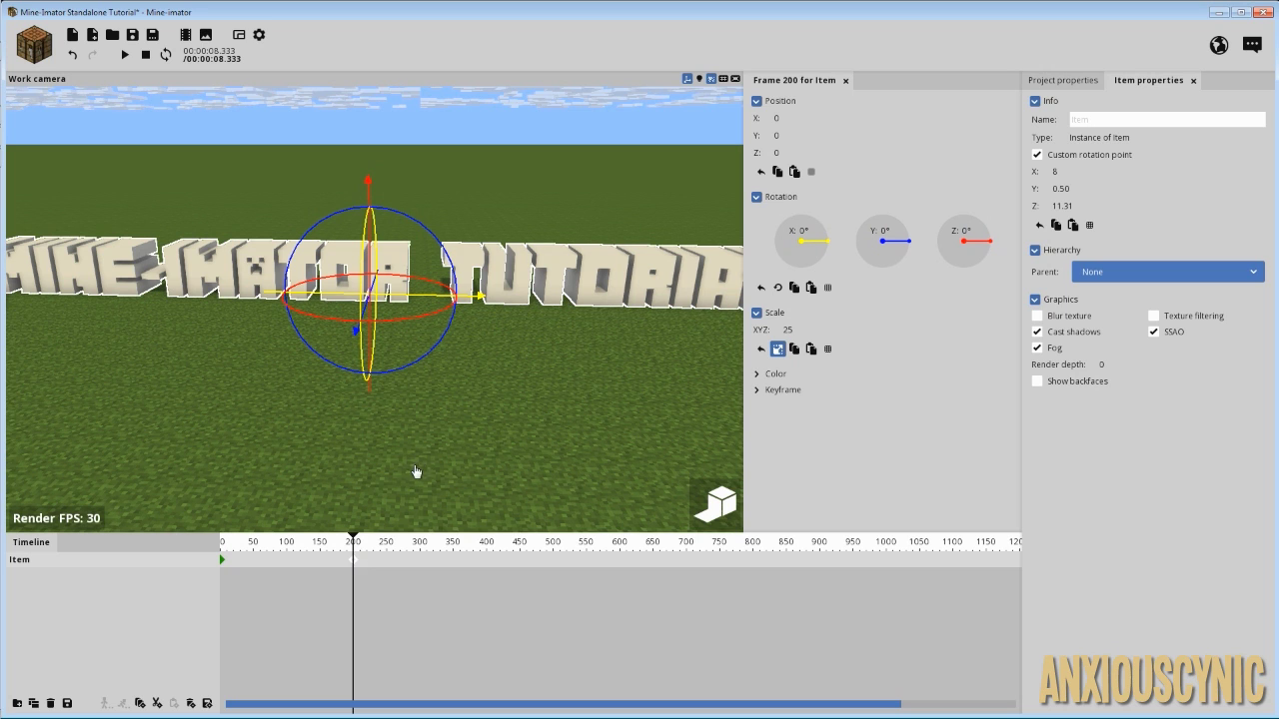
At the frame 0 keyframe, raise the text into the sky by setting its Z position to 200
{"action": "left_click", "coordinate": [228, 565]}
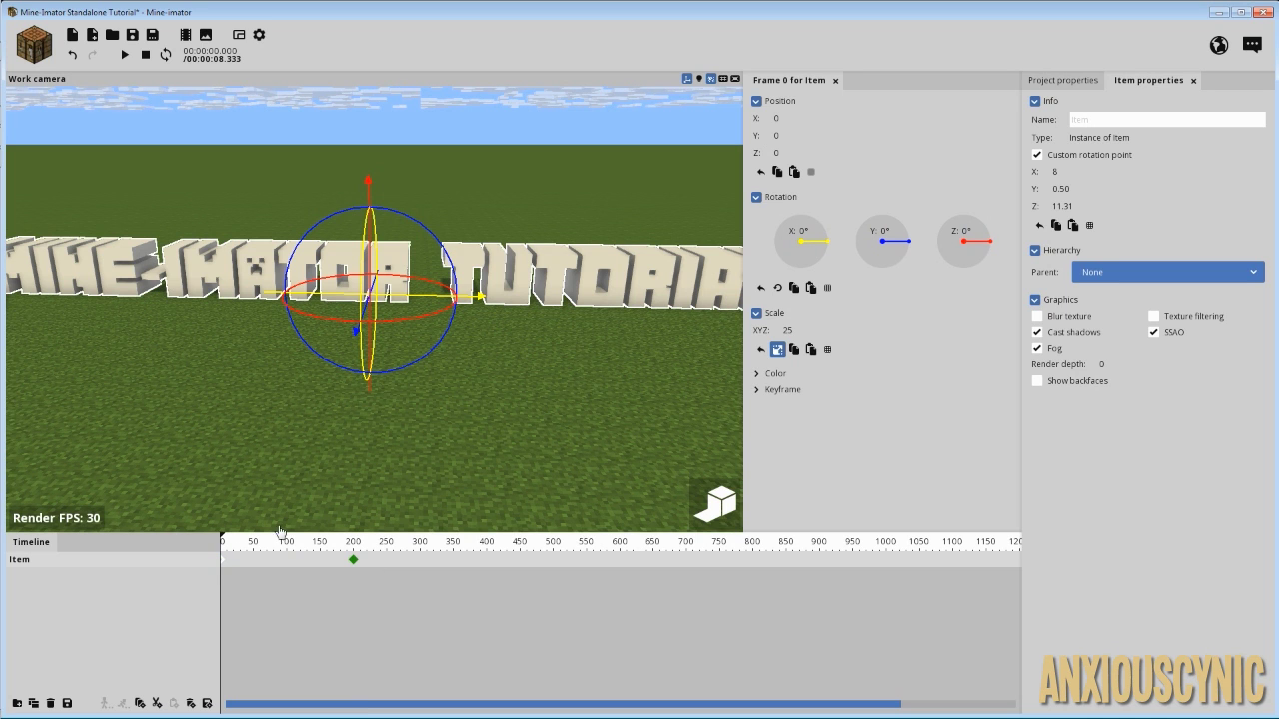
{"action": "left_click_drag", "start_coordinate": [371, 391], "coordinate": [345, 211]}
{"action": "scroll", "coordinate": [446, 330], "scroll_direction": "down", "scroll_amount": 3}
{"action": "left_click_drag", "start_coordinate": [366, 340], "coordinate": [363, 232]}
{"action": "left_click", "coordinate": [786, 152]}
{"action": "type", "text": "200"}
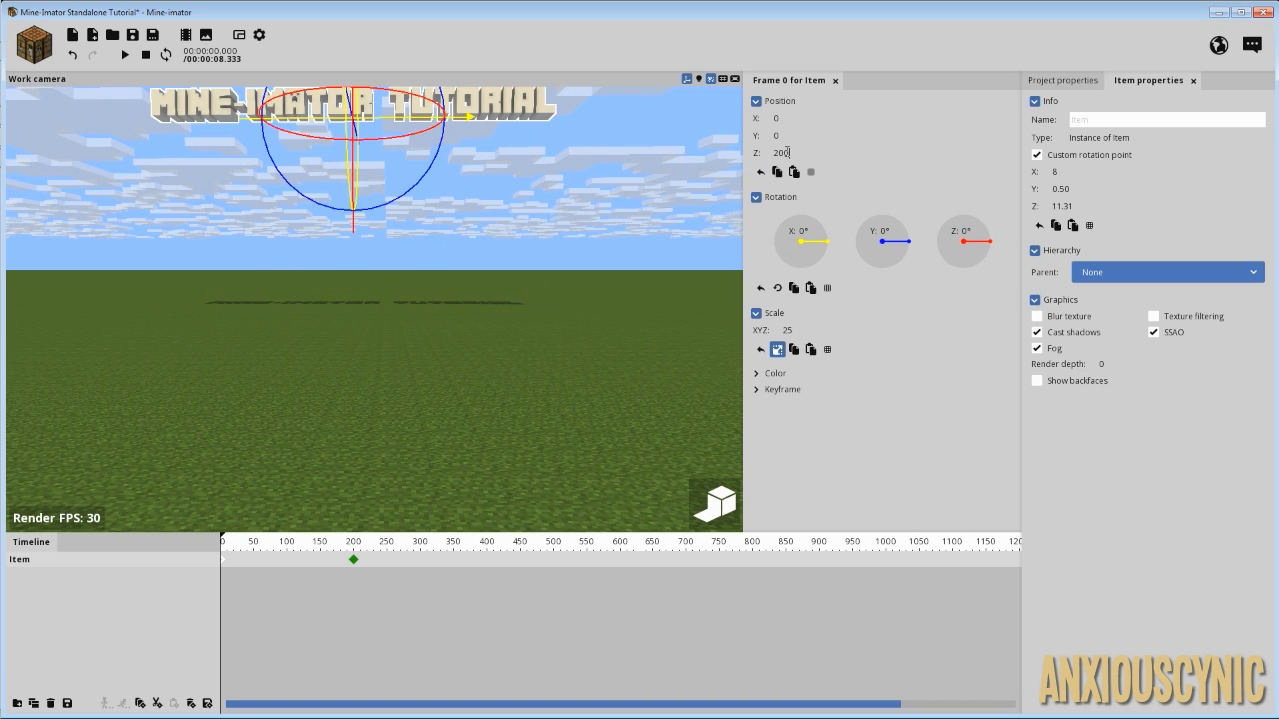
Preview the falling text, shorten the drop by moving the landing keyframe to frame 50, and play it again
{"action": "key", "text": "space"}
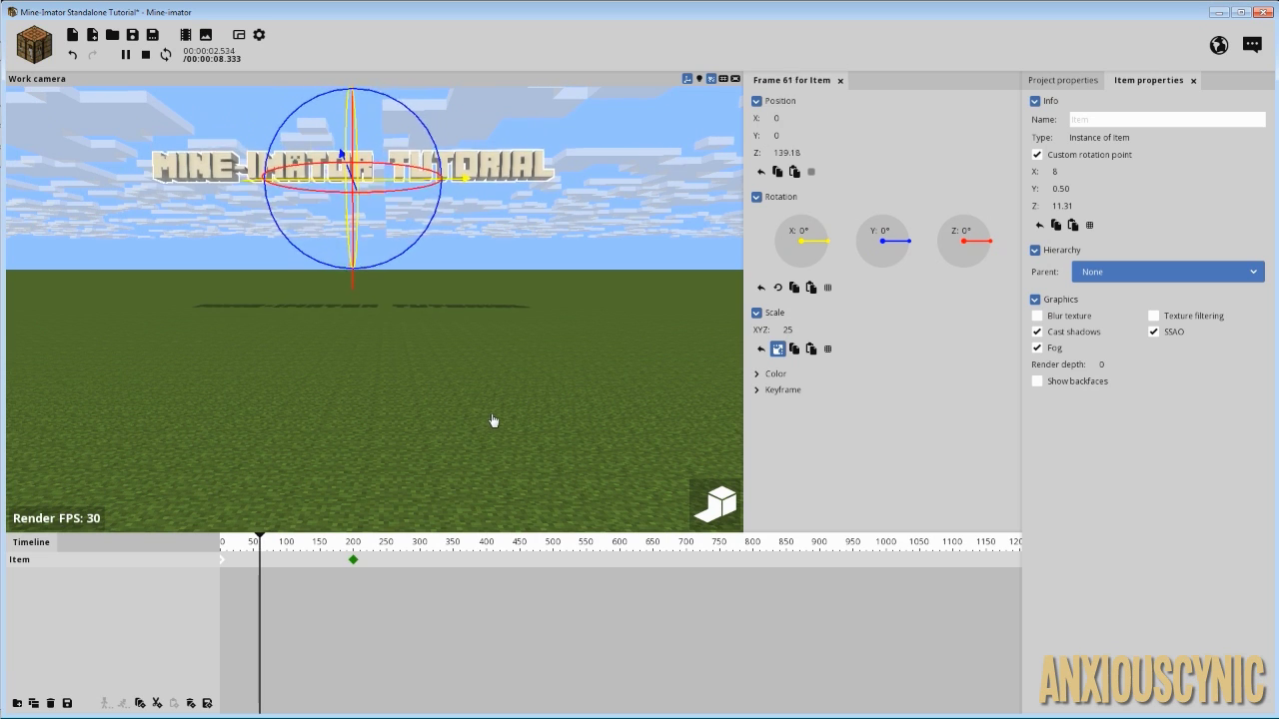
{"action": "left_click", "coordinate": [350, 558]}
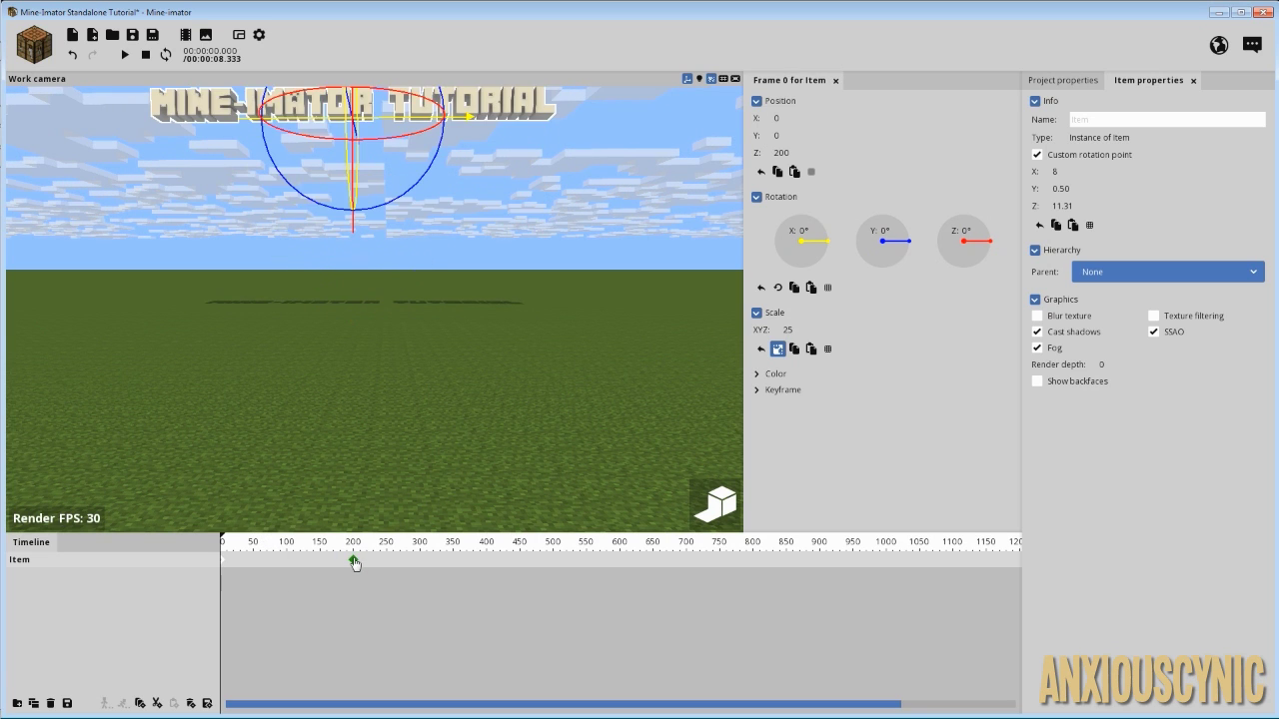
{"action": "left_click_drag", "start_coordinate": [351, 557], "coordinate": [171, 551]}
{"action": "key", "text": "space"}
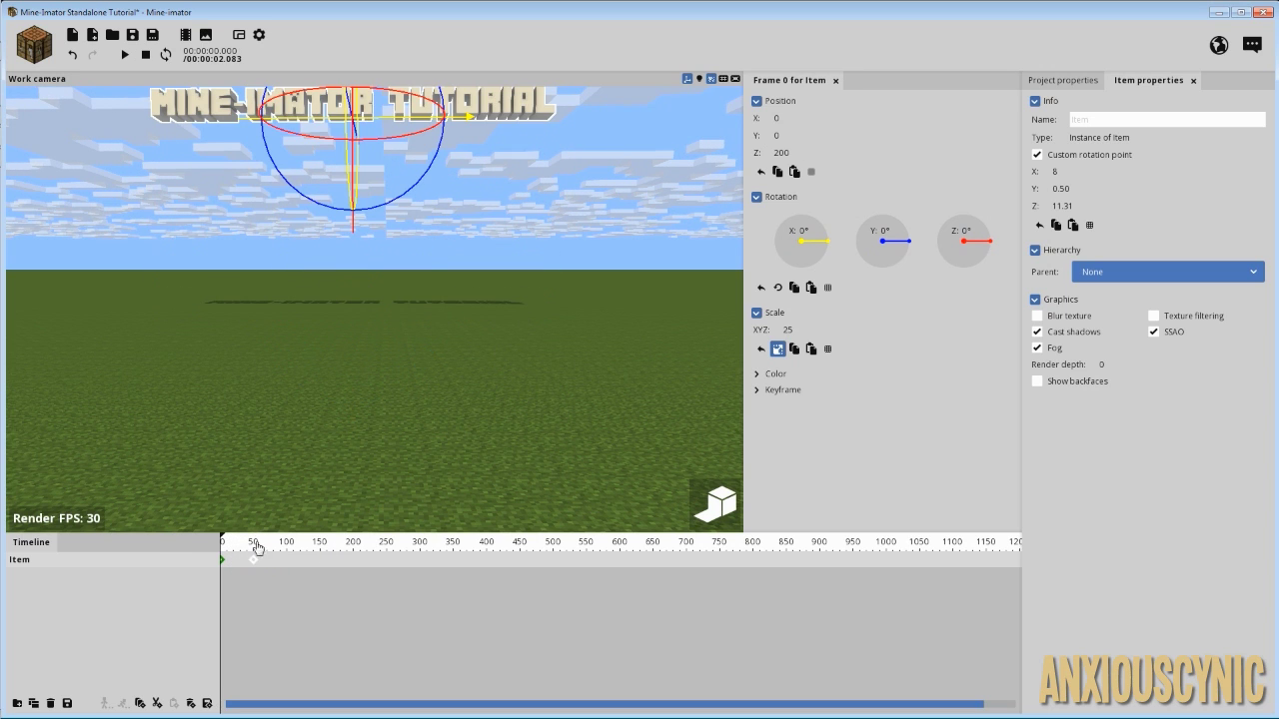
Set the frame 0 keyframe's transition to Ease out (bounce) and play the drop
{"action": "left_click", "coordinate": [254, 558]}
{"action": "left_click", "coordinate": [859, 414]}
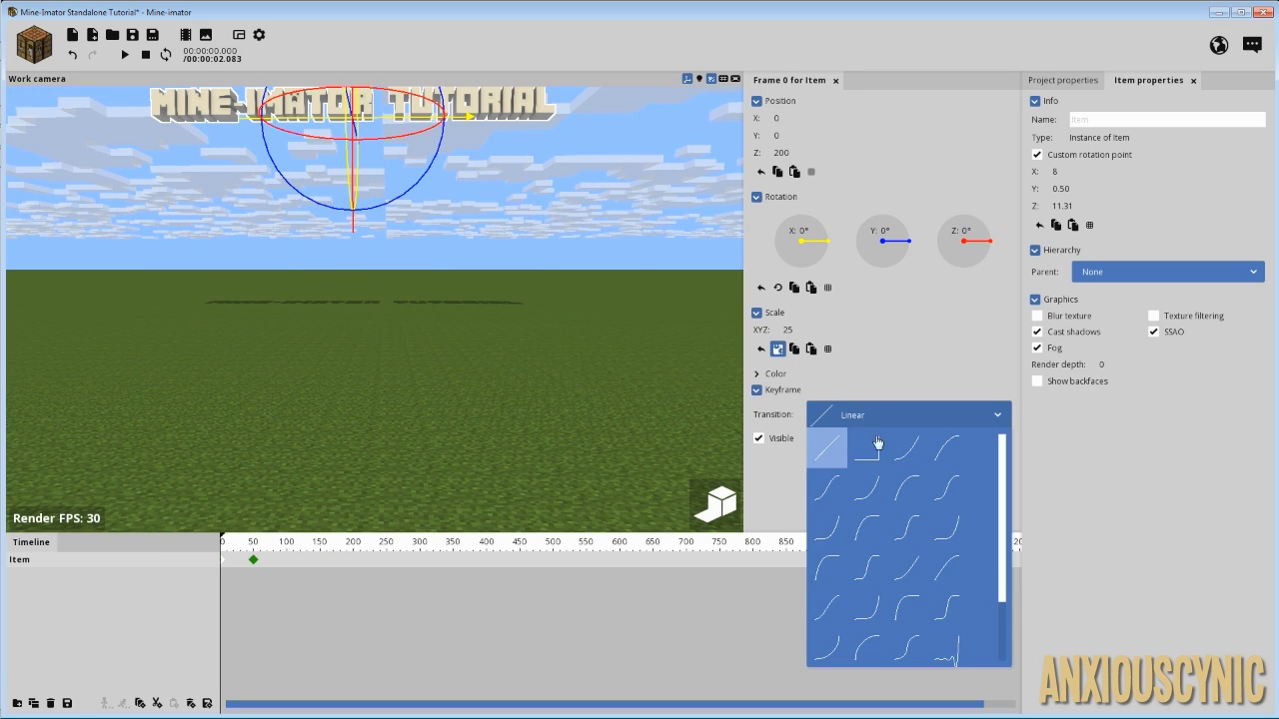
{"action": "scroll", "coordinate": [920, 495], "scroll_direction": "down", "scroll_amount": 2}
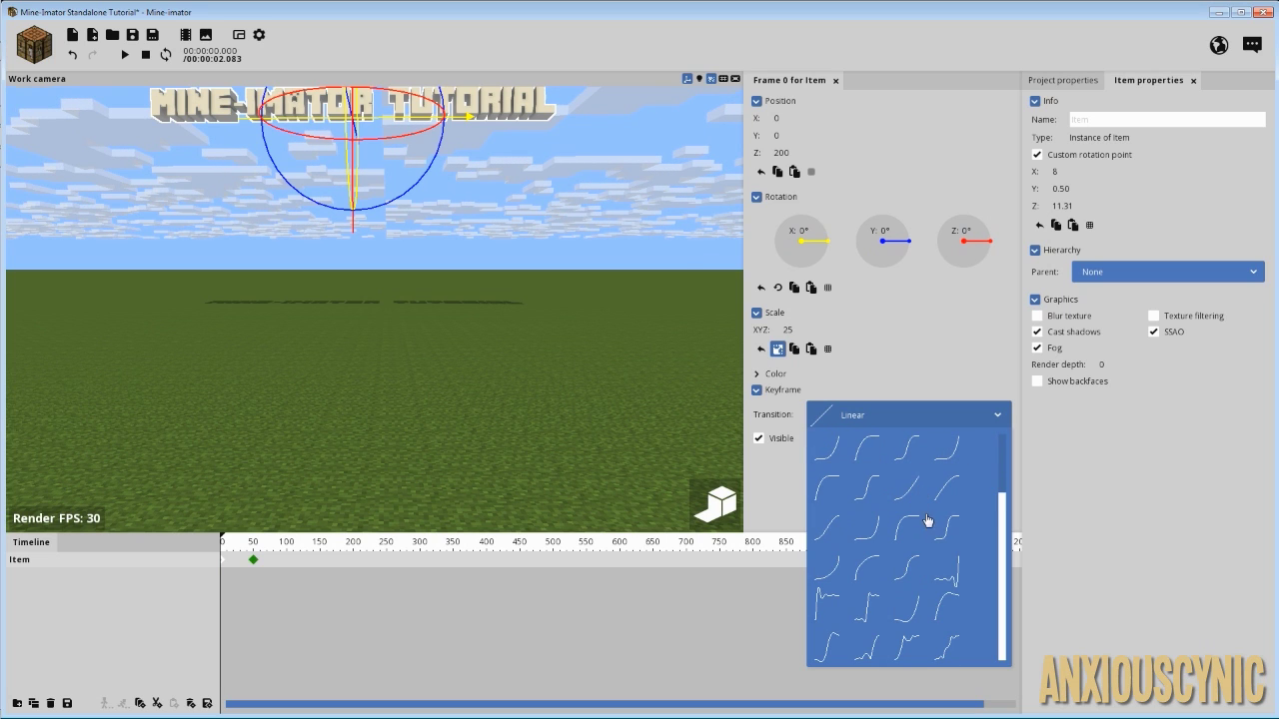
{"action": "left_click", "coordinate": [905, 649]}
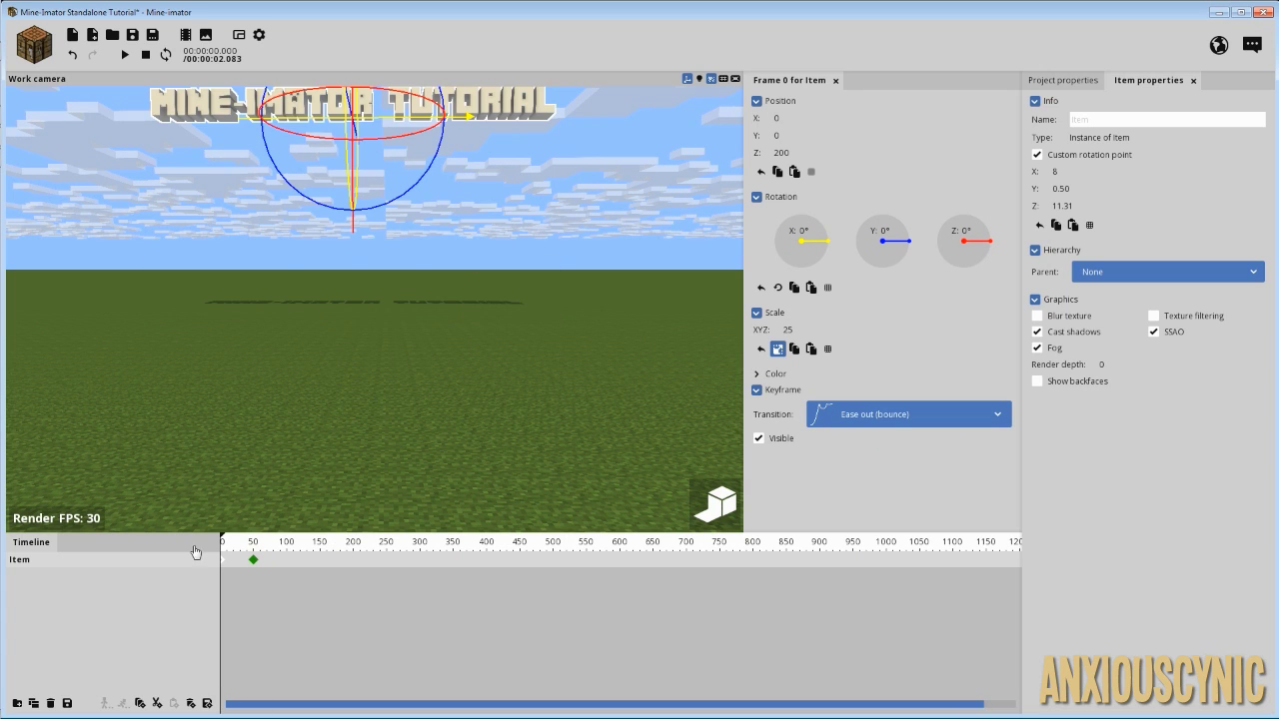
{"action": "key", "text": "space"}
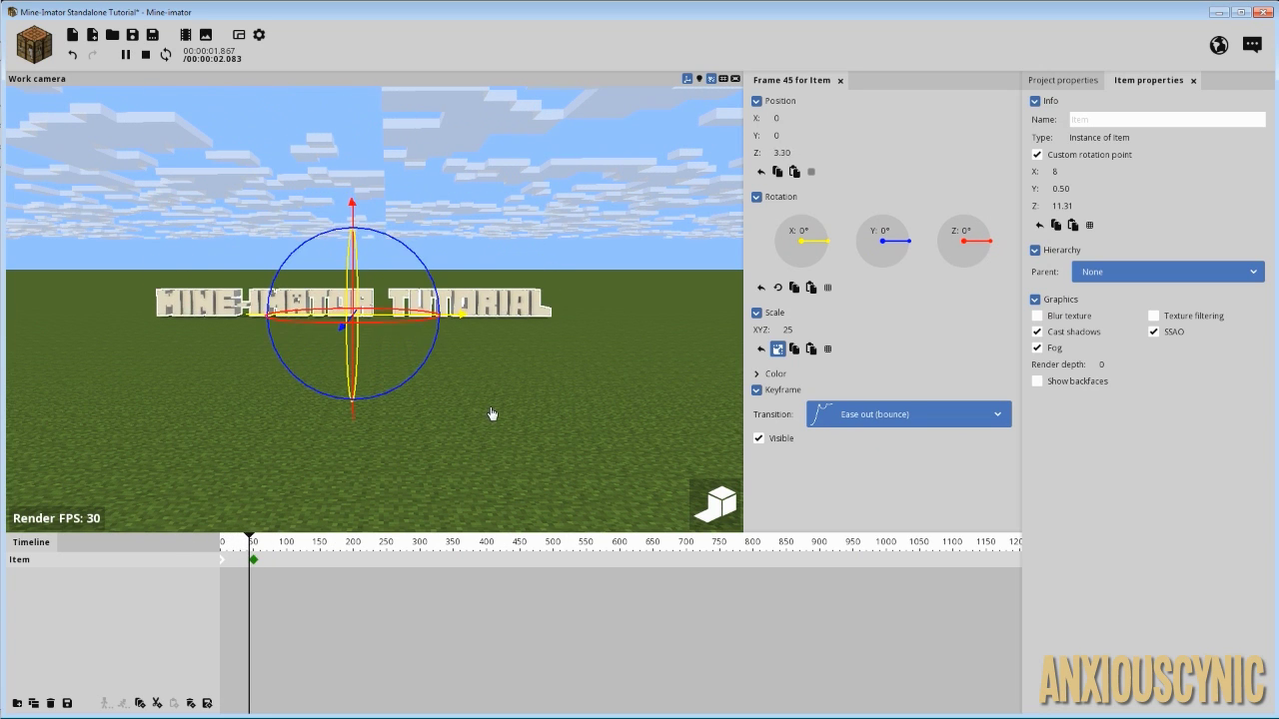
{"action": "key", "text": "space"}
Try the Ease out (elastic) transition on the frame 0 keyframe and preview the drop from a higher angle
{"action": "scroll", "coordinate": [499, 390], "scroll_direction": "up", "scroll_amount": 3}
{"action": "left_click_drag", "start_coordinate": [404, 396], "coordinate": [380, 479]}
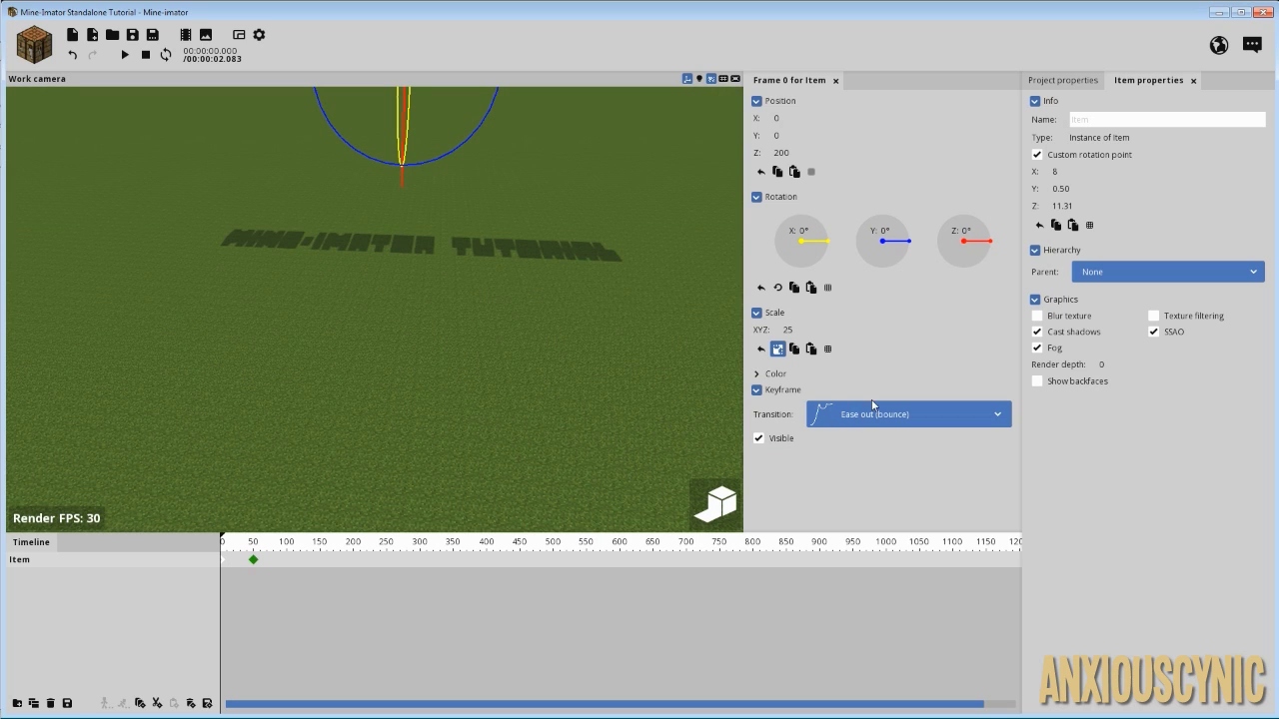
{"action": "left_click", "coordinate": [873, 411]}
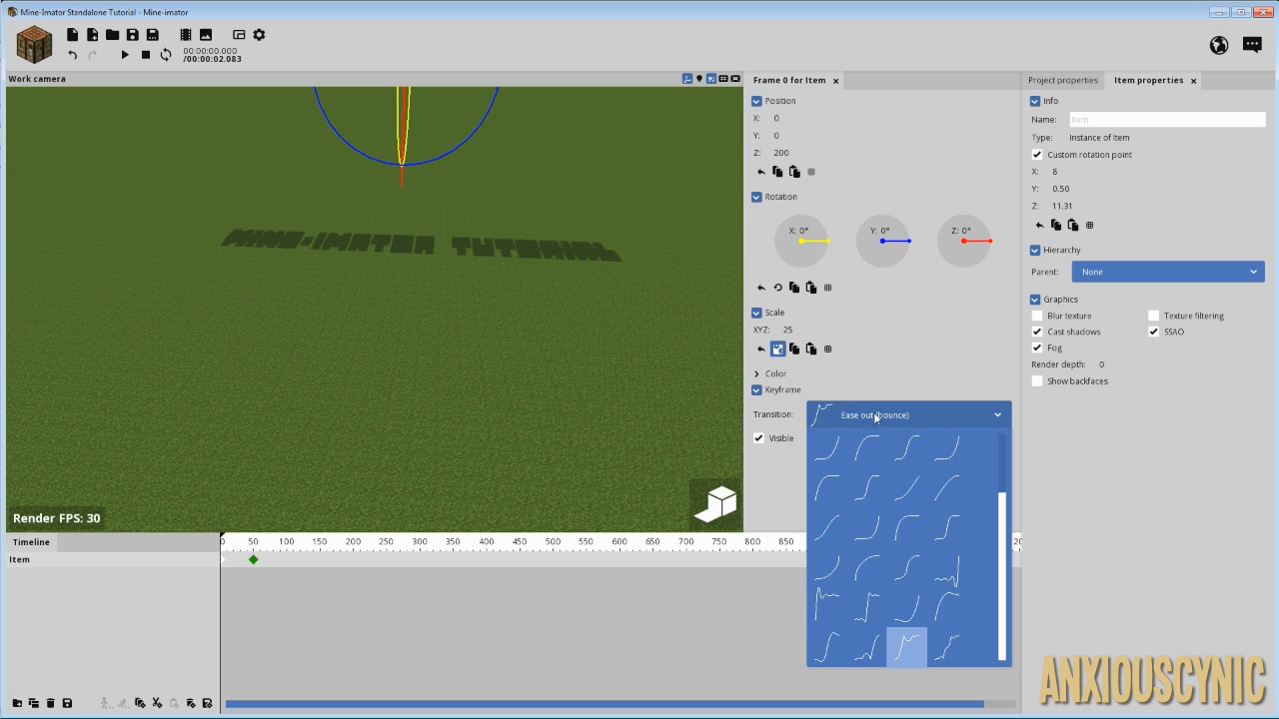
{"action": "left_click", "coordinate": [829, 597]}
{"action": "key", "text": "space"}
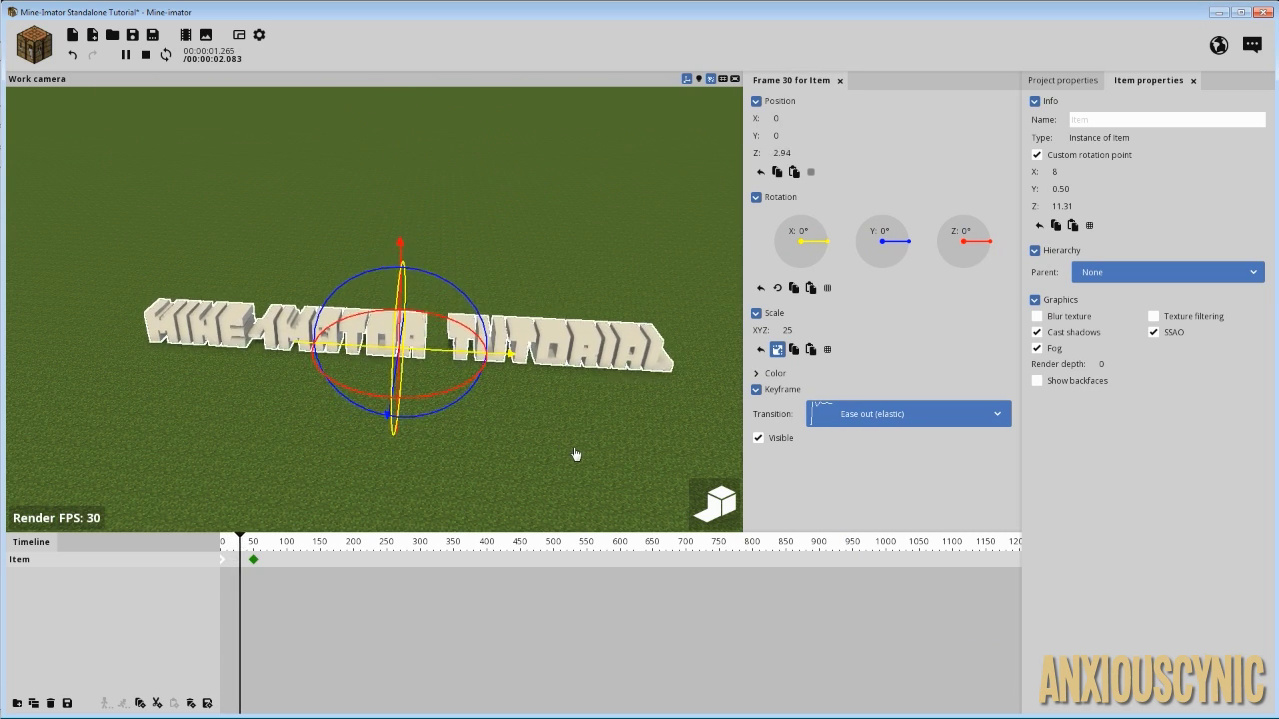
{"action": "key", "text": "space"}
Switch the frame 0 keyframe's transition back to Ease out (bounce) and preview the landing from a lower angle
{"action": "left_click", "coordinate": [901, 415]}
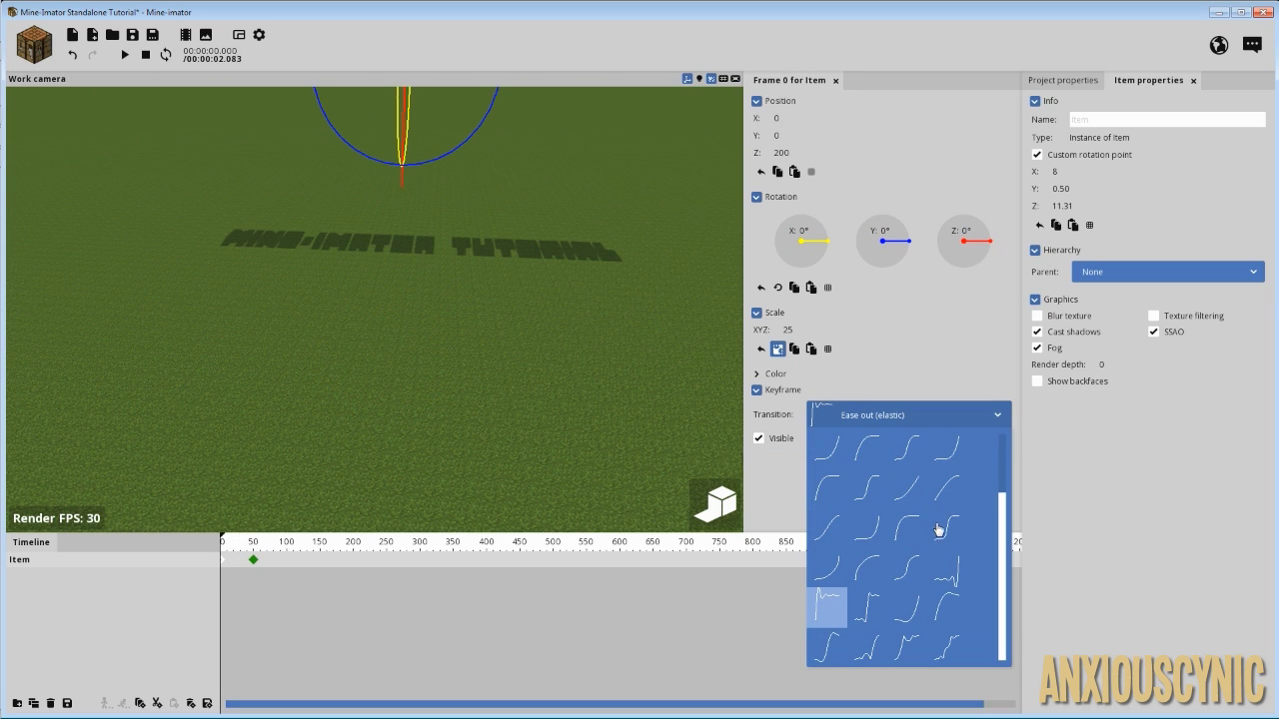
{"action": "left_click", "coordinate": [919, 644]}
{"action": "key", "text": "space"}
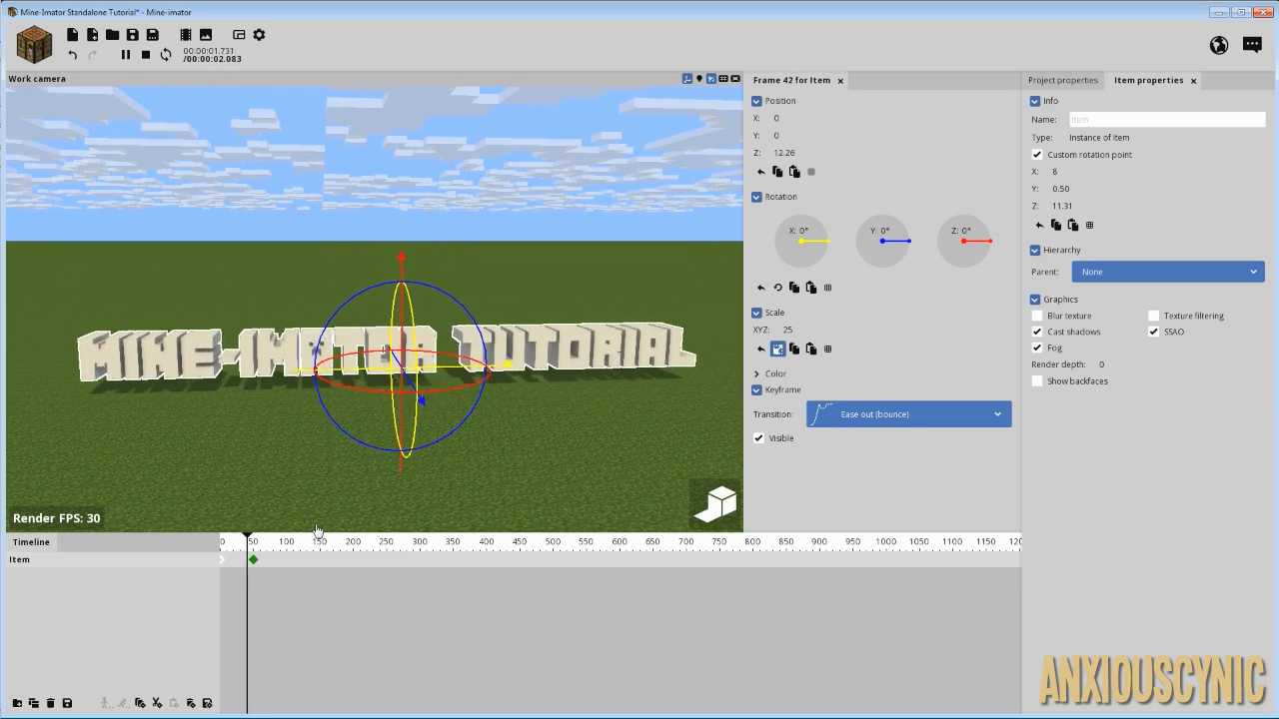
{"action": "key", "text": "space"}
Set the frame 0 keyframe's transition to Linear and play the drop between the two keyframes
{"action": "left_click", "coordinate": [254, 561]}
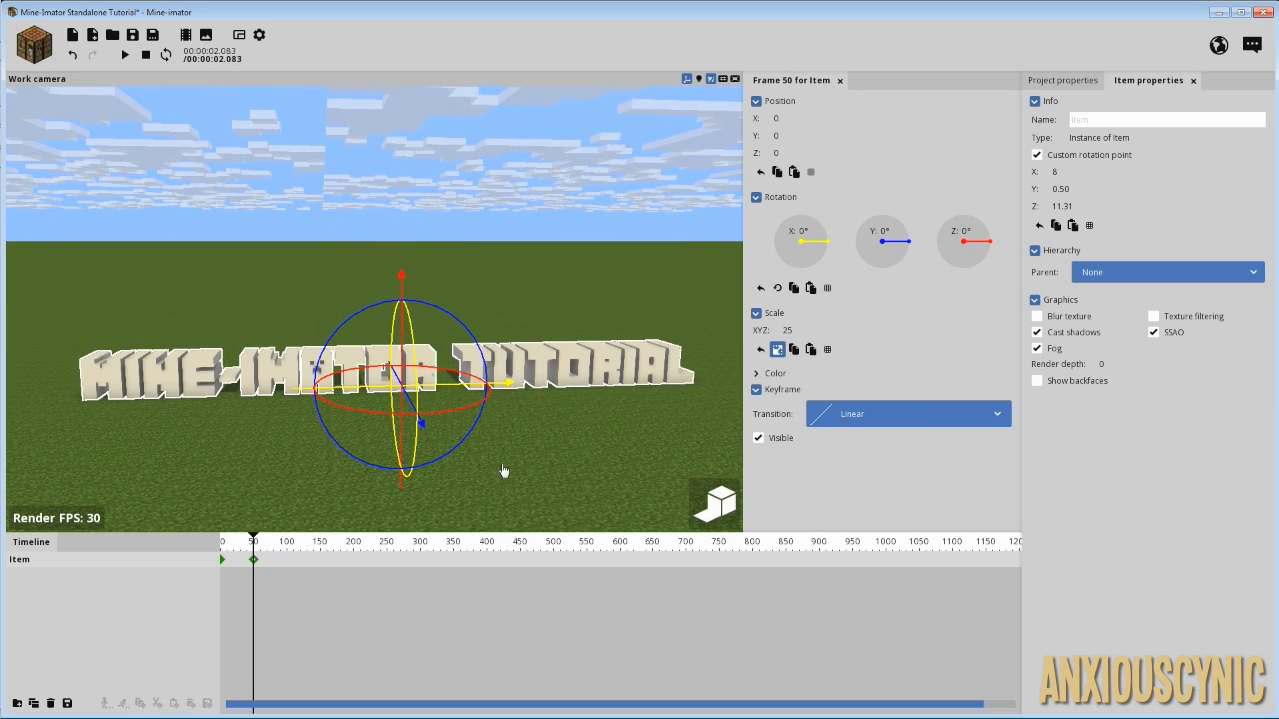
{"action": "left_click_drag", "start_coordinate": [504, 471], "coordinate": [357, 559]}
{"action": "left_click", "coordinate": [226, 562]}
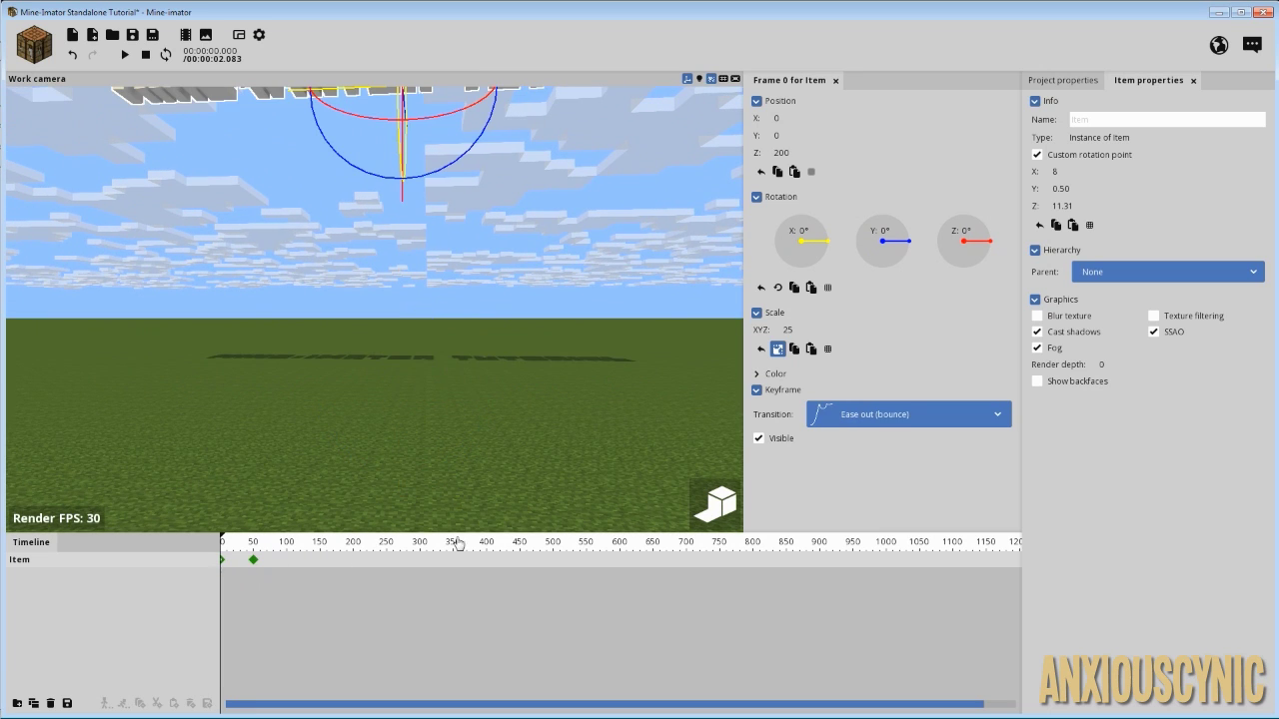
{"action": "left_click", "coordinate": [833, 418]}
{"action": "scroll", "coordinate": [869, 504], "scroll_direction": "up", "scroll_amount": 5}
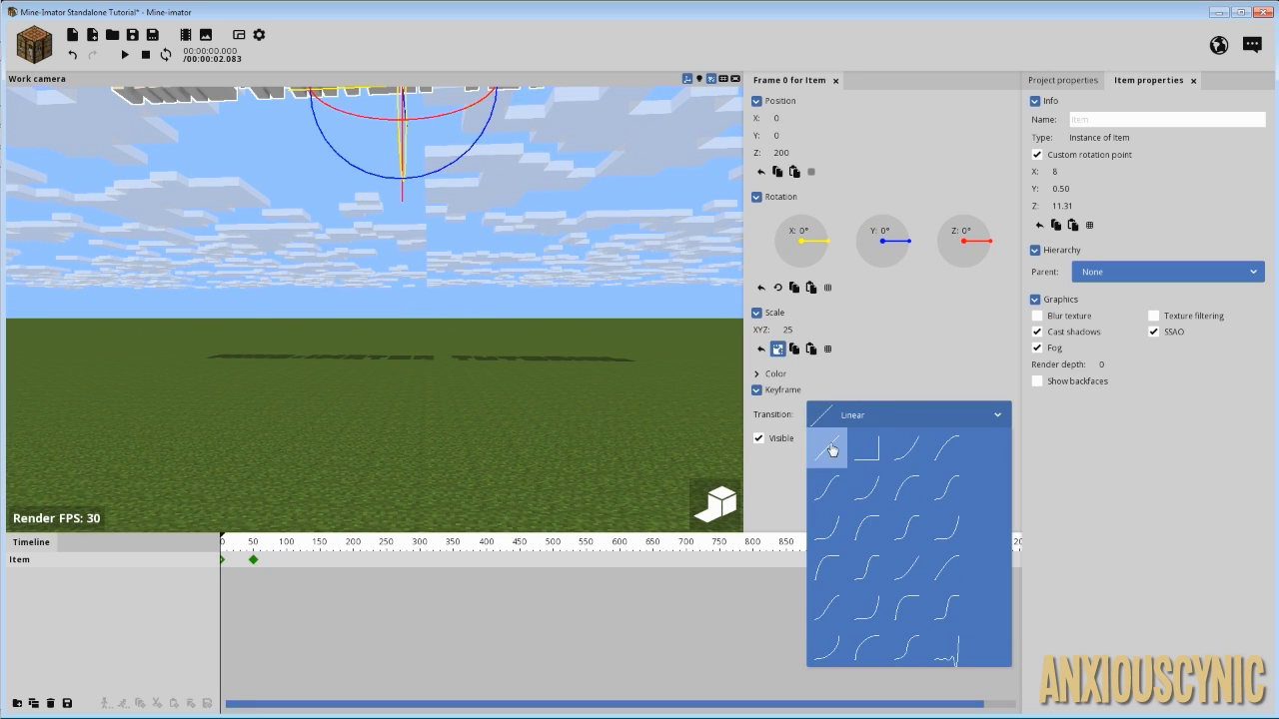
{"action": "left_click", "coordinate": [829, 452]}
{"action": "left_click", "coordinate": [254, 560]}
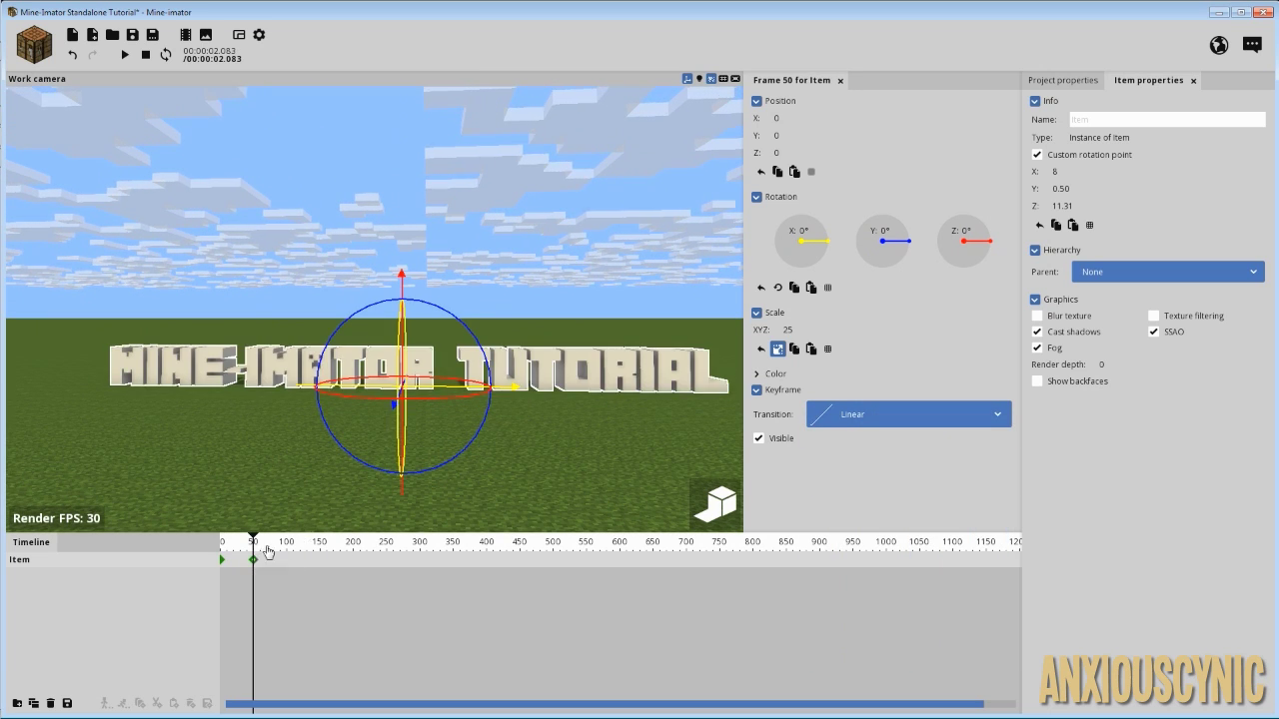
{"action": "key", "text": "space"}
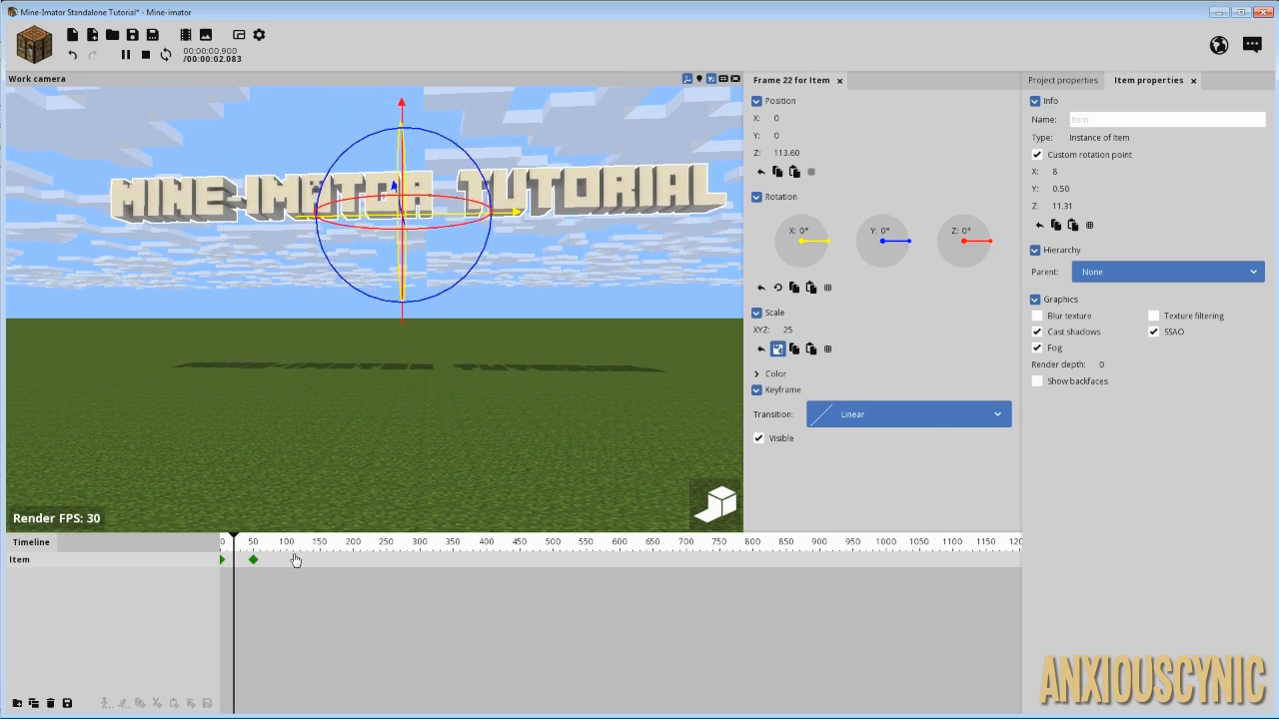
{"action": "left_click_drag", "start_coordinate": [238, 546], "coordinate": [221, 545]}
Move the landing keyframe from frame 50 to frame 20 and play the faster drop
{"action": "scroll", "coordinate": [250, 564], "scroll_direction": "up", "scroll_amount": 6}
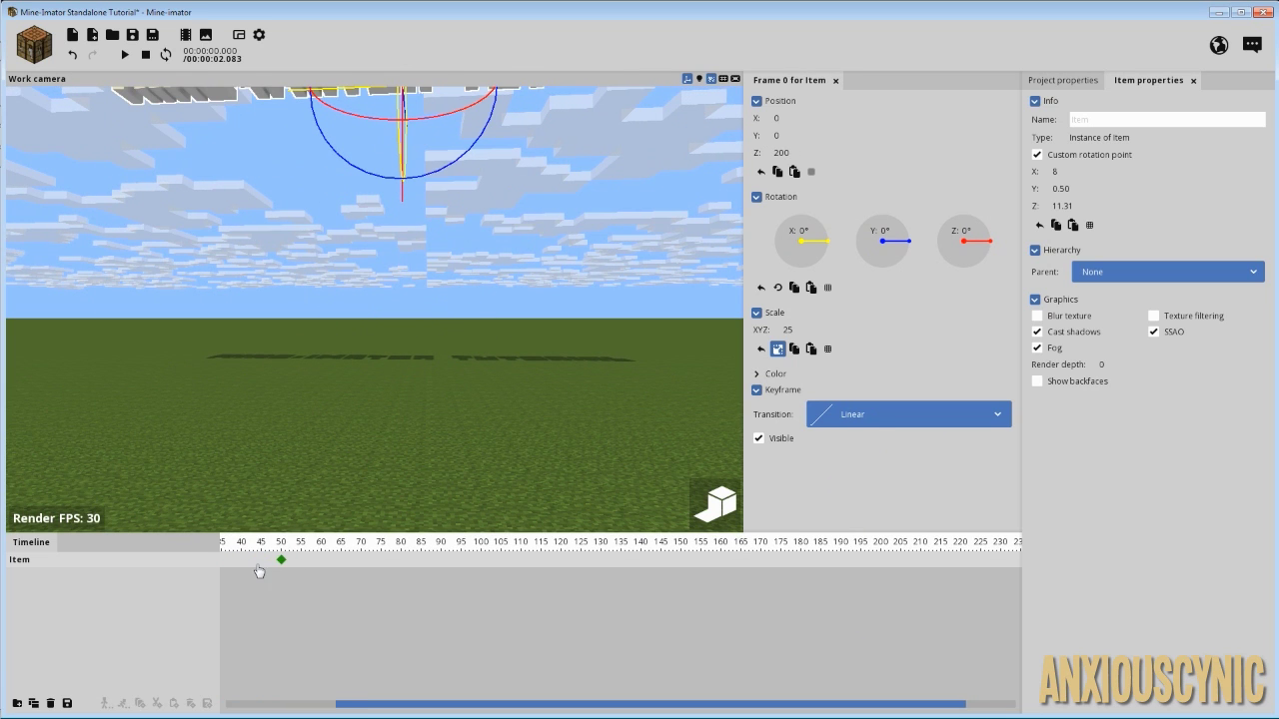
{"action": "left_click_drag", "start_coordinate": [375, 705], "coordinate": [266, 705]}
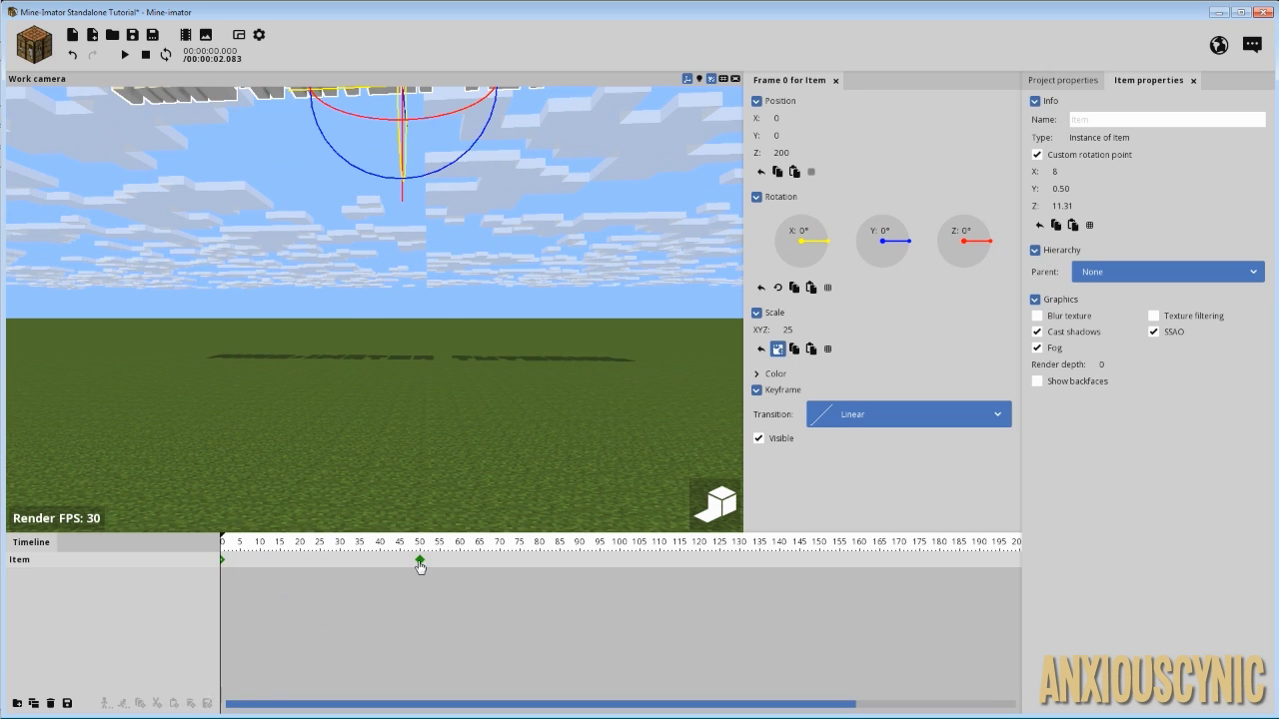
{"action": "left_click", "coordinate": [419, 562]}
{"action": "left_click_drag", "start_coordinate": [421, 563], "coordinate": [220, 549]}
{"action": "key", "text": "space"}
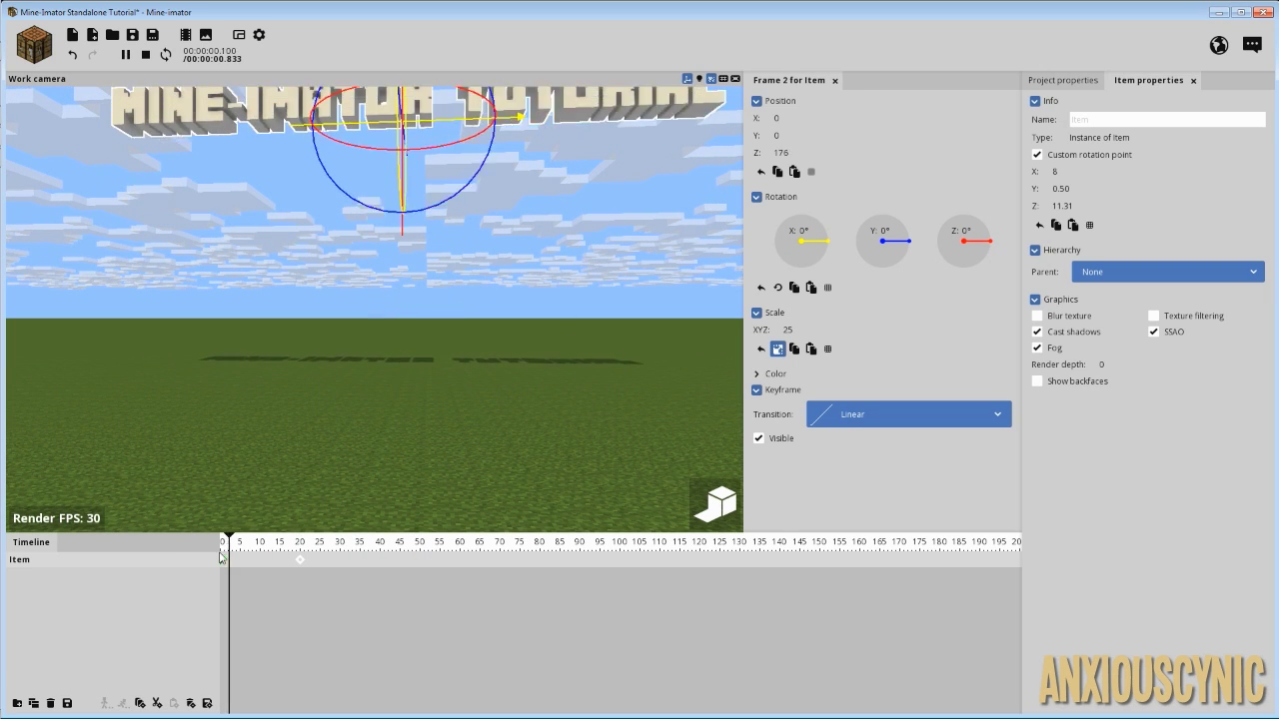
{"action": "left_click", "coordinate": [300, 553]}
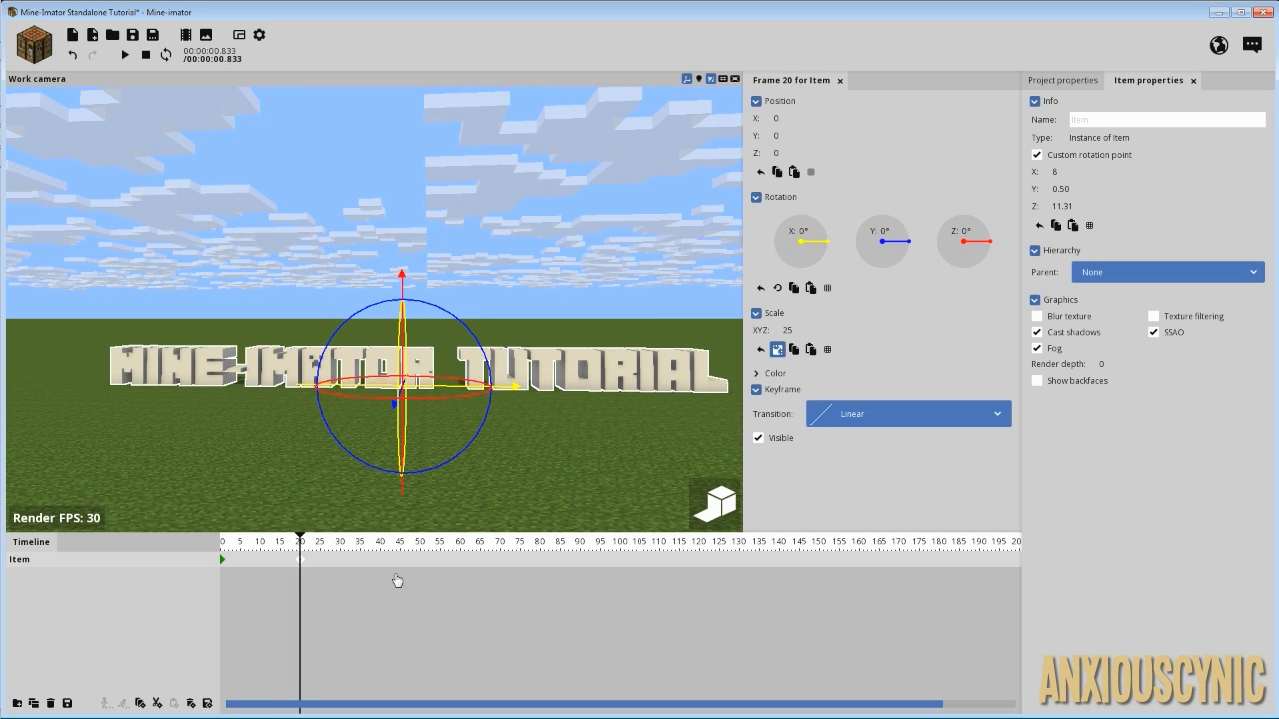
With the playhead at frame 25, separate the scale axes and squash the text by setting its Z scale to 16
{"action": "left_click", "coordinate": [317, 550]}
{"action": "scroll", "coordinate": [340, 599], "scroll_direction": "up", "scroll_amount": 3, "text": "ctrl"}
{"action": "left_click_drag", "start_coordinate": [395, 705], "coordinate": [287, 705]}
{"action": "left_click", "coordinate": [439, 549]}
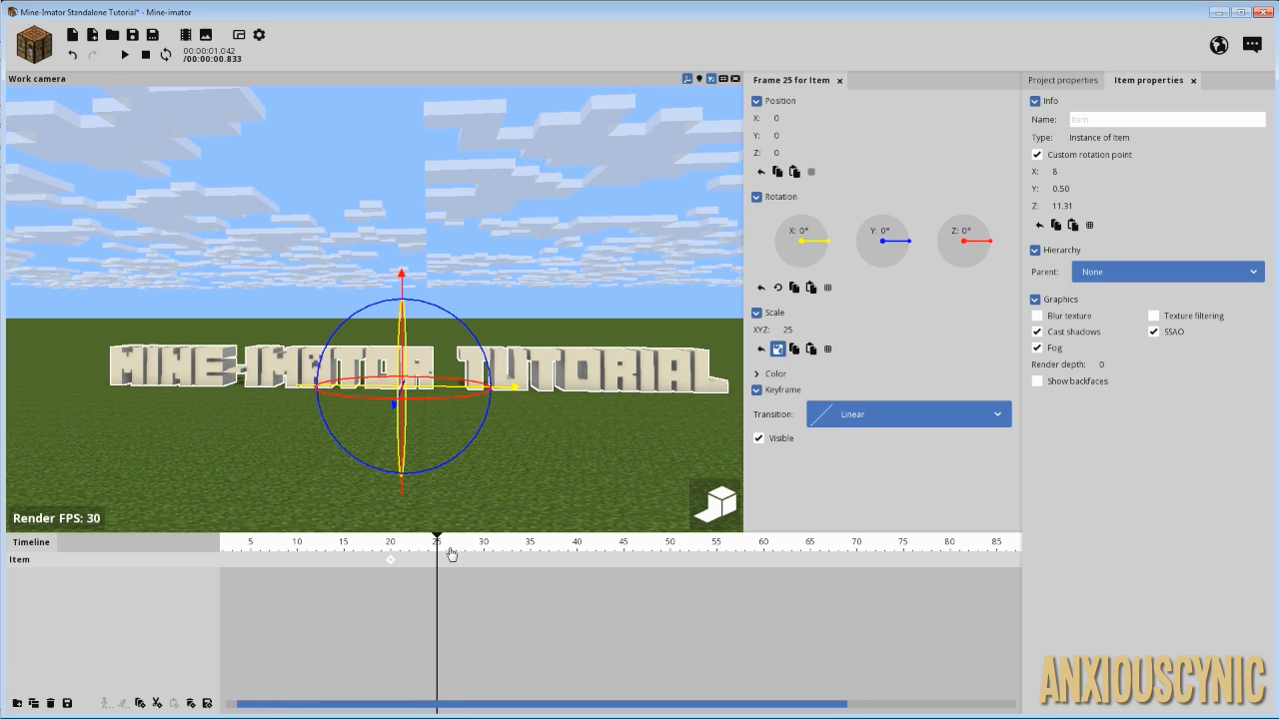
{"action": "left_click", "coordinate": [777, 349]}
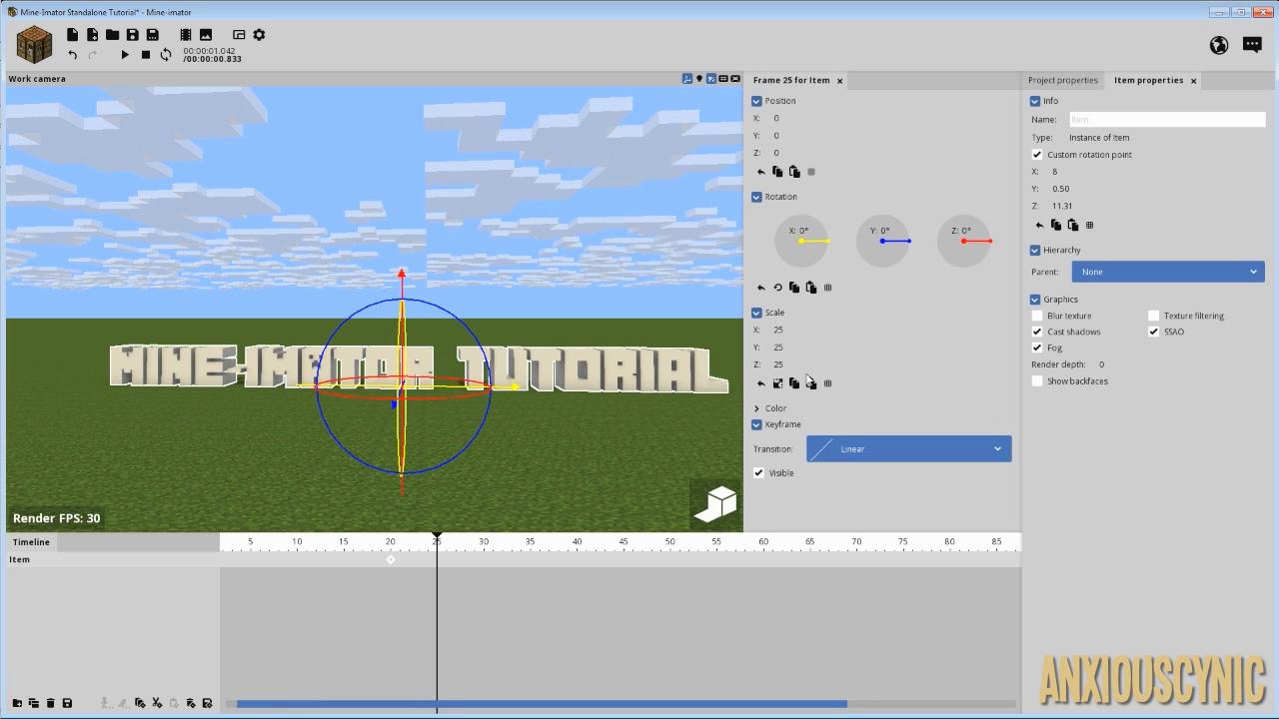
{"action": "scroll", "coordinate": [589, 406], "scroll_direction": "up", "scroll_amount": 3}
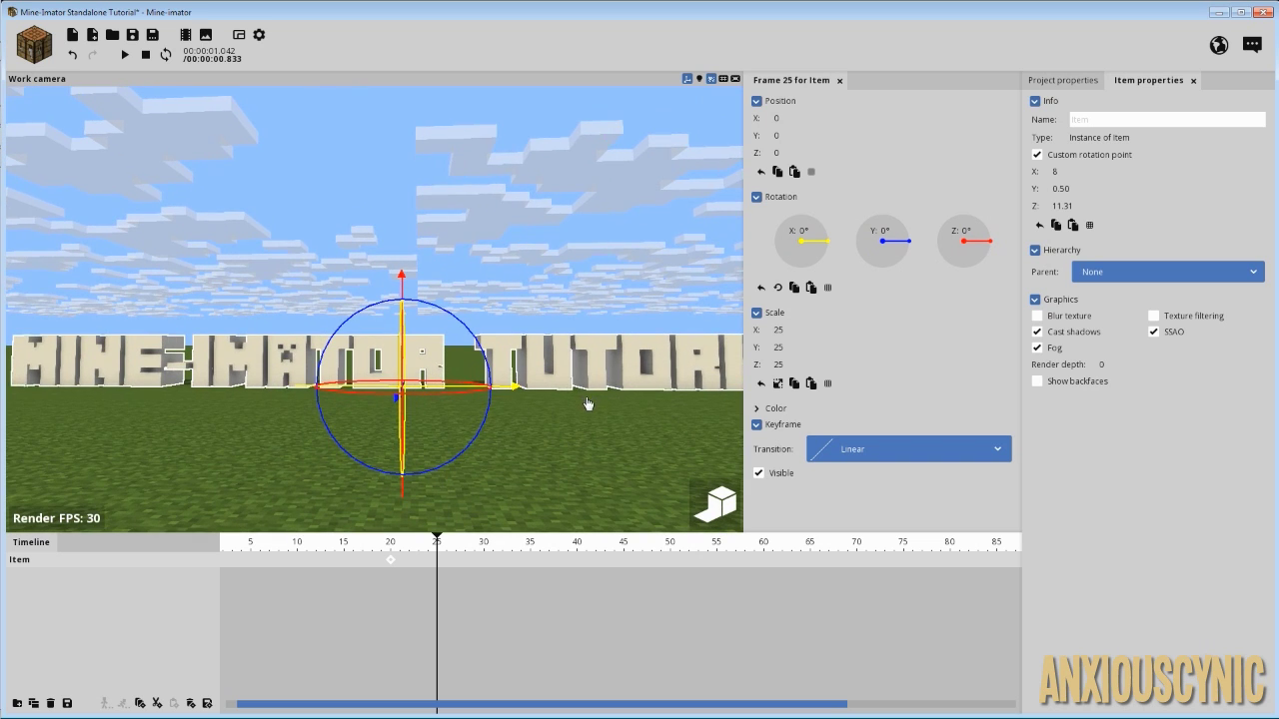
{"action": "left_click_drag", "start_coordinate": [780, 363], "coordinate": [763, 364]}
{"action": "left_click", "coordinate": [775, 364]}
{"action": "type", "text": "16"}
{"action": "key", "text": "Return"}
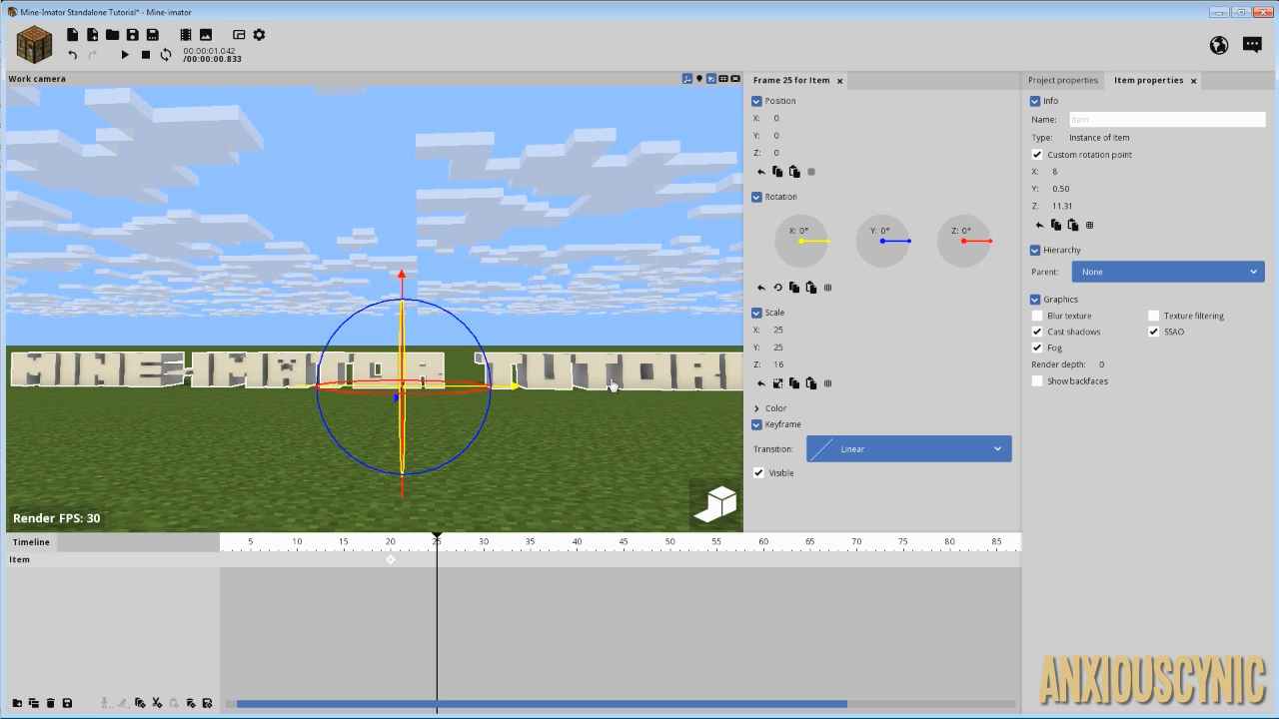
Widen the squashed text by setting its X scale to 28, and add a keyframe for it at frame 25
{"action": "left_click_drag", "start_coordinate": [611, 373], "coordinate": [602, 386]}
{"action": "scroll", "coordinate": [613, 364], "scroll_direction": "down", "scroll_amount": 2}
{"action": "right_click_drag", "start_coordinate": [614, 363], "coordinate": [608, 382]}
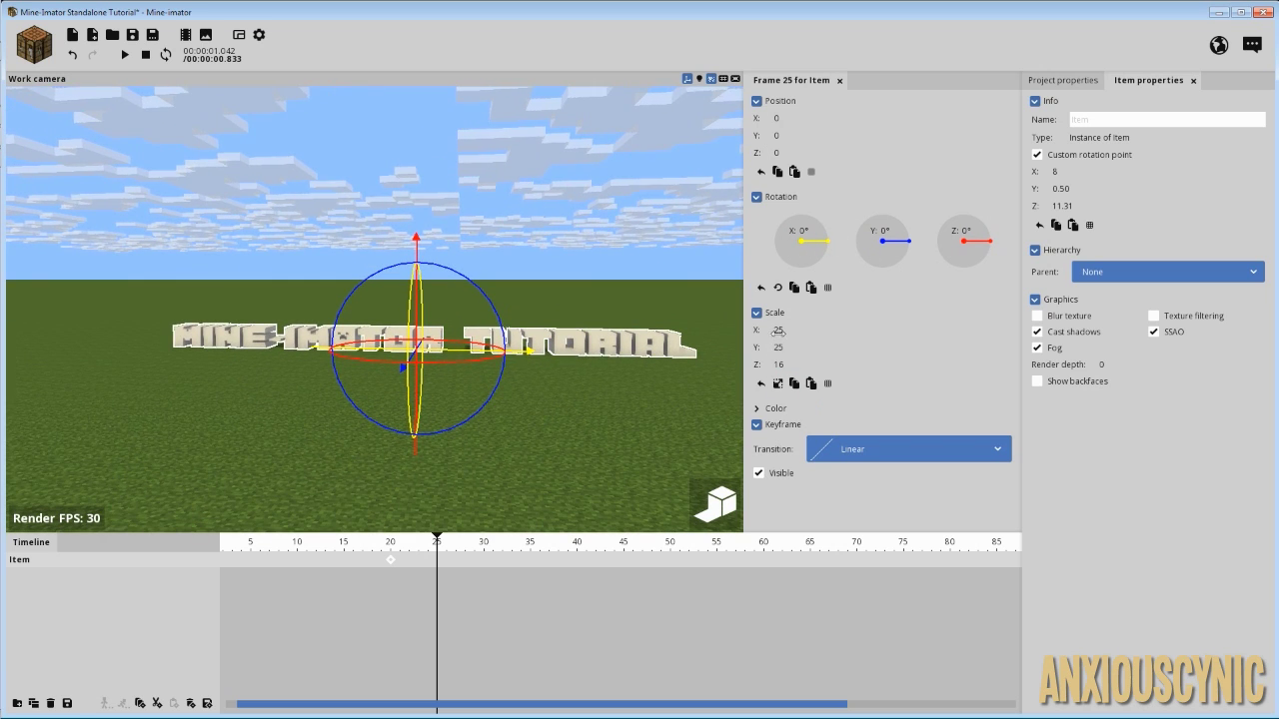
{"action": "left_click_drag", "start_coordinate": [777, 332], "coordinate": [783, 332]}
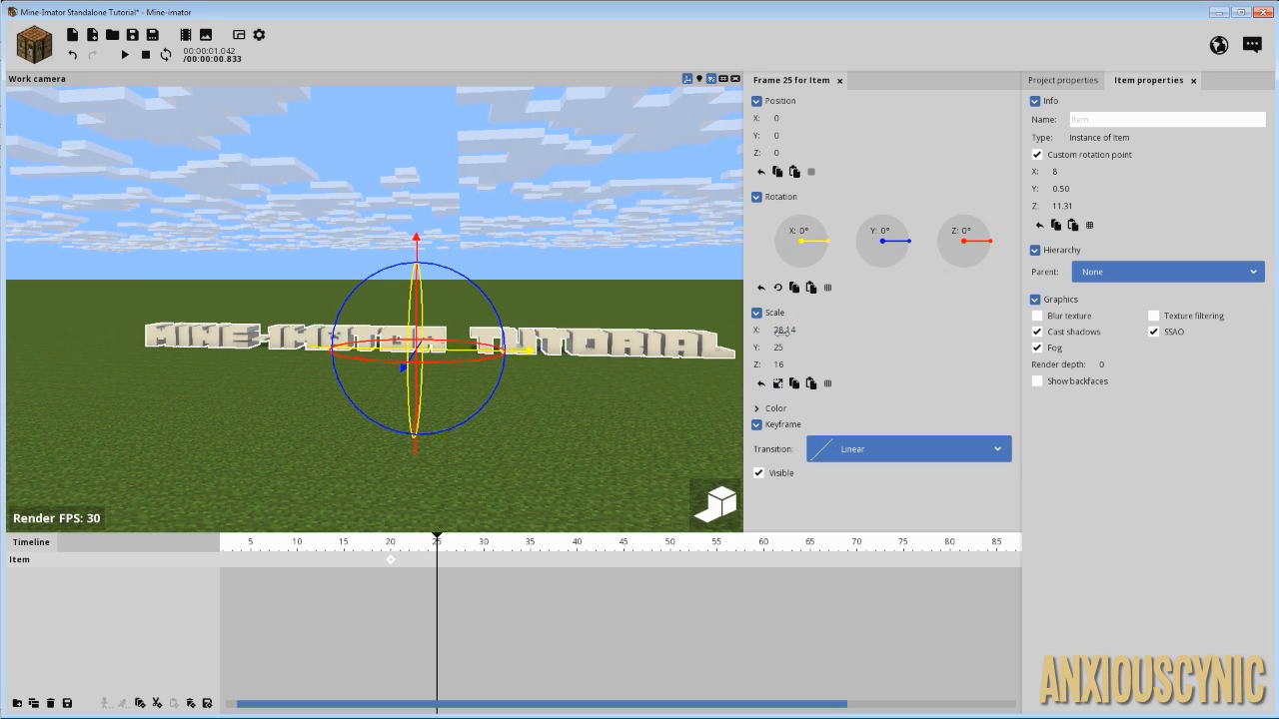
{"action": "type", "text": "28"}
{"action": "key", "text": "Return"}
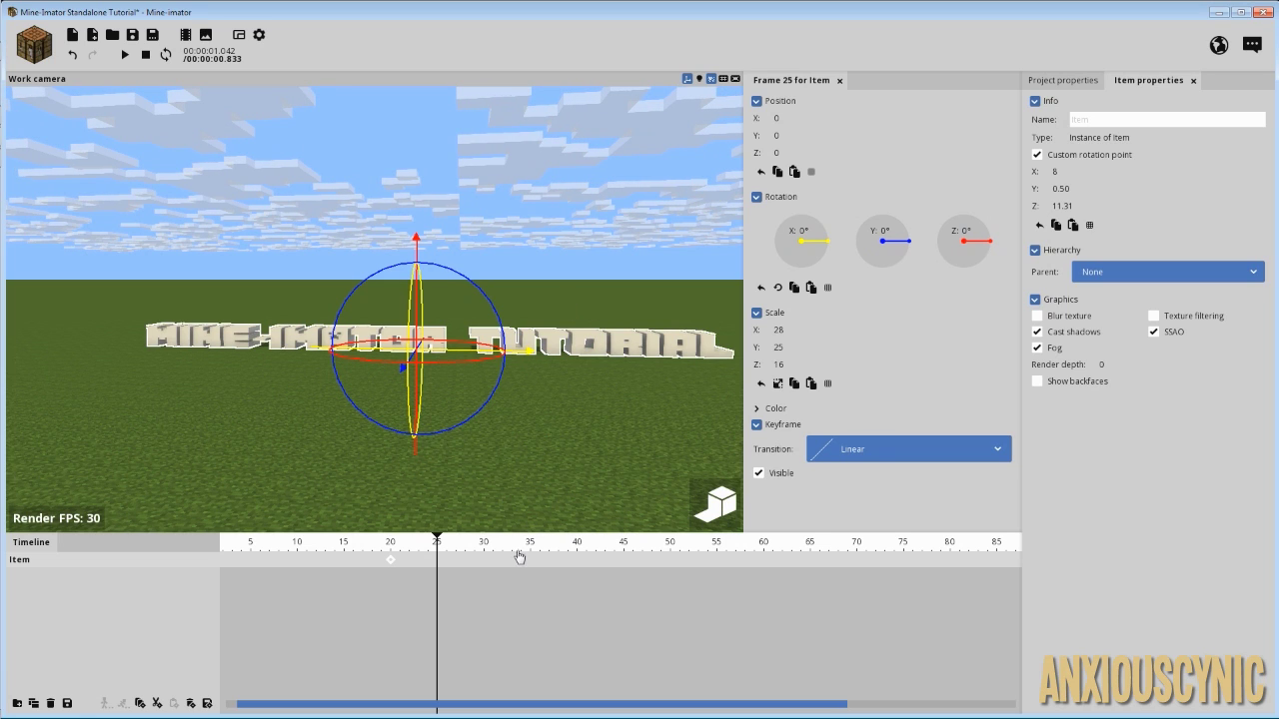
{"action": "left_click", "coordinate": [438, 561]}
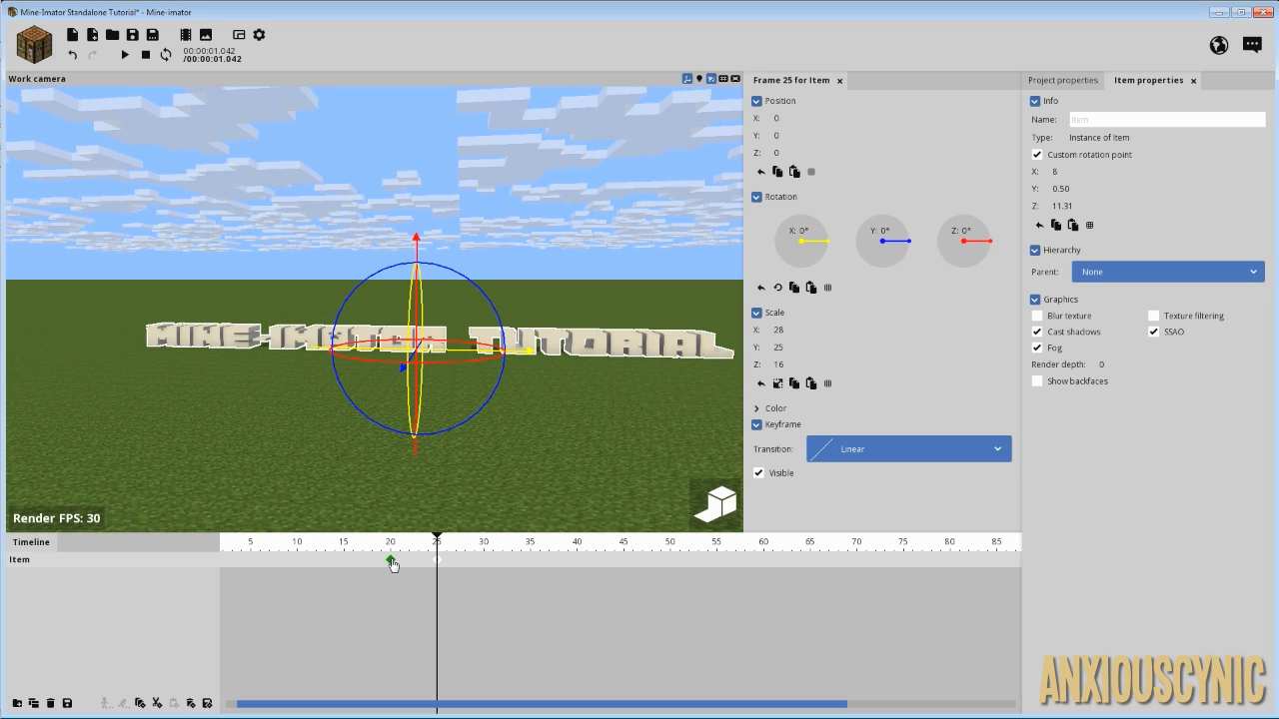
Set the frame 20 keyframe's Z and X scale to 25 and play the drop
{"action": "left_click_drag", "start_coordinate": [392, 563], "coordinate": [437, 562]}
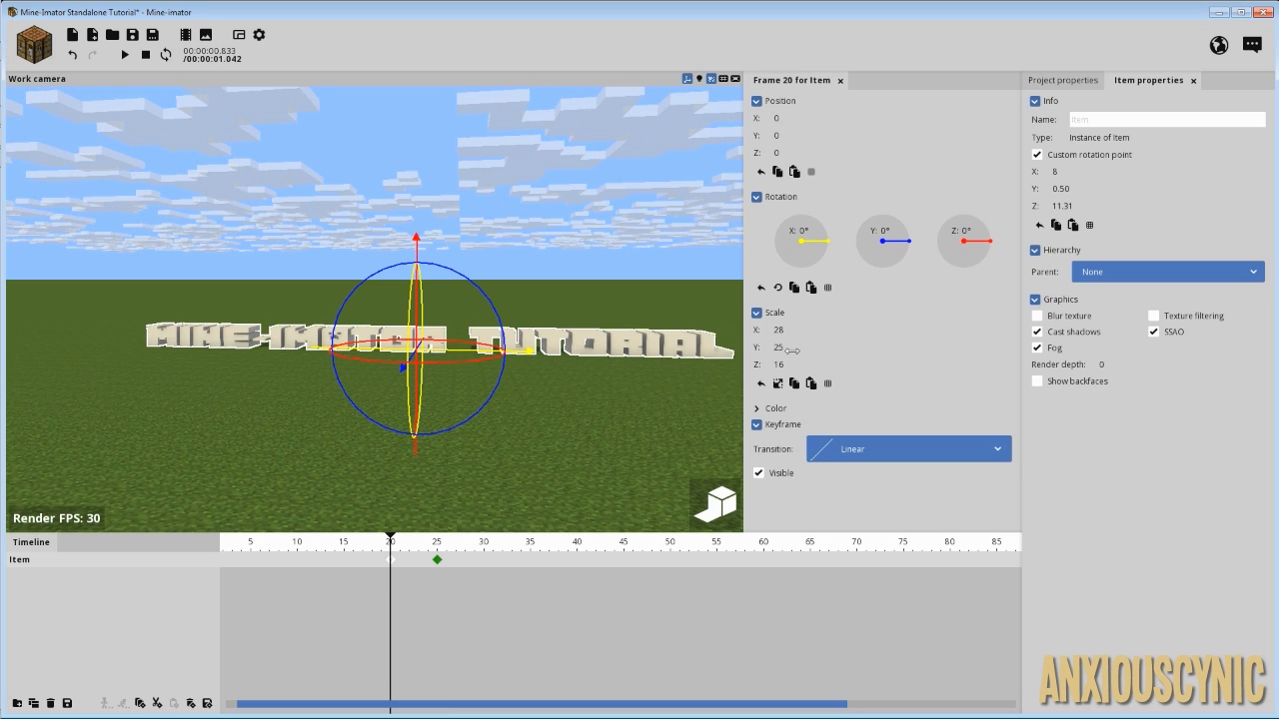
{"action": "type", "text": "25"}
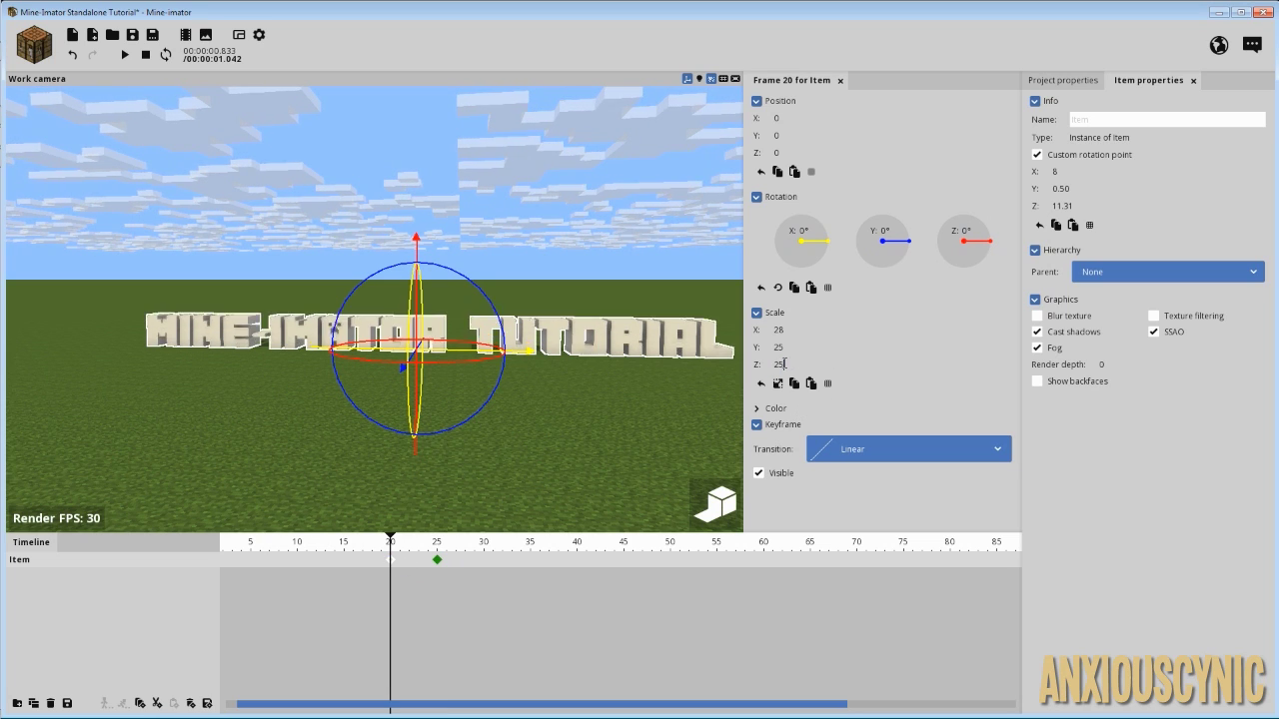
{"action": "left_click_drag", "start_coordinate": [776, 330], "coordinate": [779, 330]}
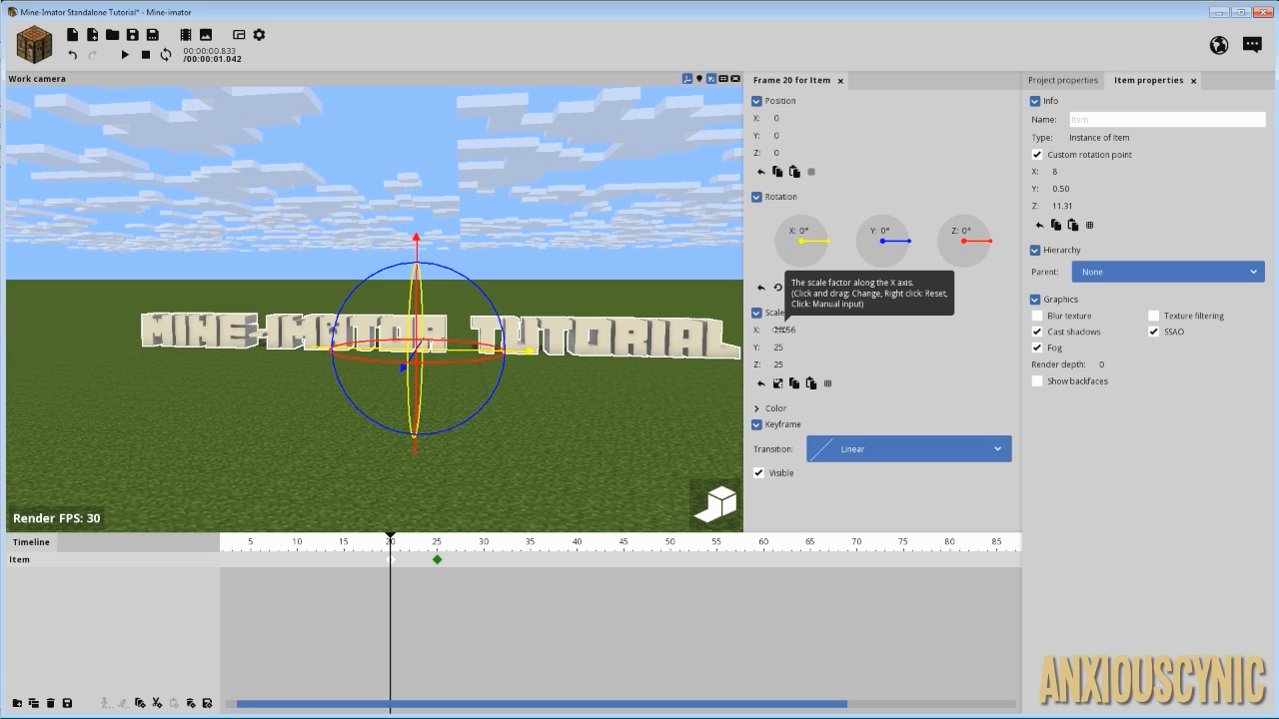
{"action": "type", "text": "25"}
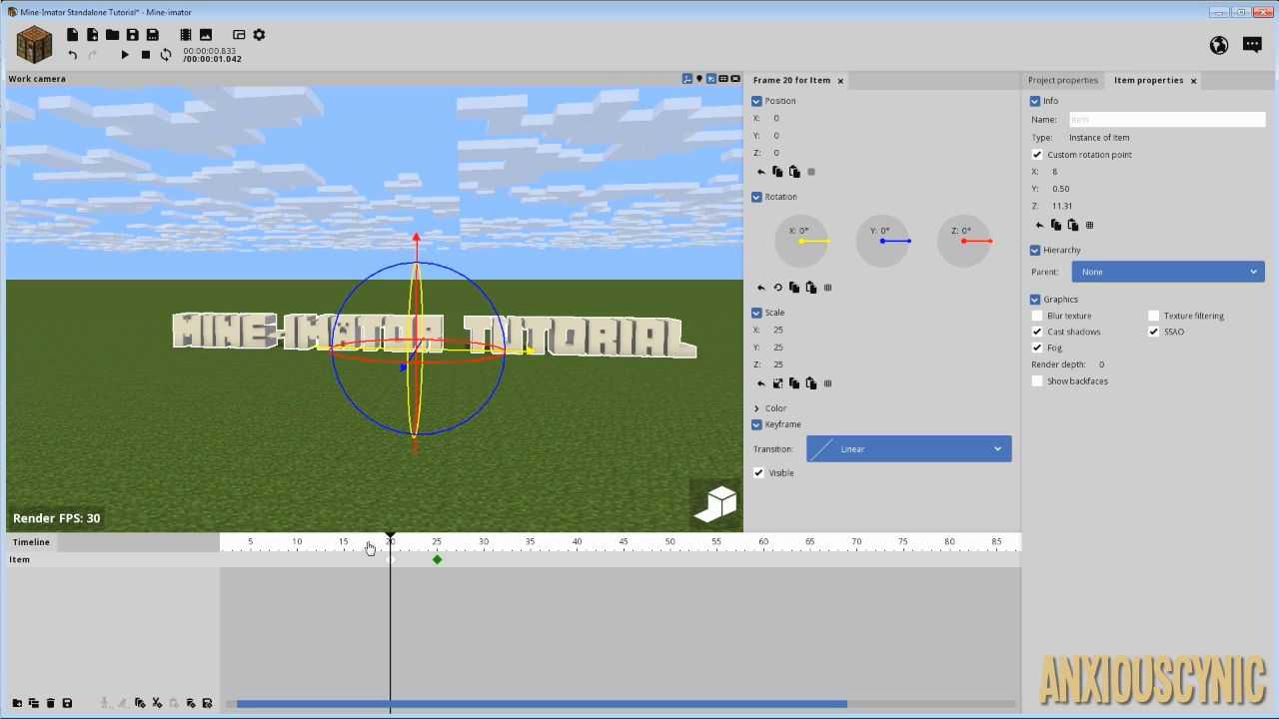
{"action": "key", "text": "space"}
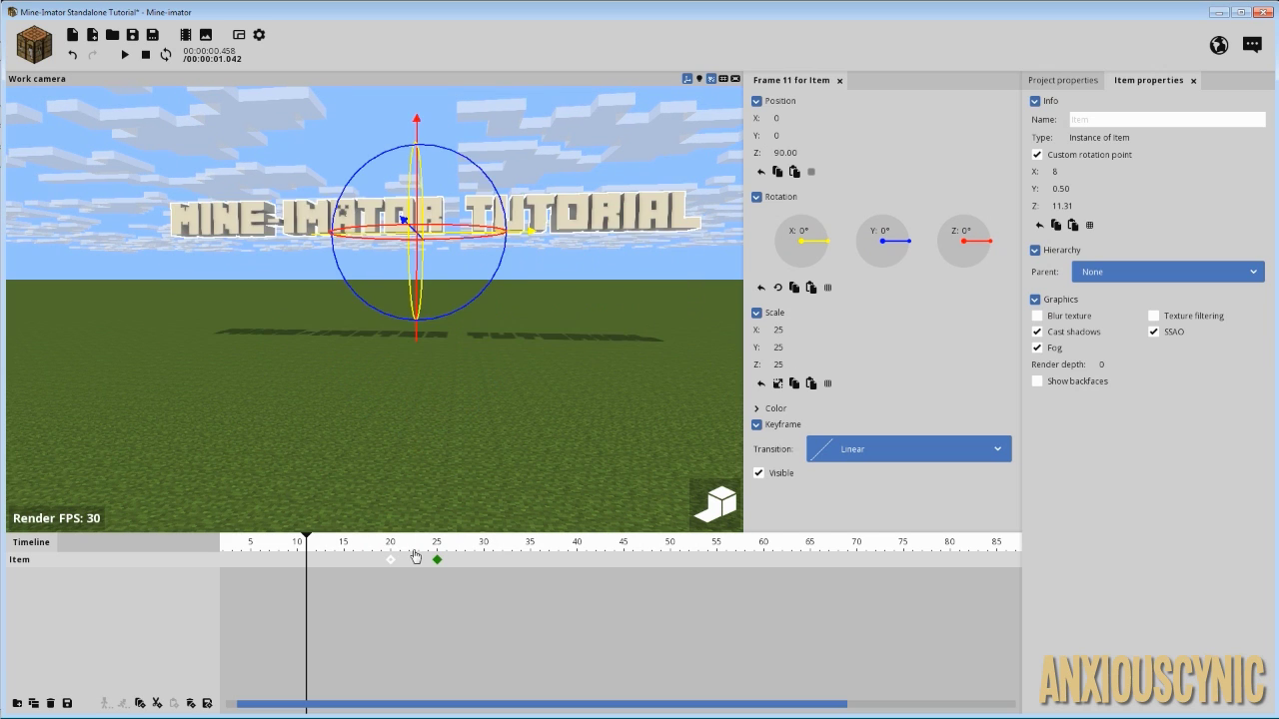
Move the squash keyframe from frame 25 to frame 30 and play the landing
{"action": "left_click_drag", "start_coordinate": [436, 559], "coordinate": [483, 565]}
{"action": "key", "text": "space"}
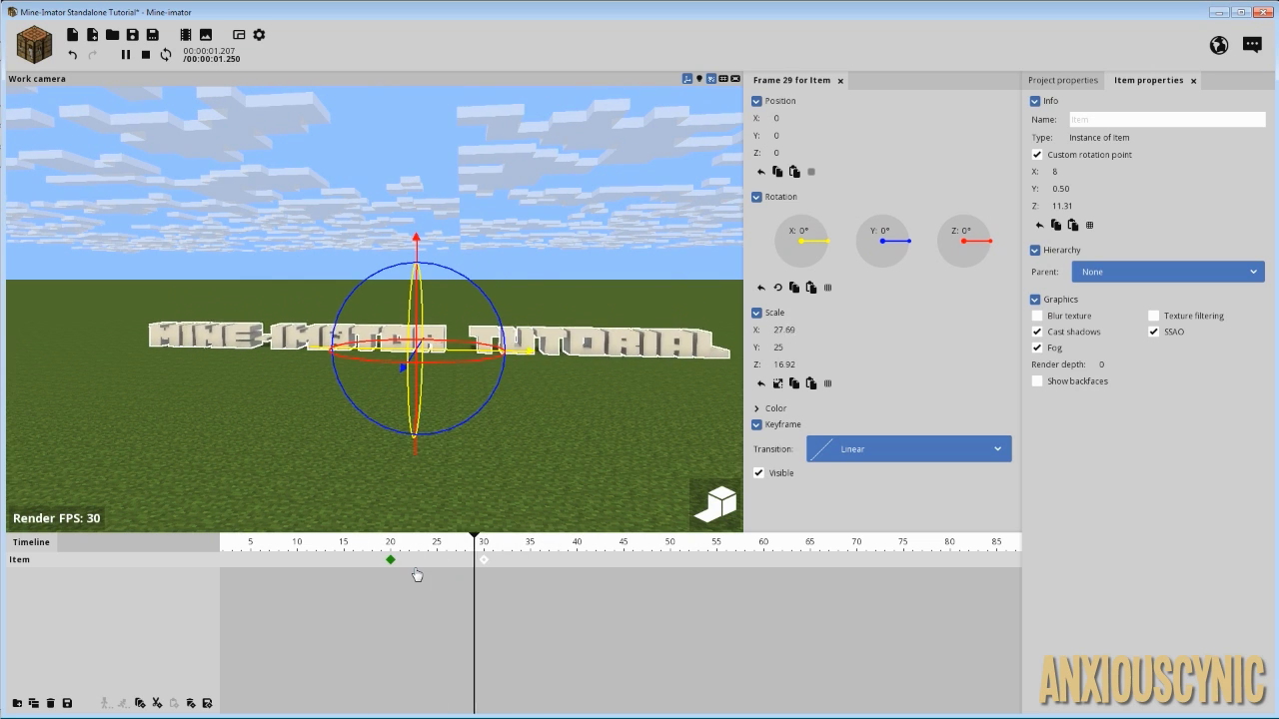
{"action": "left_click", "coordinate": [393, 545]}
{"action": "left_click_drag", "start_coordinate": [394, 545], "coordinate": [580, 567]}
Copy the unsquashed keyframe at frame 20 and paste it at frame 40
{"action": "left_click", "coordinate": [391, 560]}
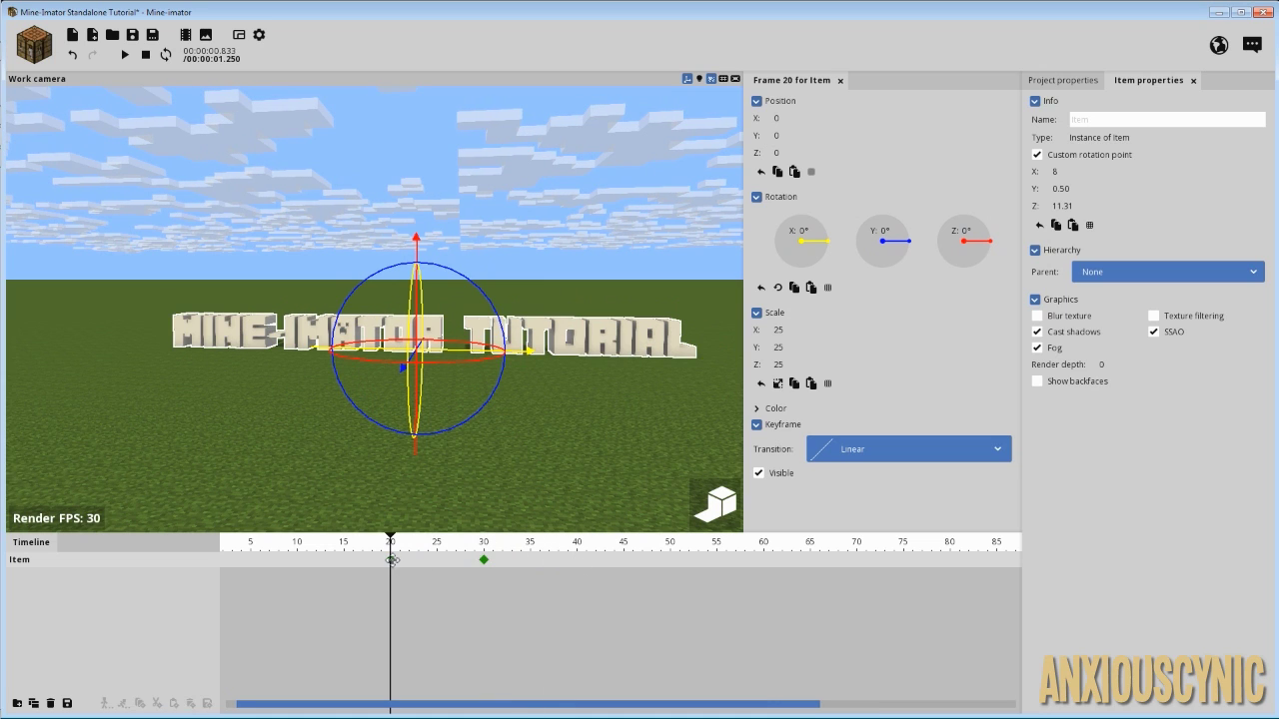
{"action": "left_click", "coordinate": [546, 562]}
{"action": "left_click", "coordinate": [577, 562]}
Set the frame 30 squash keyframe's transition to Ease out (elastic) and play the landing
{"action": "left_click", "coordinate": [484, 560]}
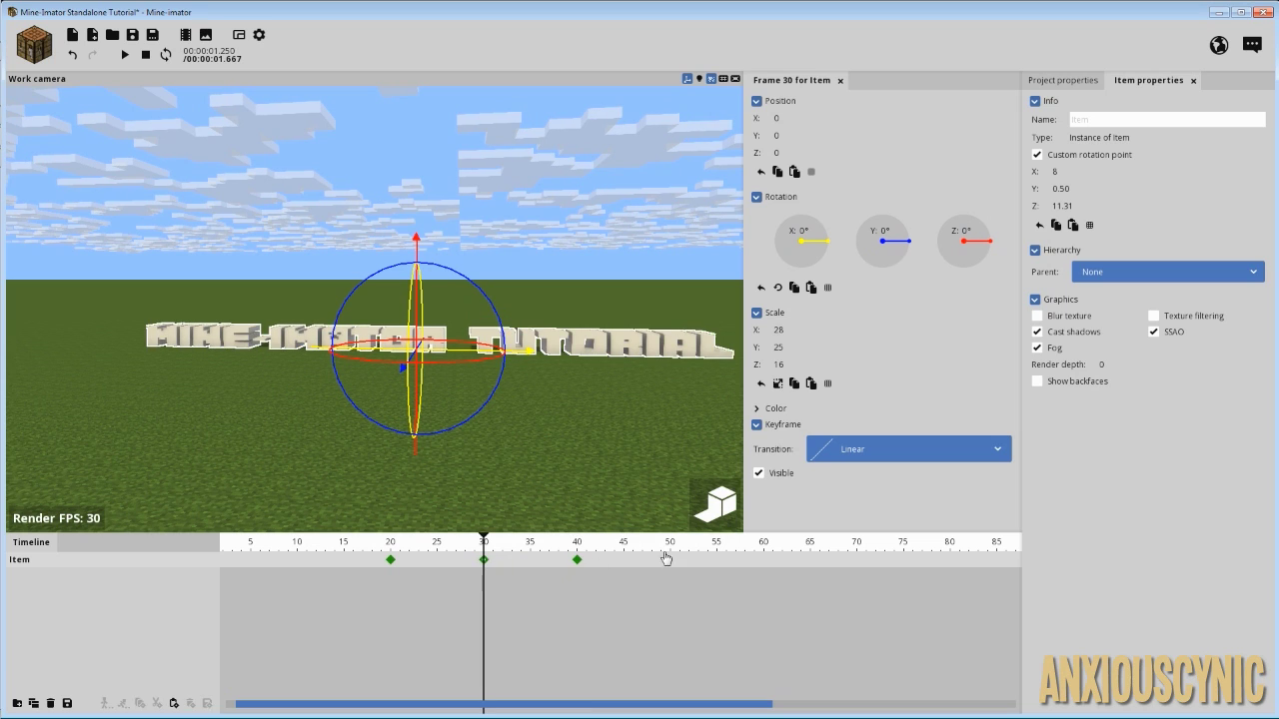
{"action": "left_click", "coordinate": [874, 460]}
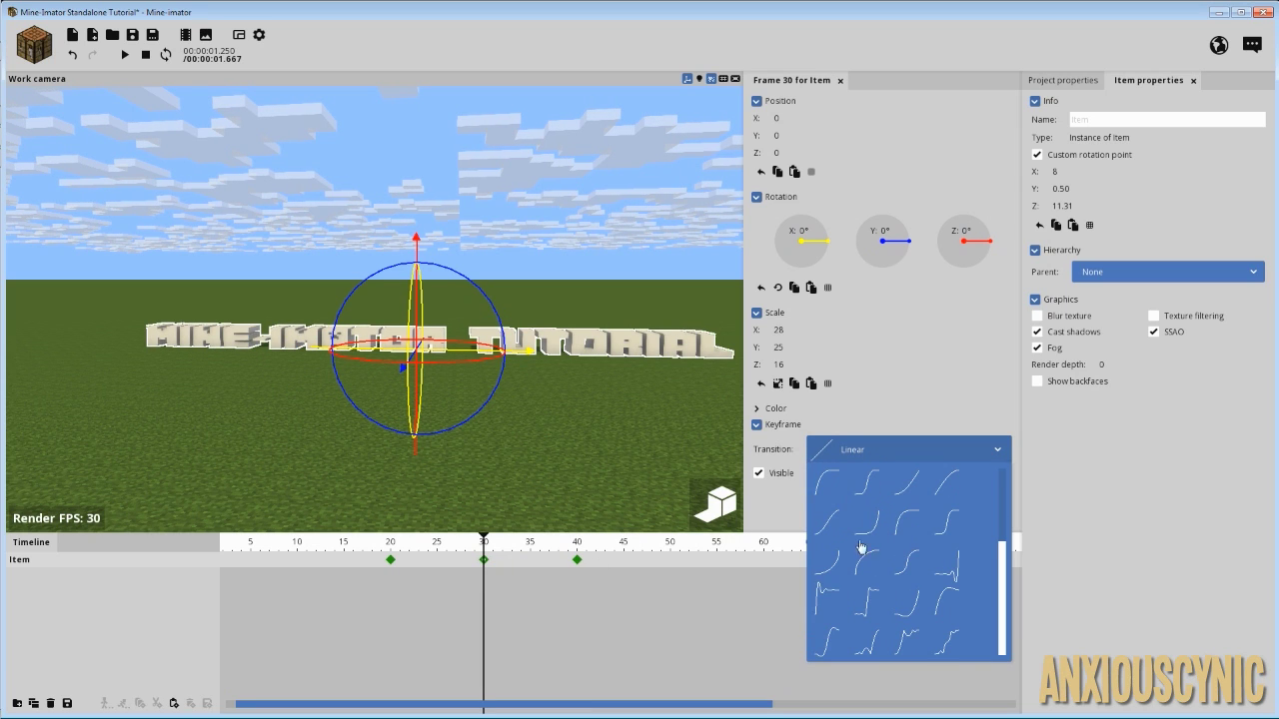
{"action": "left_click", "coordinate": [825, 596]}
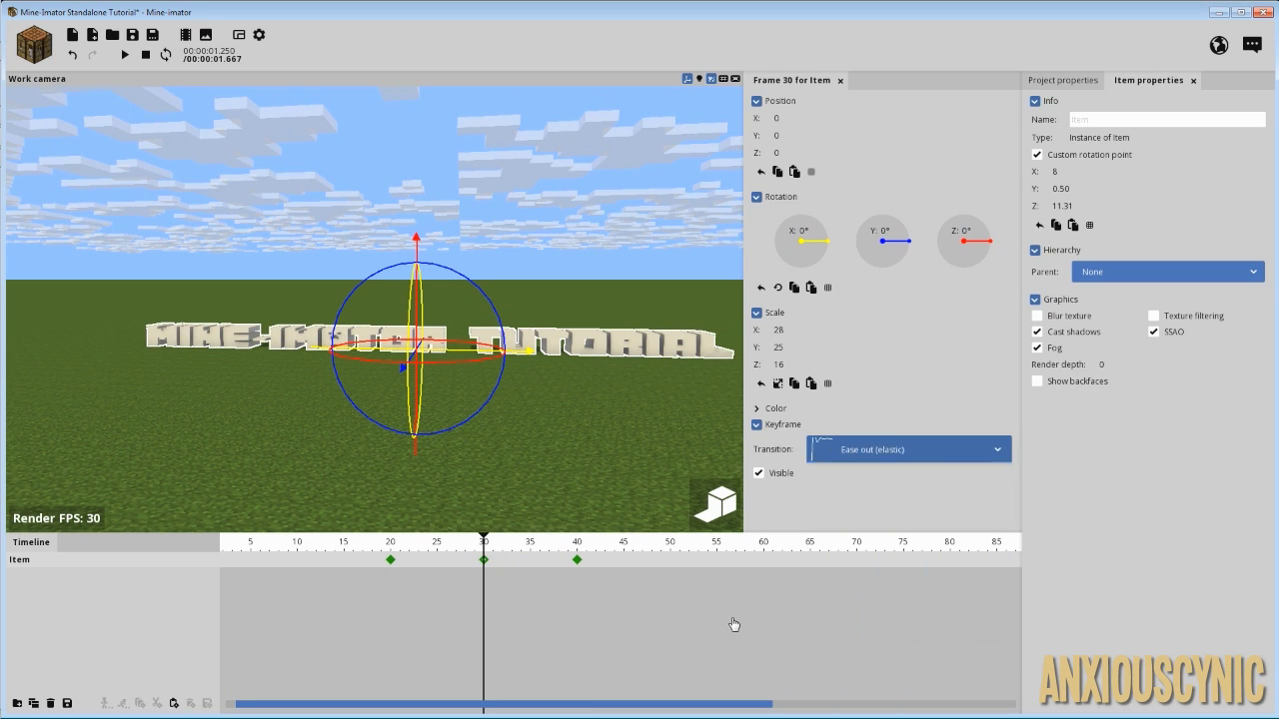
{"action": "left_click", "coordinate": [383, 546]}
{"action": "key", "text": "space"}
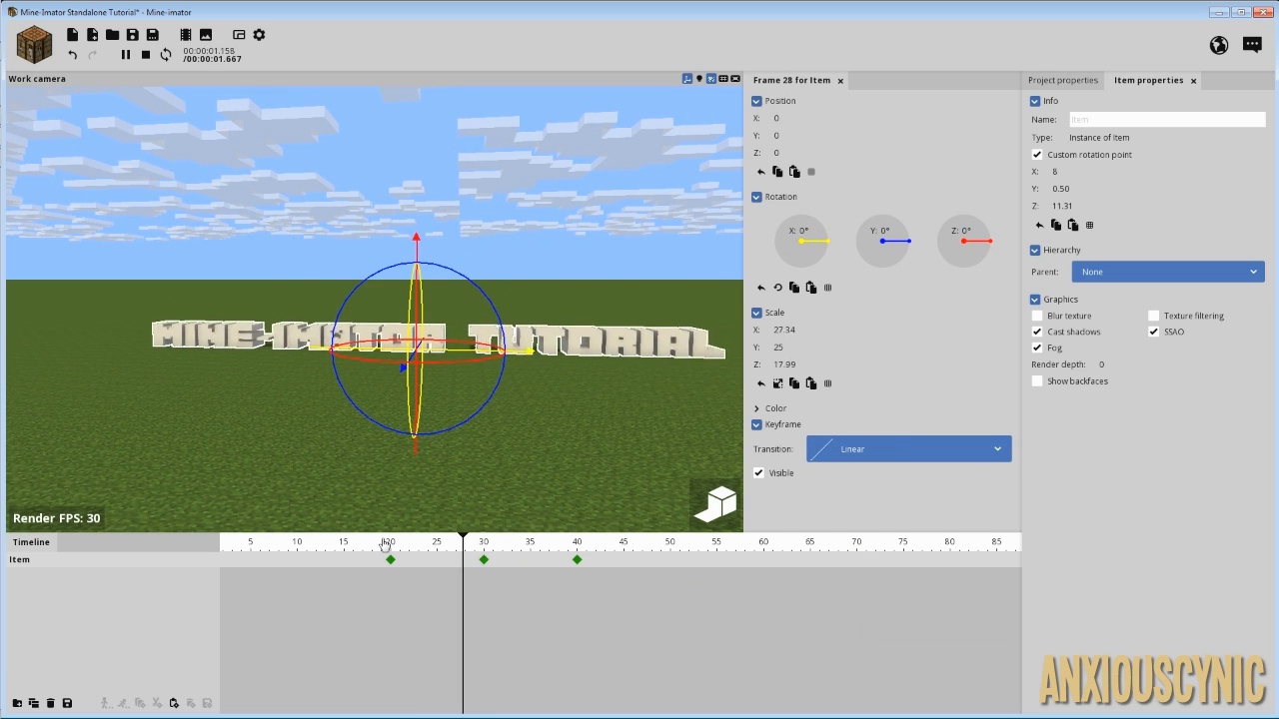
{"action": "key", "text": "space"}
Move the squash keyframe to frame 25 and the final keyframe to frame 35, and play the result
{"action": "left_click", "coordinate": [484, 561]}
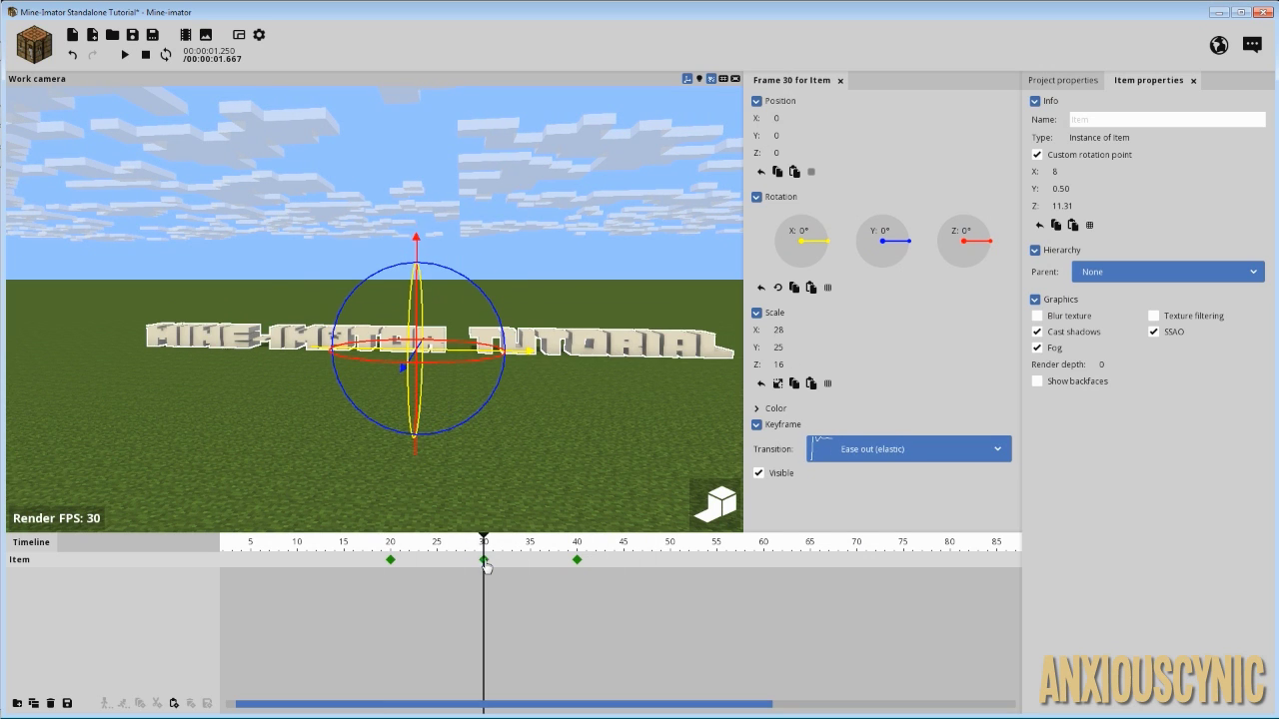
{"action": "left_click_drag", "start_coordinate": [450, 561], "coordinate": [435, 562]}
{"action": "left_click_drag", "start_coordinate": [578, 561], "coordinate": [532, 560]}
{"action": "left_click_drag", "start_coordinate": [437, 546], "coordinate": [354, 543]}
{"action": "key", "text": "space"}
{"action": "left_click", "coordinate": [356, 545]}
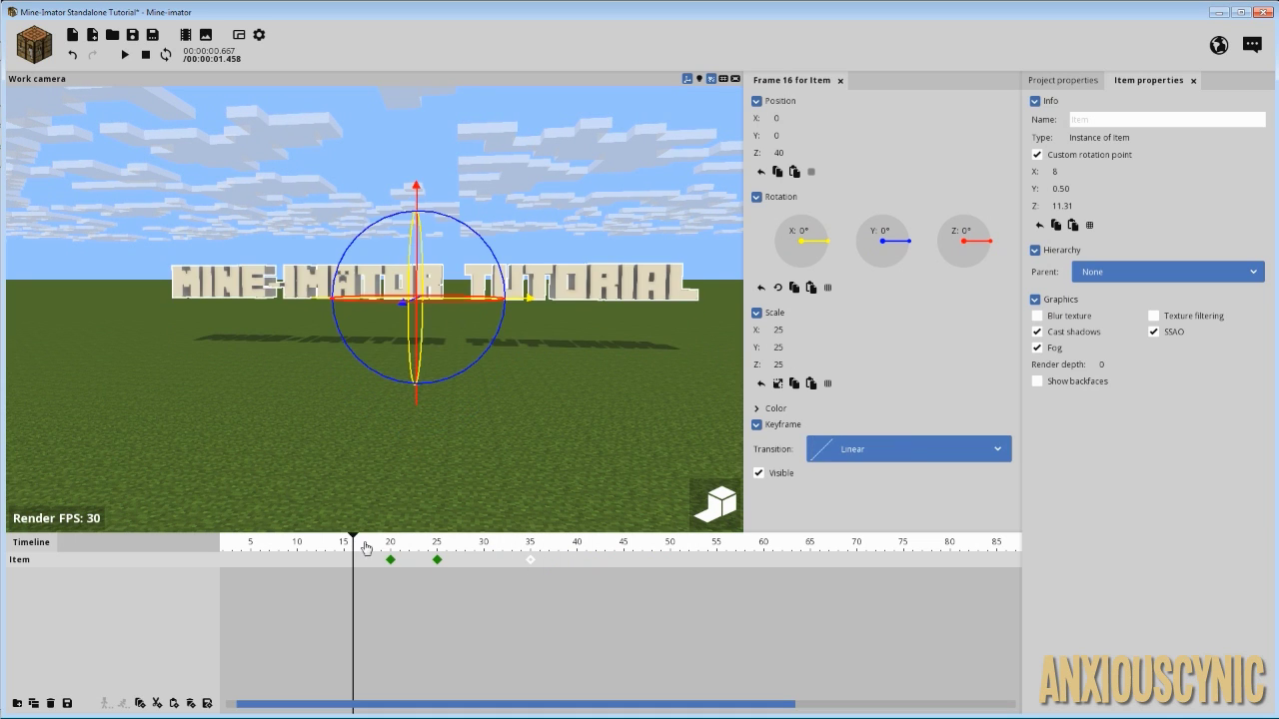
Move the squash keyframe to frame 23 and the final keyframe to frame 30, and replay the landing
{"action": "left_click", "coordinate": [433, 563]}
{"action": "left_click", "coordinate": [429, 561]}
{"action": "left_click", "coordinate": [435, 562]}
{"action": "left_click", "coordinate": [531, 566]}
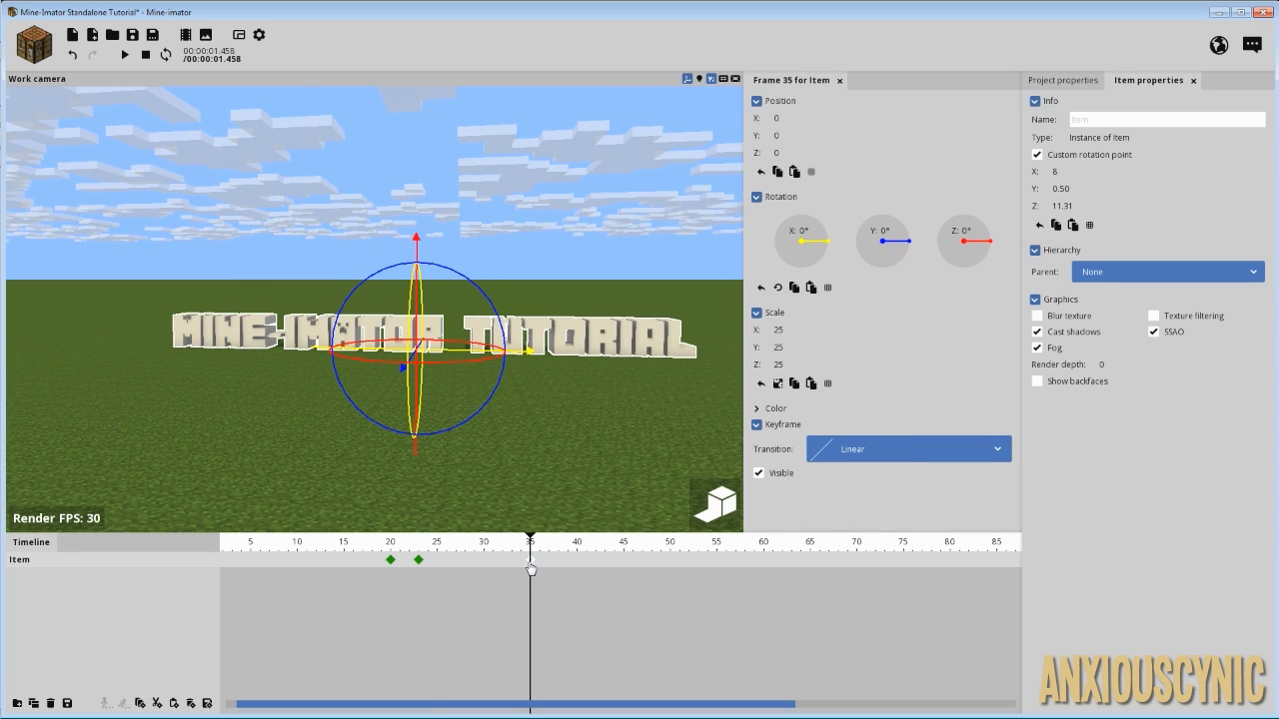
{"action": "left_click_drag", "start_coordinate": [489, 562], "coordinate": [481, 560]}
{"action": "left_click_drag", "start_coordinate": [471, 550], "coordinate": [352, 549]}
{"action": "key", "text": "space"}
{"action": "key", "text": "space"}
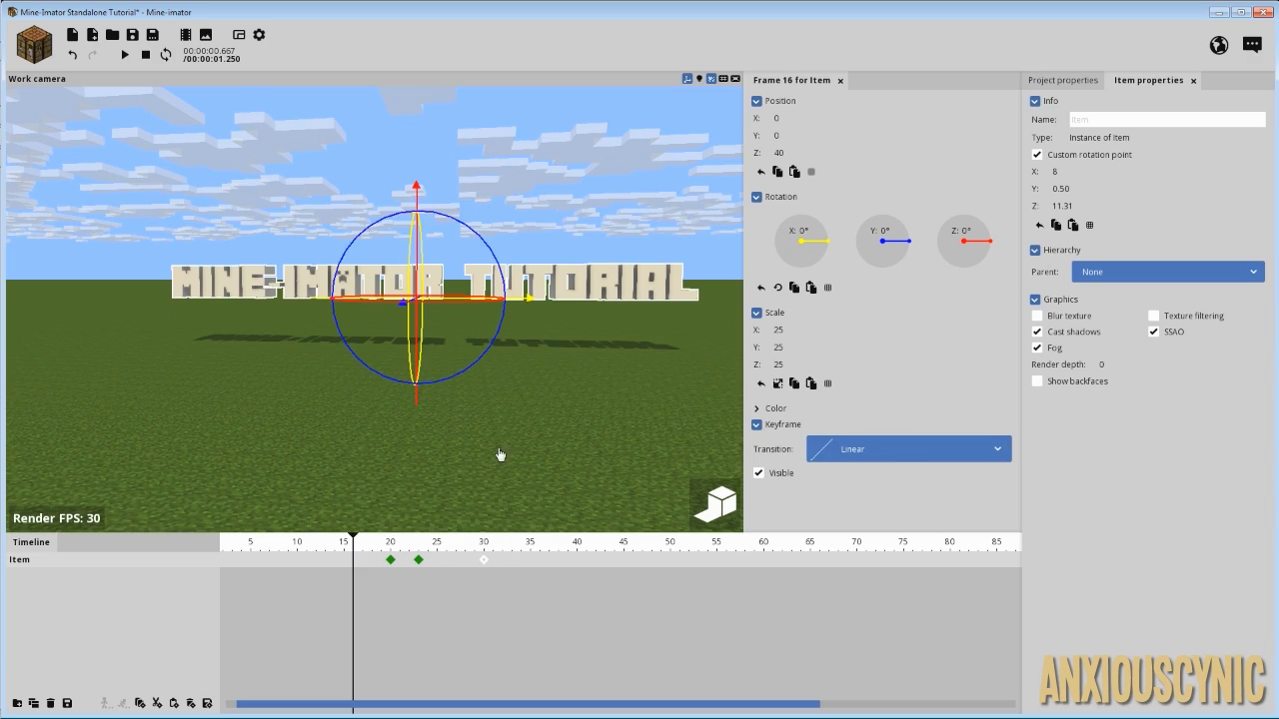
Thicken the squashed text at the frame 23 keyframe by setting its Y scale to 28
{"action": "scroll", "coordinate": [499, 460], "scroll_direction": "up", "scroll_amount": 2}
{"action": "left_click", "coordinate": [428, 564]}
{"action": "left_click", "coordinate": [418, 561]}
{"action": "left_click_drag", "start_coordinate": [551, 426], "coordinate": [375, 382]}
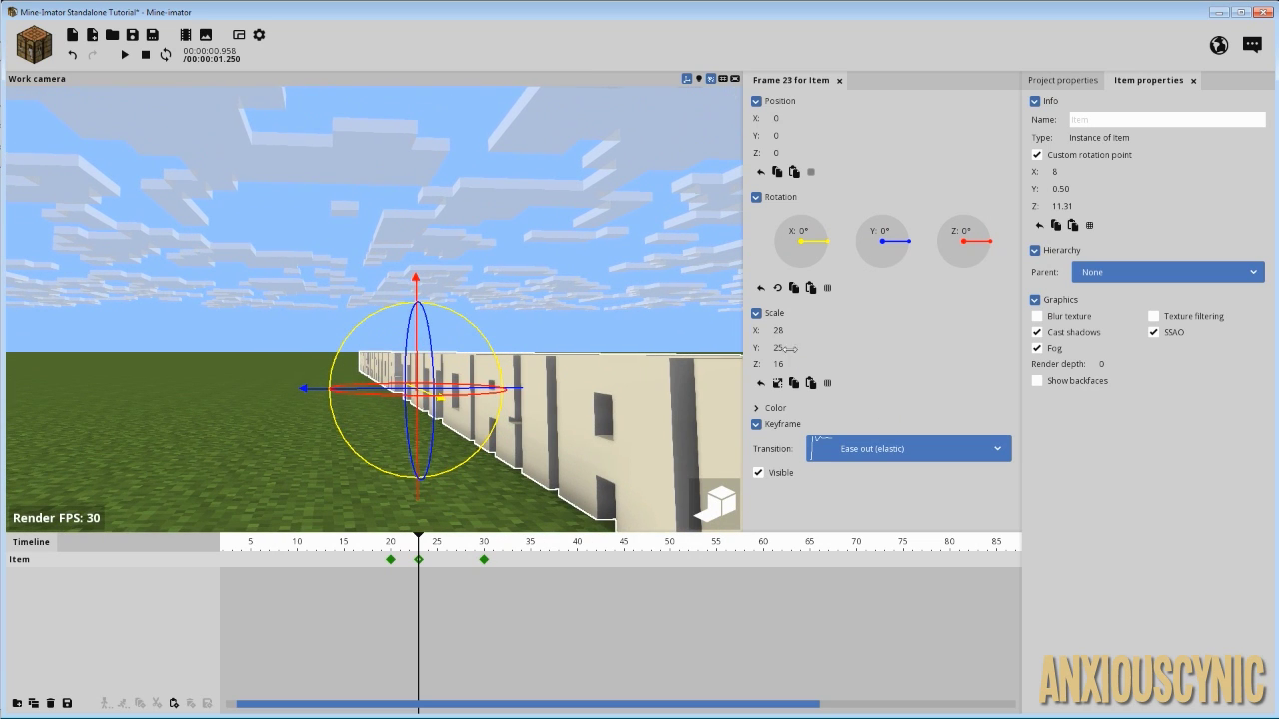
{"action": "left_click_drag", "start_coordinate": [779, 348], "coordinate": [786, 347]}
{"action": "left_click", "coordinate": [787, 348]}
{"action": "type", "text": "28"}
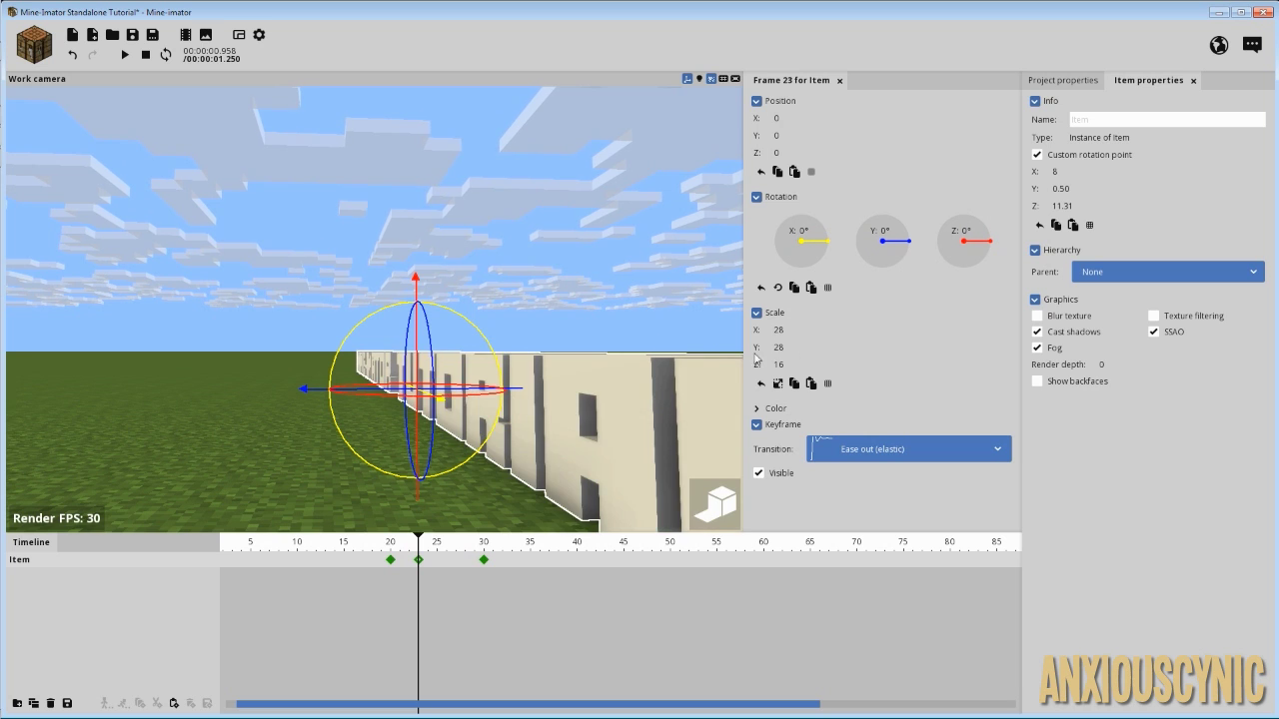
Deselect the text and play the landing twice from just before it touches the ground
{"action": "right_click_drag", "start_coordinate": [715, 355], "coordinate": [503, 404]}
{"action": "left_click", "coordinate": [392, 585]}
{"action": "left_click", "coordinate": [361, 546]}
{"action": "key", "text": "space"}
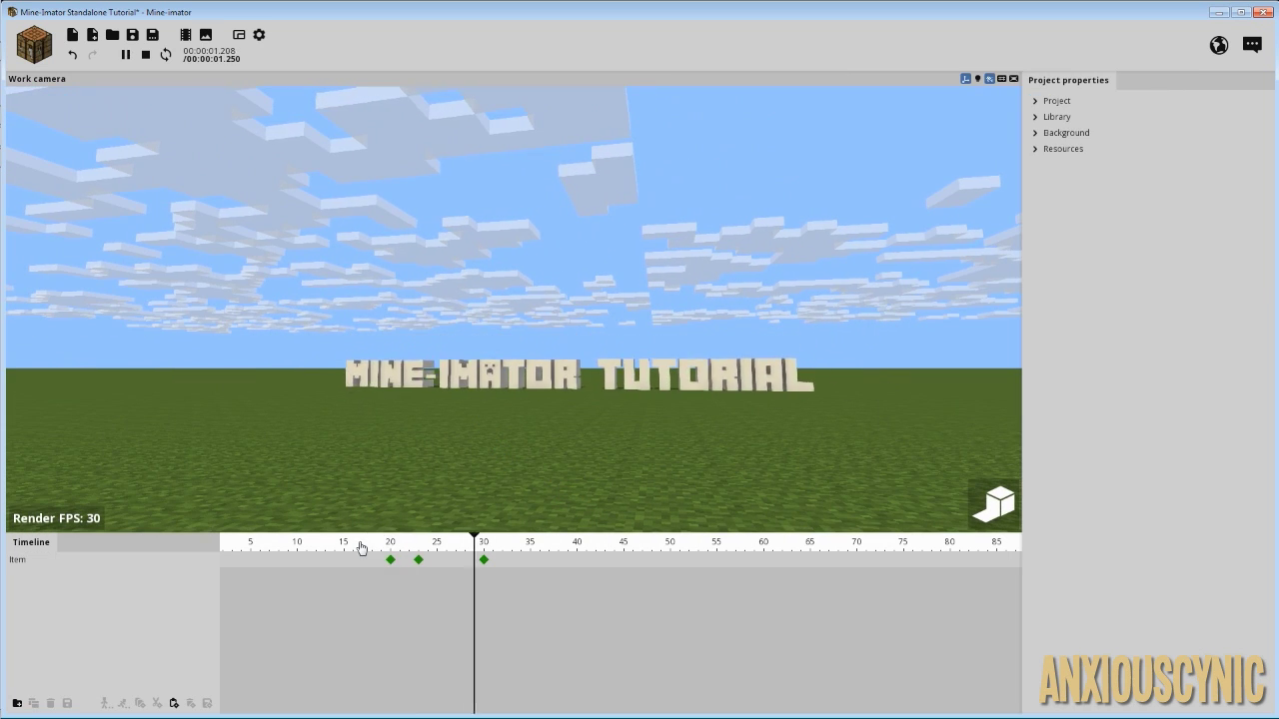
{"action": "left_click", "coordinate": [361, 546]}
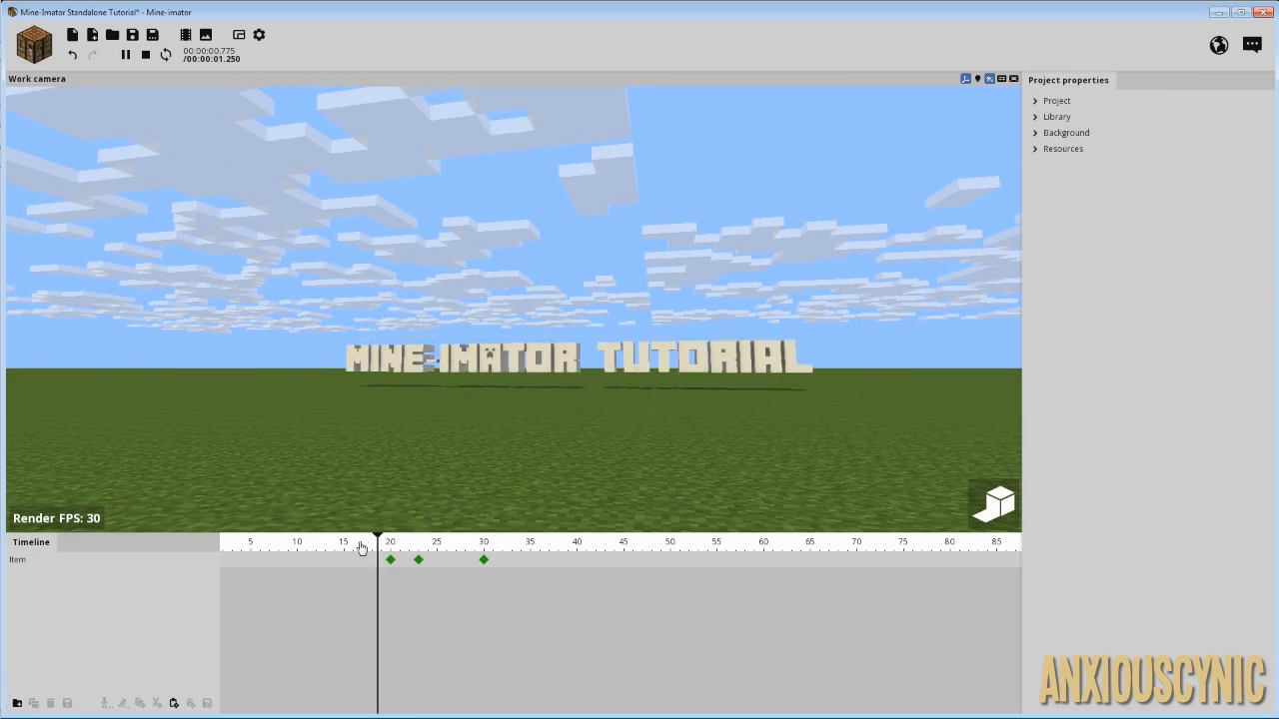
Move the final keyframe from frame 30 to frame 40 and play the slower bounce
{"action": "left_click", "coordinate": [483, 559]}
{"action": "left_click_drag", "start_coordinate": [491, 562], "coordinate": [329, 551]}
{"action": "key", "text": "space"}
{"action": "left_click", "coordinate": [427, 605]}
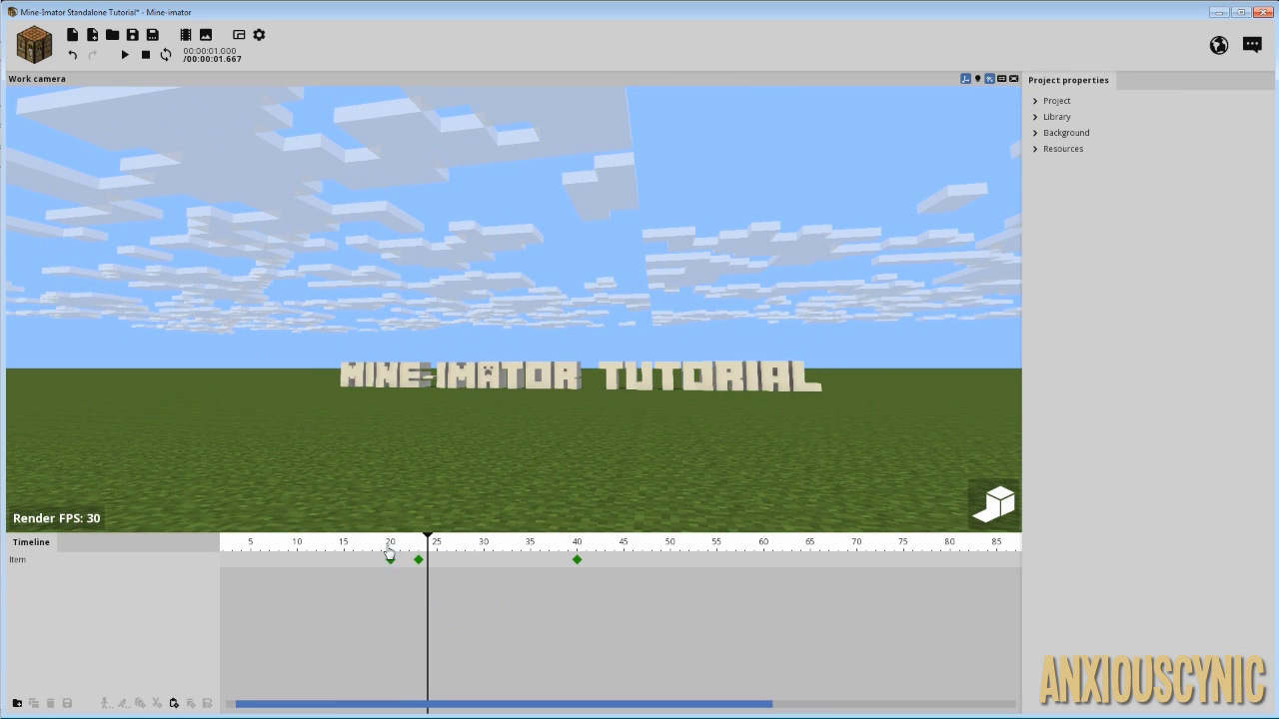
{"action": "left_click", "coordinate": [419, 561]}
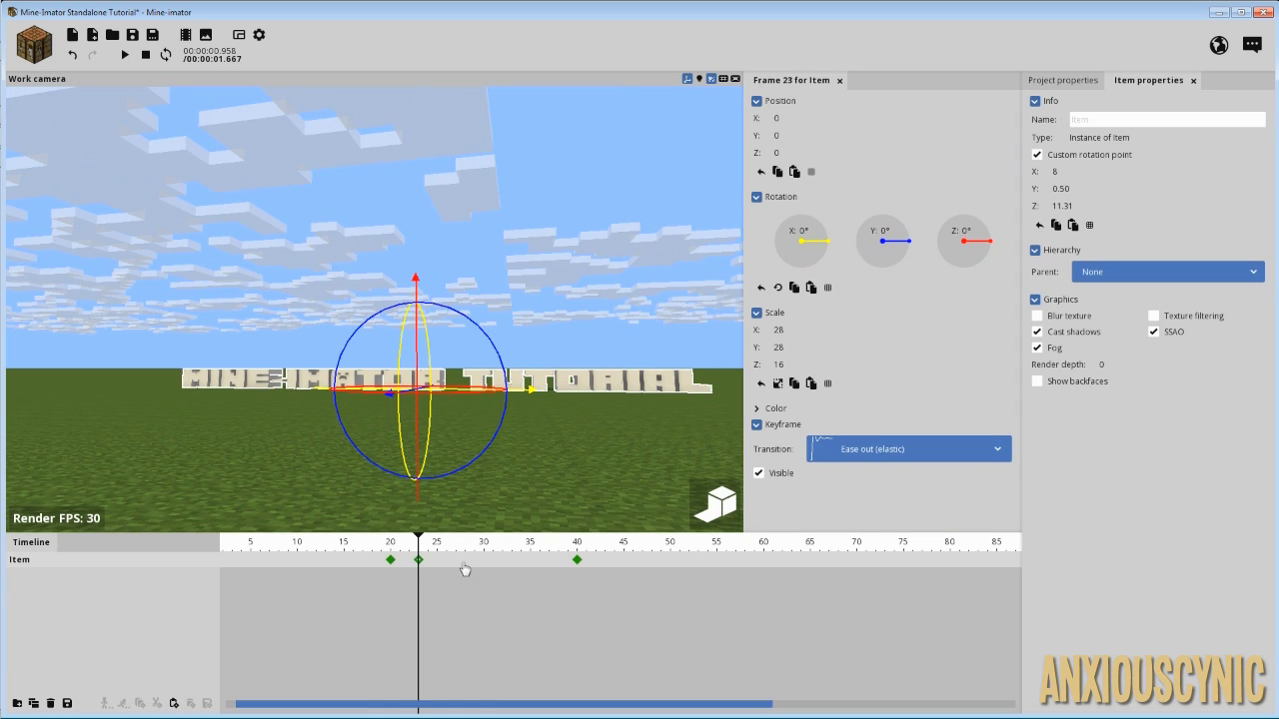
{"action": "left_click", "coordinate": [865, 449]}
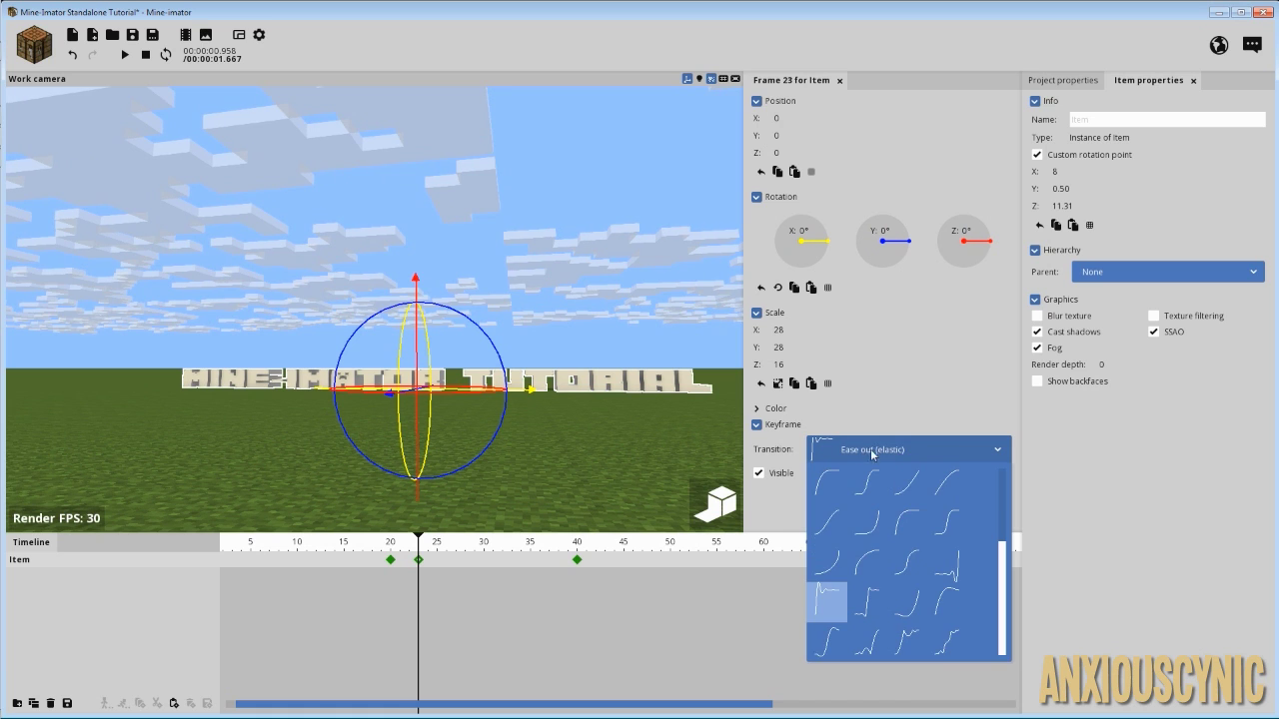
{"action": "left_click", "coordinate": [873, 452]}
{"action": "left_click", "coordinate": [518, 621]}
Move the final keyframe to frame 45 and play the bounce
{"action": "left_click", "coordinate": [577, 560]}
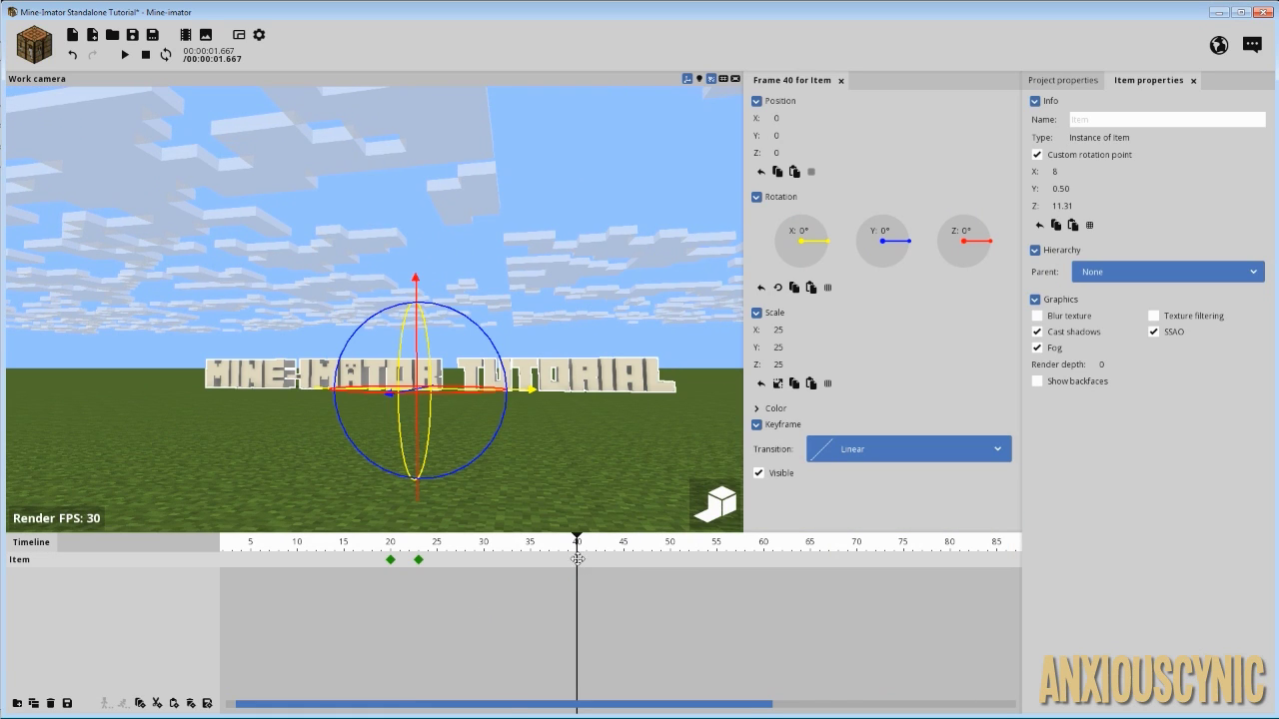
{"action": "left_click_drag", "start_coordinate": [587, 559], "coordinate": [621, 563]}
{"action": "left_click", "coordinate": [371, 544]}
{"action": "key", "text": "space"}
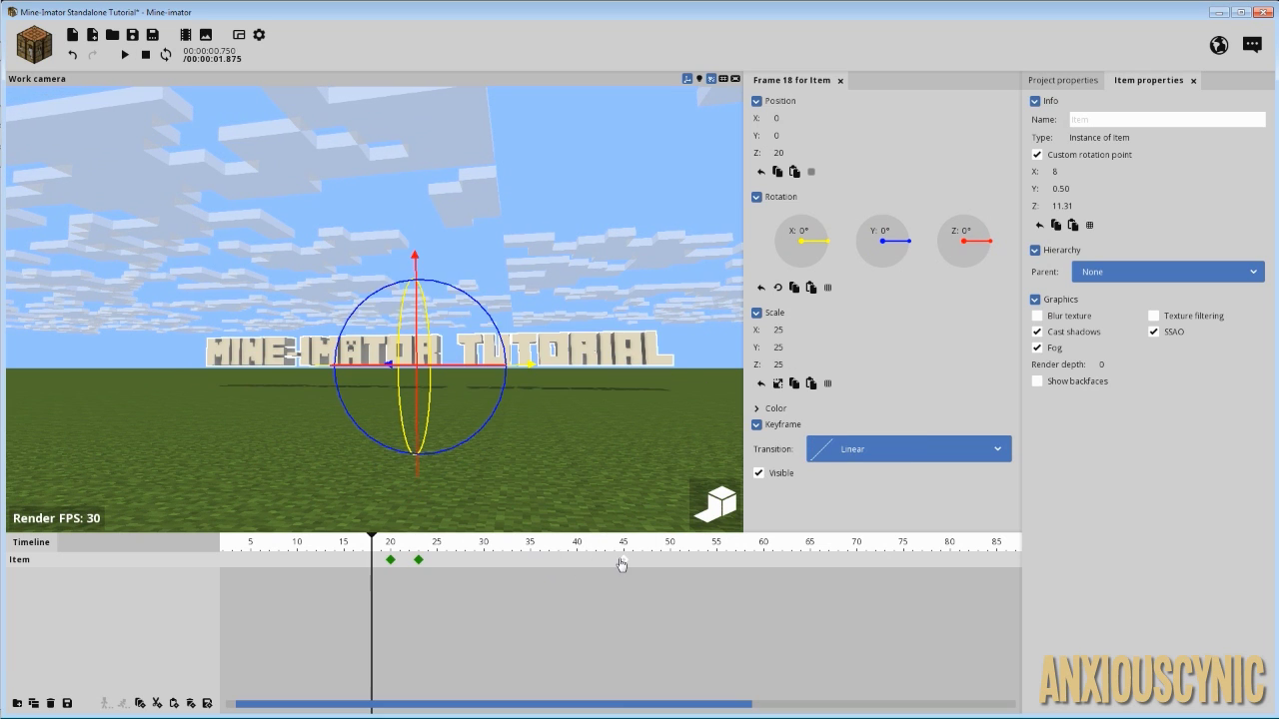
Try the final keyframe at frame 55, play the bounce, and return the keyframe to frame 45
{"action": "left_click_drag", "start_coordinate": [622, 561], "coordinate": [716, 569]}
{"action": "left_click", "coordinate": [372, 544]}
{"action": "key", "text": "space"}
{"action": "key", "text": "space"}
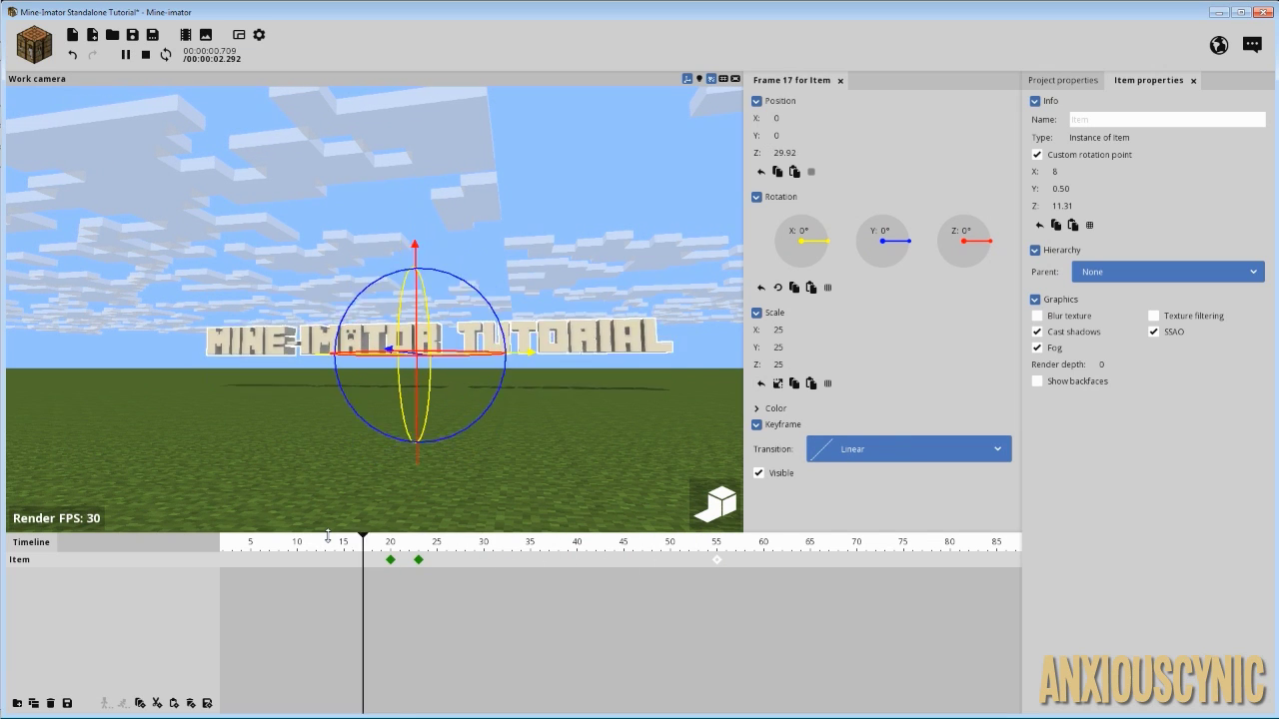
{"action": "key", "text": "space"}
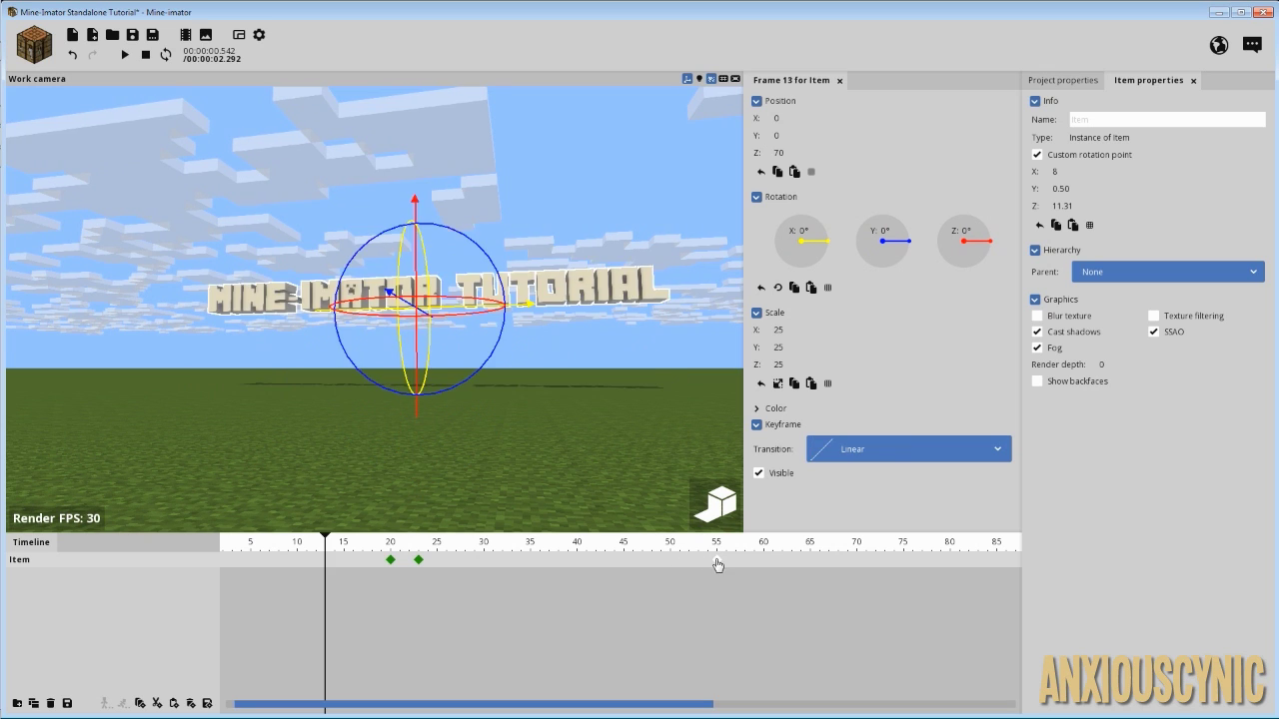
{"action": "left_click_drag", "start_coordinate": [716, 566], "coordinate": [623, 561]}
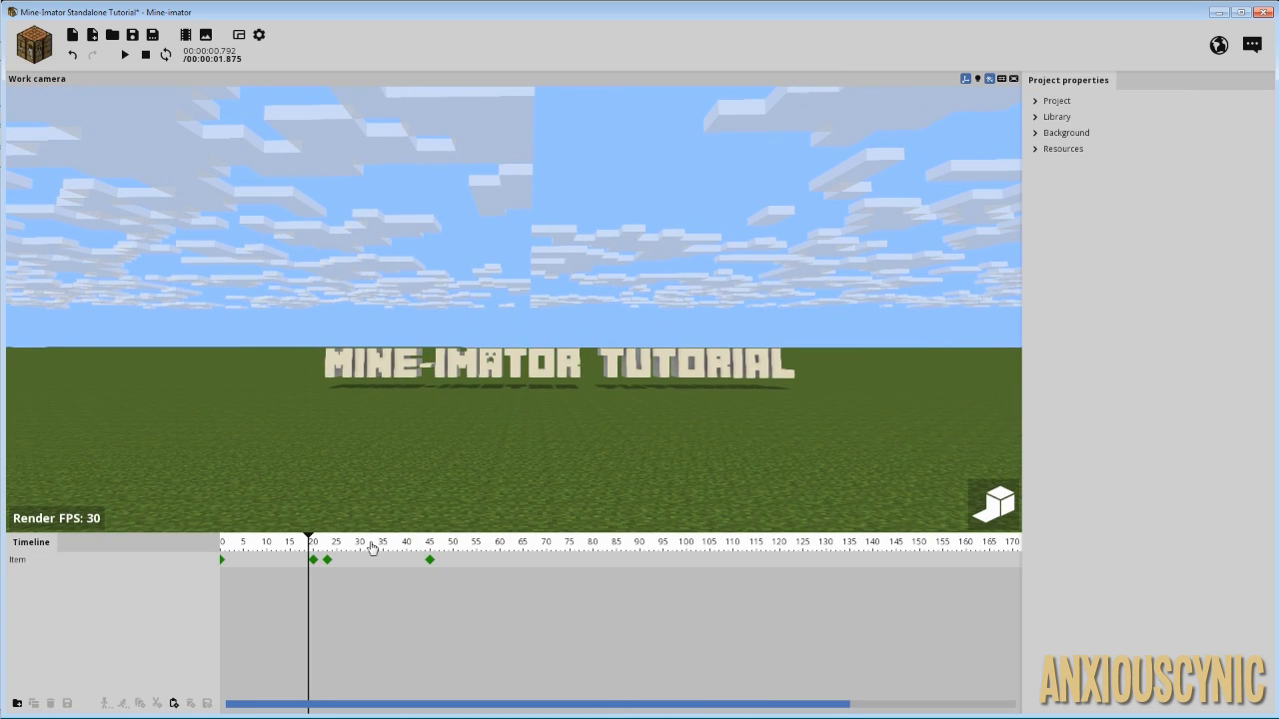
Play the complete drop and bounce from frame 0 and view it from closer and farther away
{"action": "left_click_drag", "start_coordinate": [372, 547], "coordinate": [186, 554]}
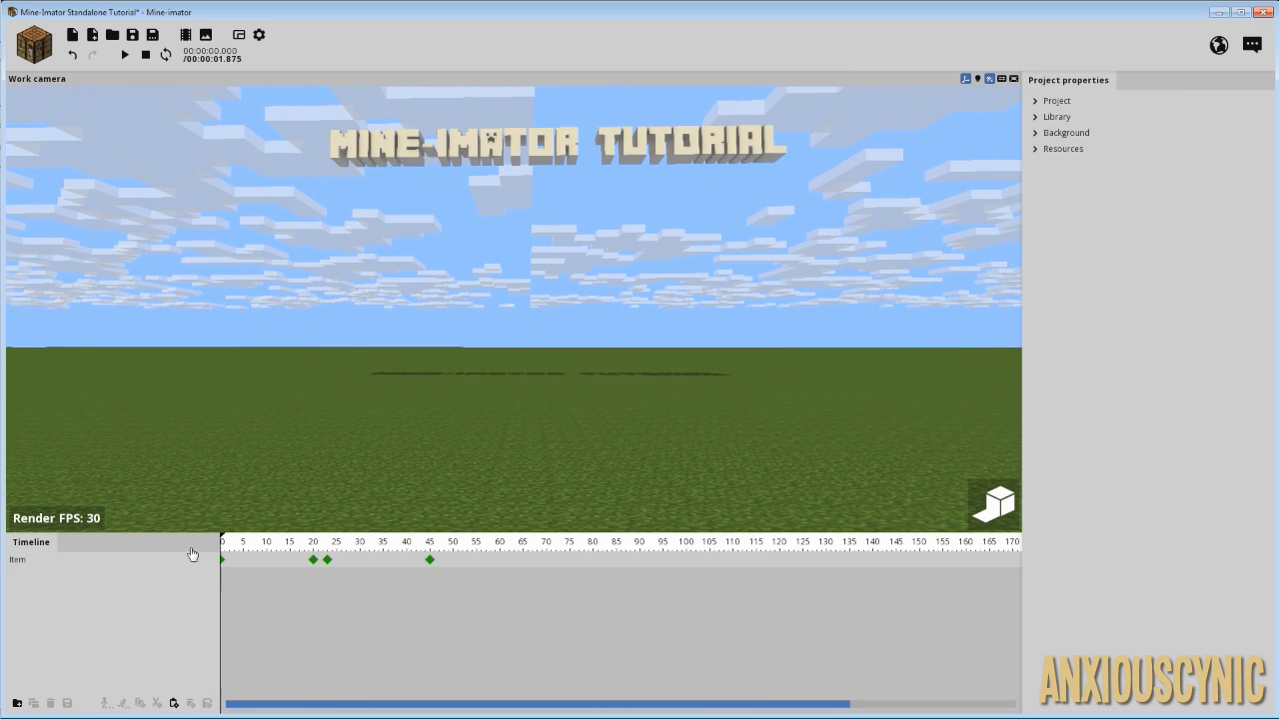
{"action": "right_click_drag", "start_coordinate": [568, 423], "coordinate": [616, 394]}
{"action": "scroll", "coordinate": [600, 403], "scroll_direction": "up", "scroll_amount": 2}
{"action": "key", "text": "space"}
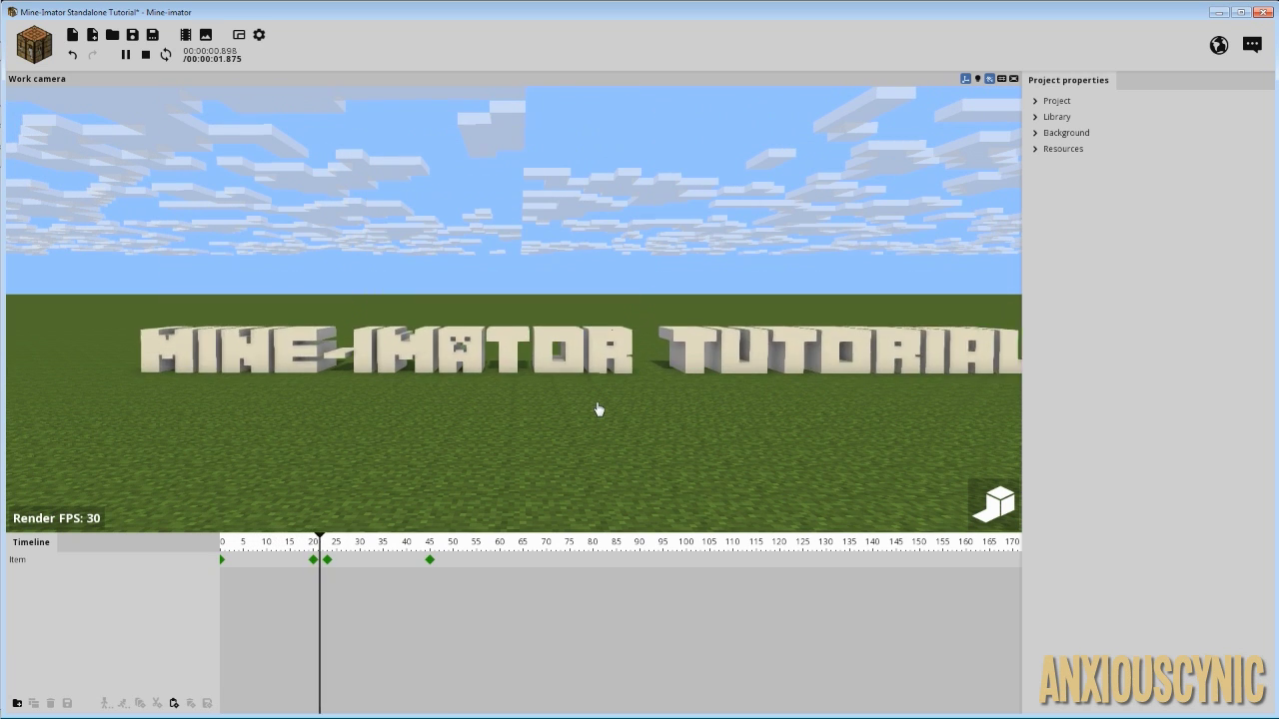
{"action": "left_click_drag", "start_coordinate": [599, 410], "coordinate": [560, 416]}
{"action": "key", "text": "space"}
{"action": "scroll", "coordinate": [576, 415], "scroll_direction": "down", "scroll_amount": 2}
{"action": "key", "text": "space"}
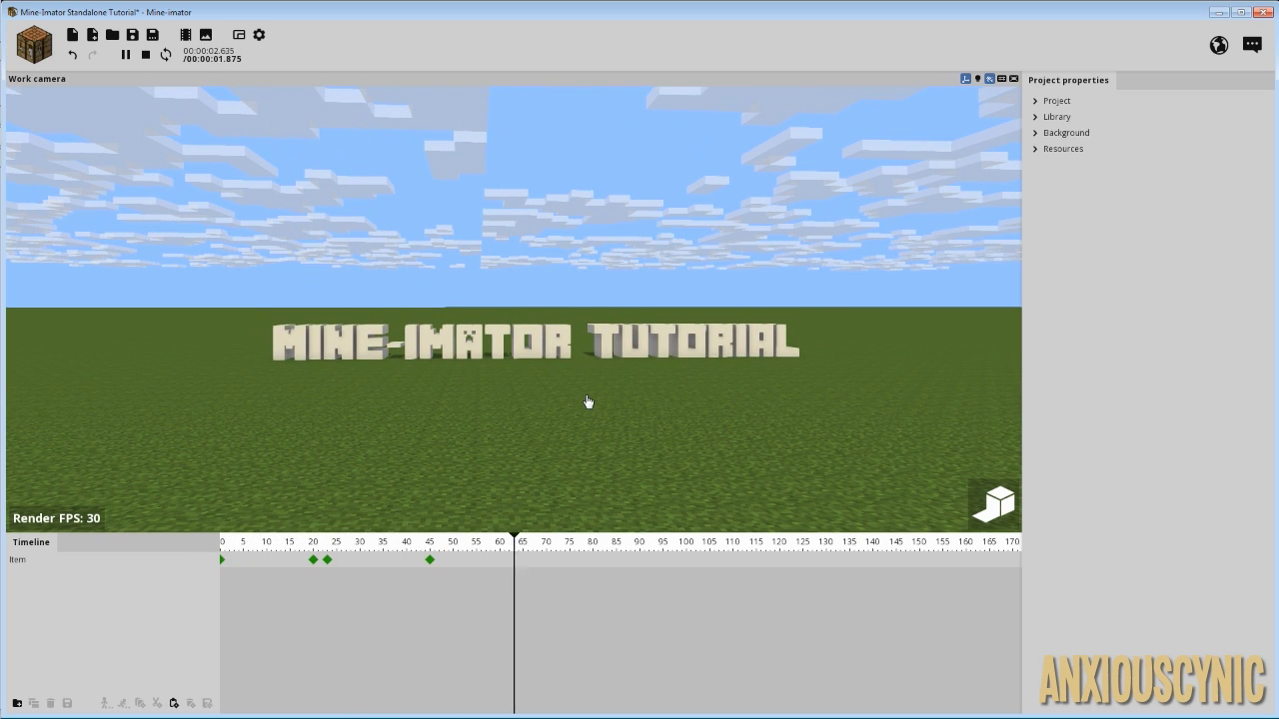
{"action": "key", "text": "space"}
{"action": "key", "text": "space"}
{"action": "key", "text": "space"}
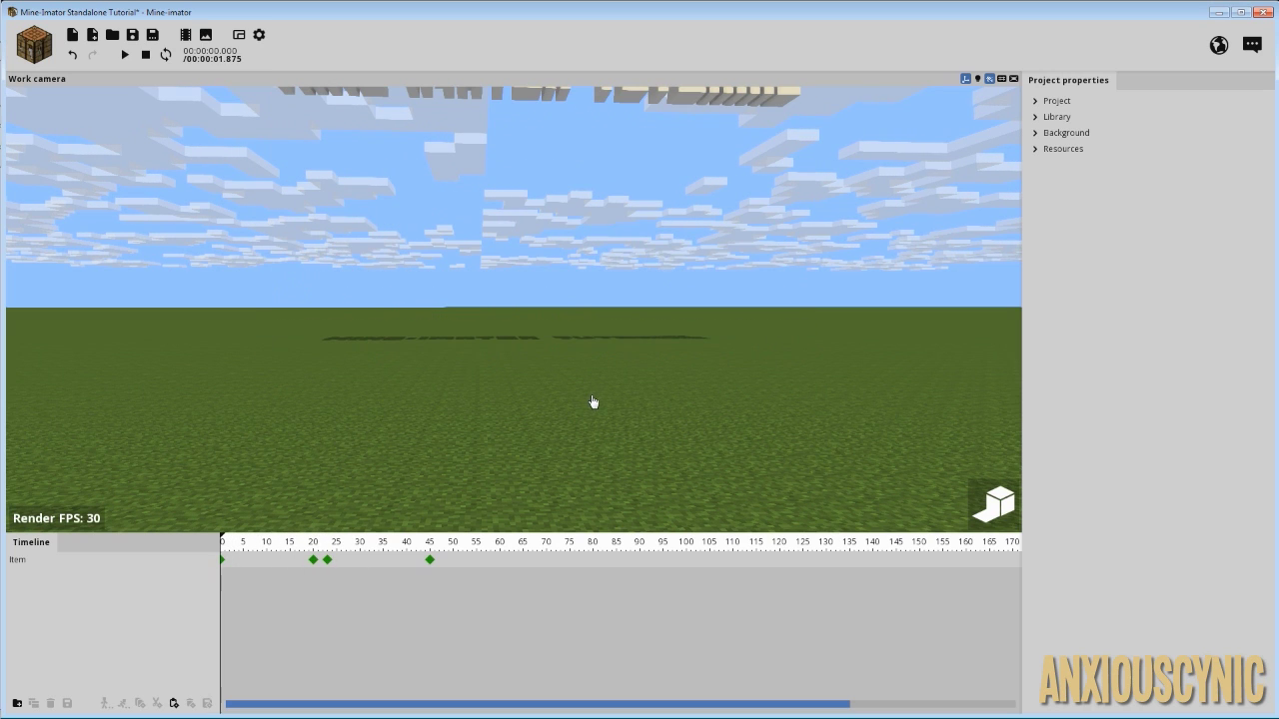
Select all of the text's keyframes and expand the Color settings with the playhead at frame 23
{"action": "left_click_drag", "start_coordinate": [464, 590], "coordinate": [221, 558]}
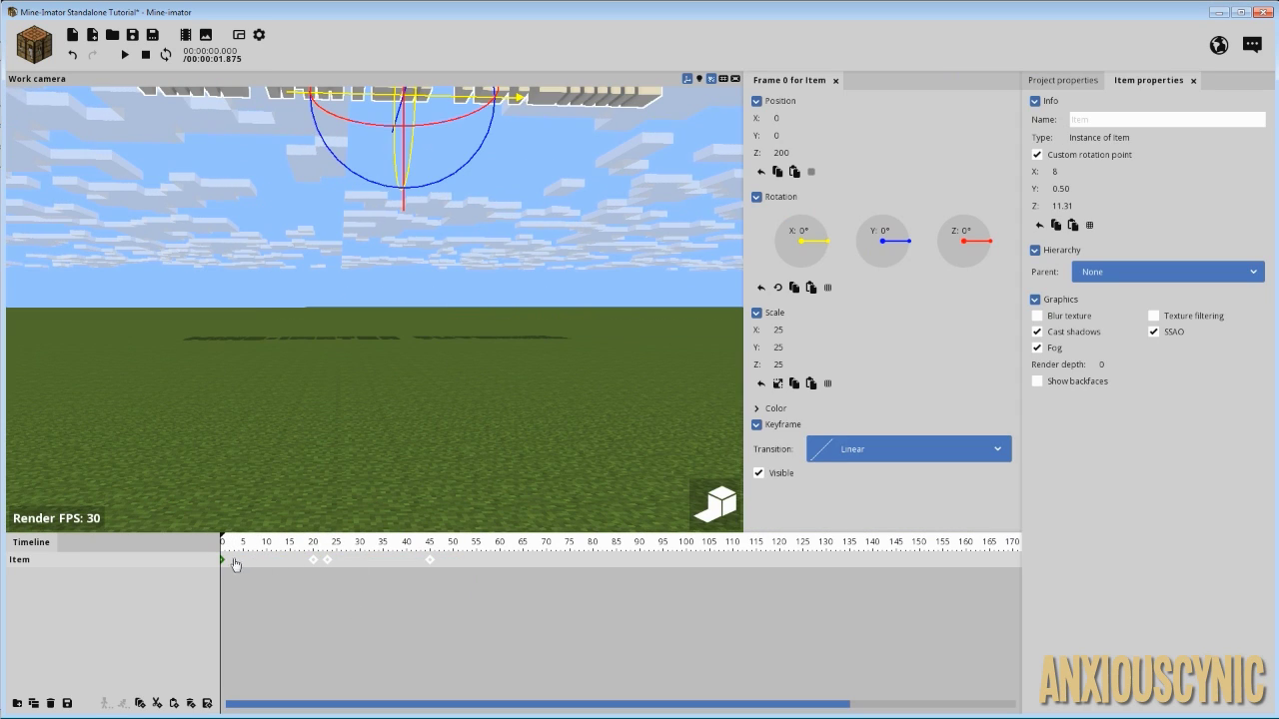
{"action": "left_click", "coordinate": [756, 409]}
{"action": "left_click", "coordinate": [327, 543]}
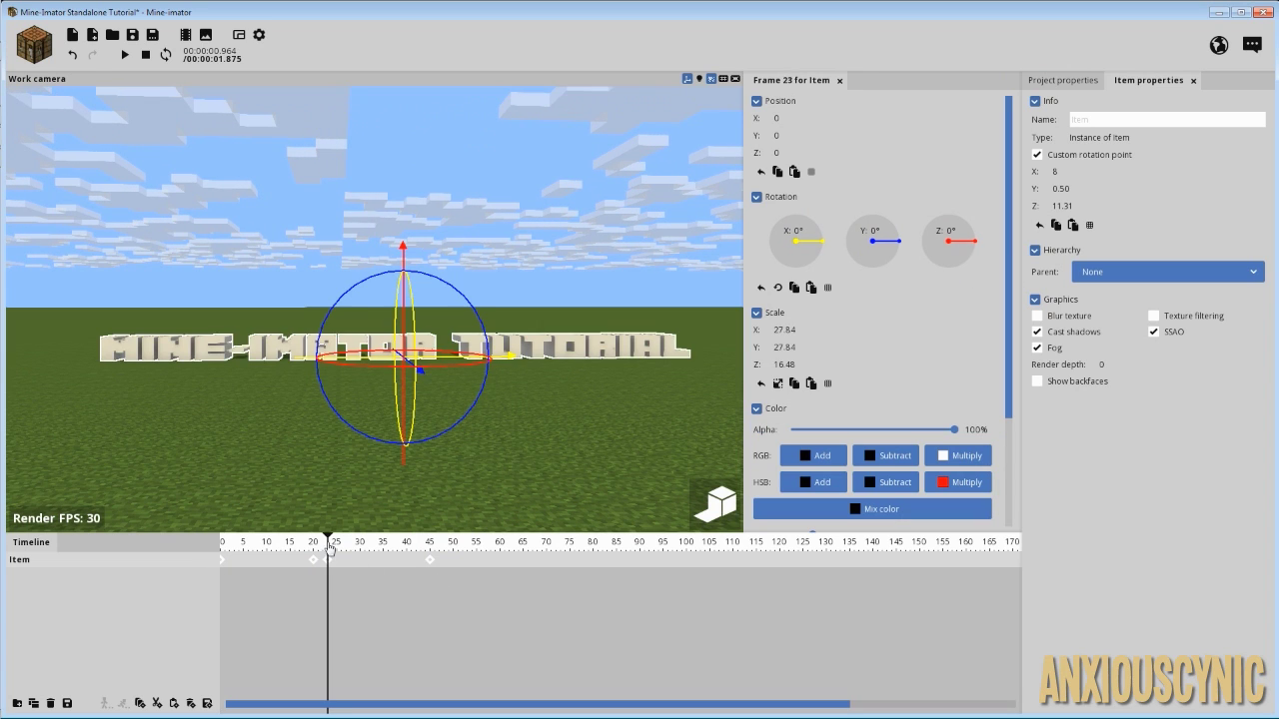
{"action": "scroll", "coordinate": [952, 440], "scroll_direction": "down", "scroll_amount": 2}
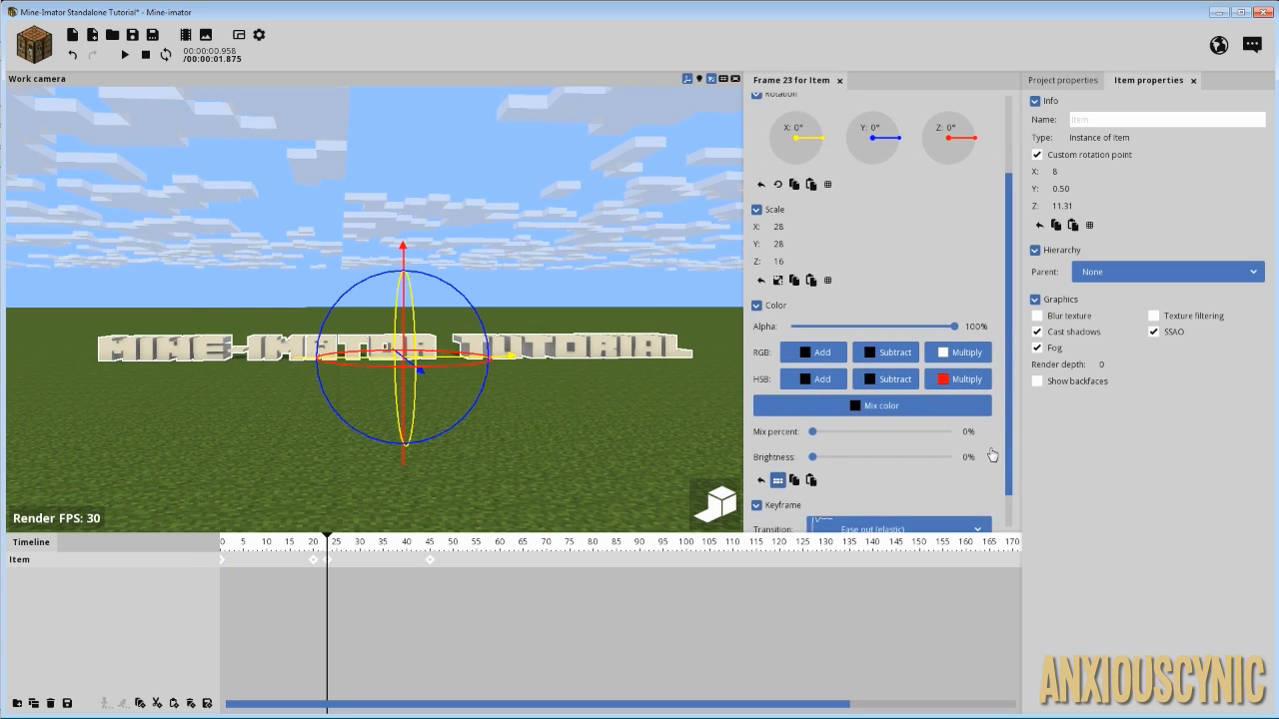
Tint the text with a red mix color at Mix percent 100%, keeping Brightness at 0%
{"action": "mouse_move", "coordinate": [820, 431]}
{"action": "left_mouse_down"}
{"action": "mouse_move", "coordinate": [929, 437]}
{"action": "mouse_move", "coordinate": [807, 442]}
{"action": "left_mouse_up"}
{"action": "left_click", "coordinate": [829, 408]}
{"action": "left_click_drag", "start_coordinate": [642, 342], "coordinate": [649, 280]}
{"action": "left_click", "coordinate": [640, 449]}
{"action": "left_click_drag", "start_coordinate": [812, 432], "coordinate": [983, 436]}
{"action": "left_click_drag", "start_coordinate": [868, 460], "coordinate": [969, 463]}
{"action": "left_click_drag", "start_coordinate": [881, 462], "coordinate": [745, 467]}
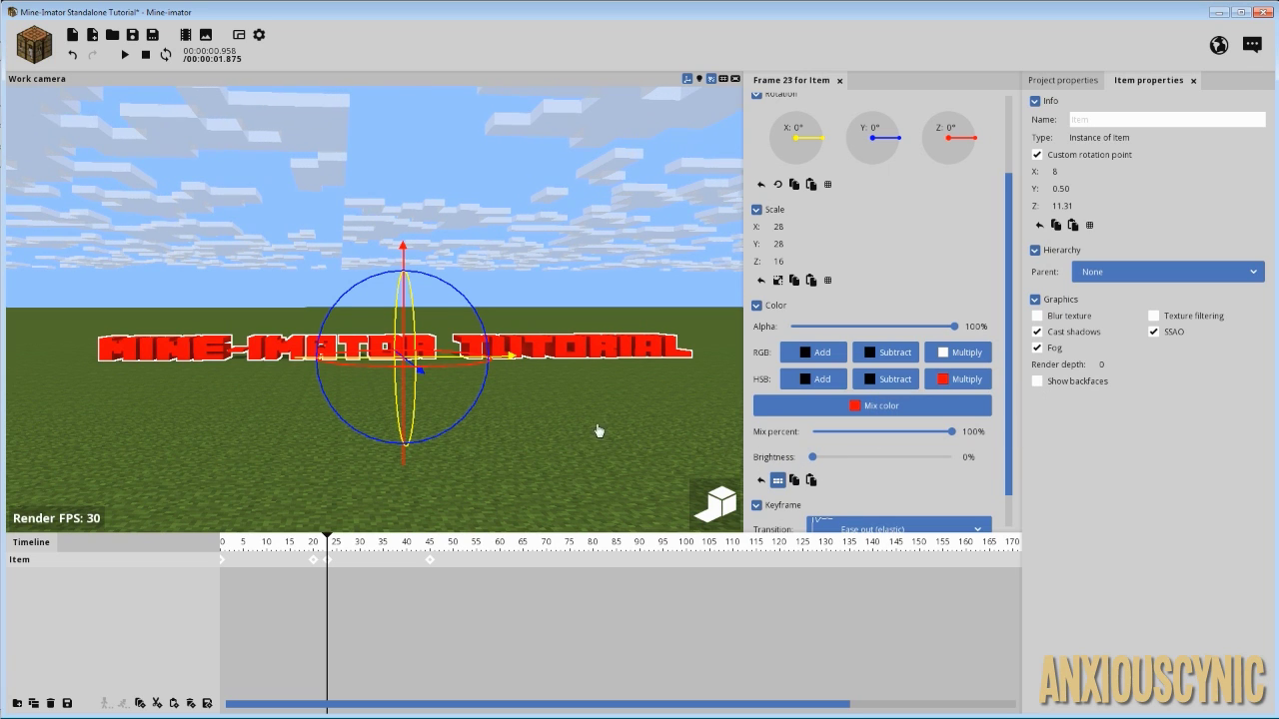
Enable Bounce for the text item in the project library, with the text deselected and the playhead at frame 32
{"action": "left_click", "coordinate": [1067, 80]}
{"action": "left_click", "coordinate": [1053, 117]}
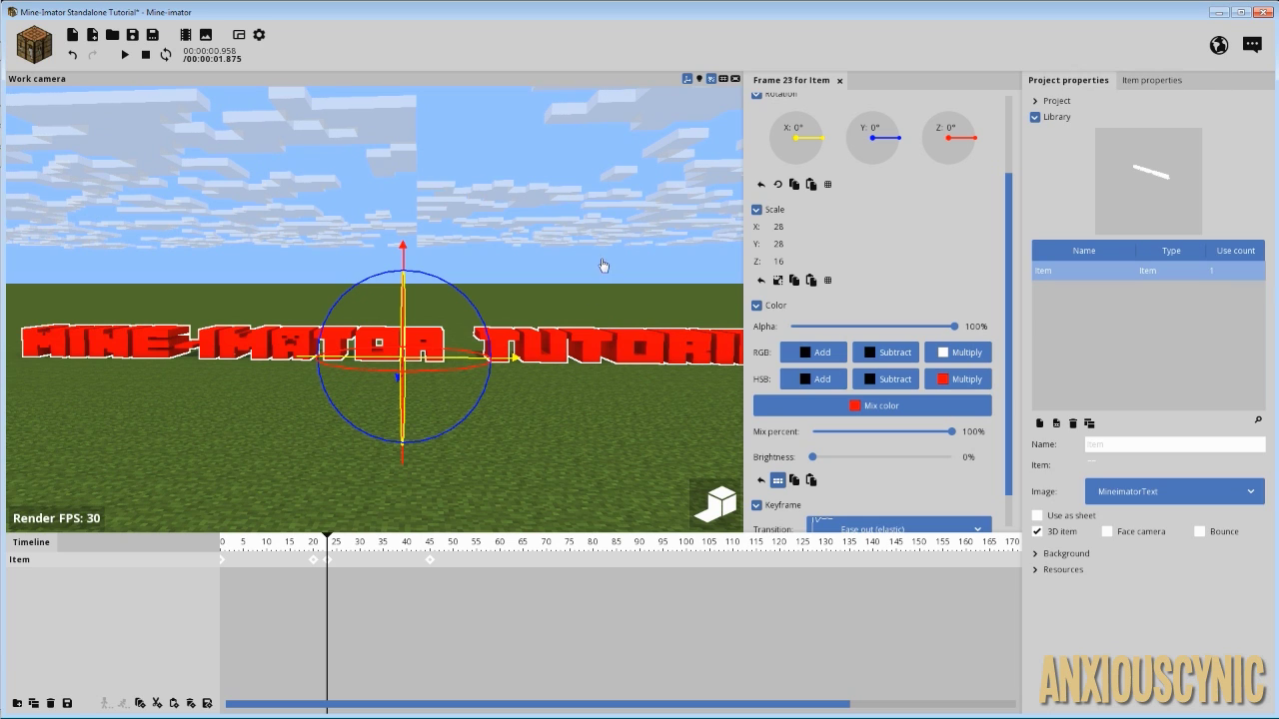
{"action": "left_click_drag", "start_coordinate": [604, 266], "coordinate": [460, 512]}
{"action": "left_click", "coordinate": [360, 625]}
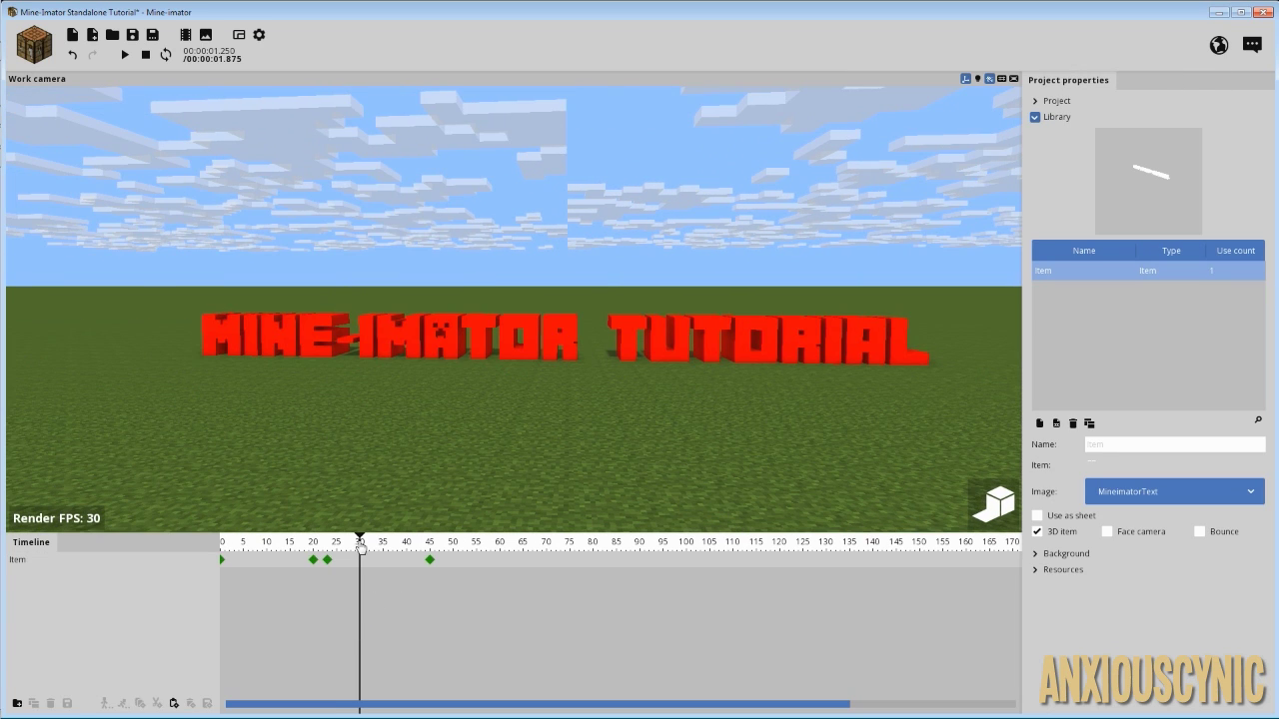
{"action": "mouse_move", "coordinate": [352, 547]}
{"action": "left_mouse_down"}
{"action": "mouse_move", "coordinate": [228, 546]}
{"action": "mouse_move", "coordinate": [370, 555]}
{"action": "left_mouse_up"}
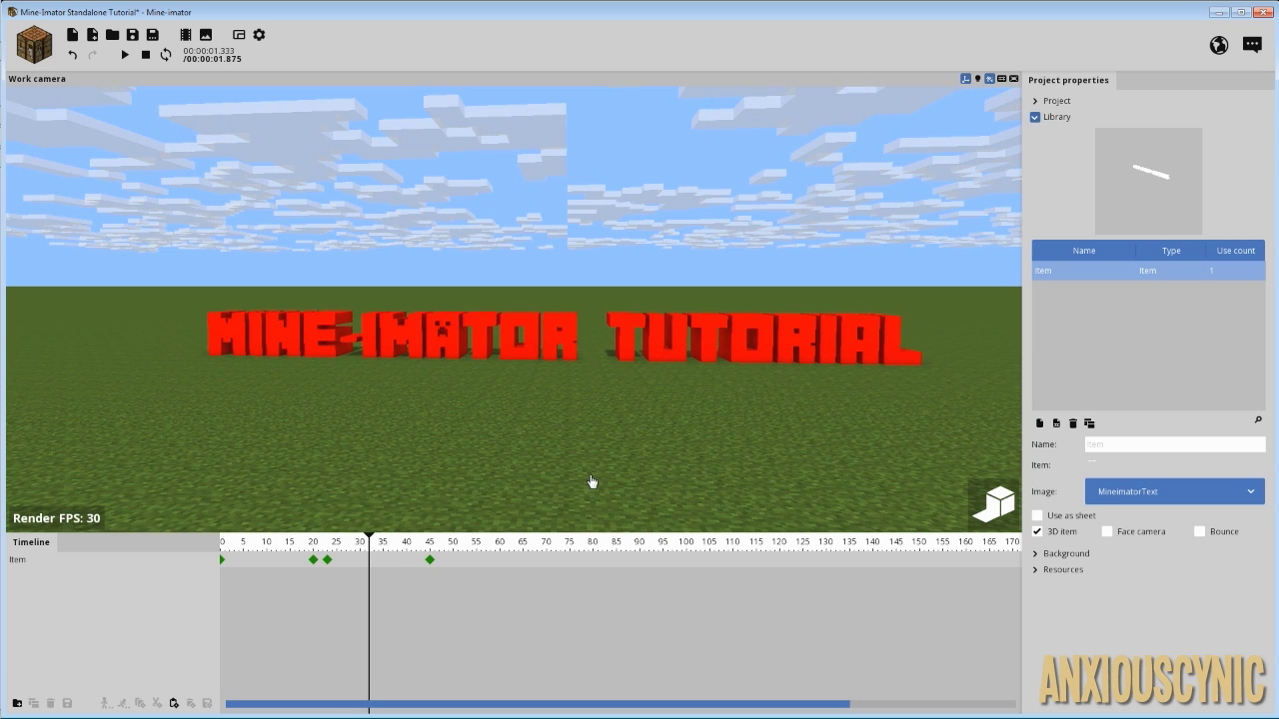
{"action": "mouse_move", "coordinate": [691, 433]}
{"action": "left_mouse_down"}
{"action": "mouse_move", "coordinate": [713, 427]}
{"action": "mouse_move", "coordinate": [681, 431]}
{"action": "left_mouse_up"}
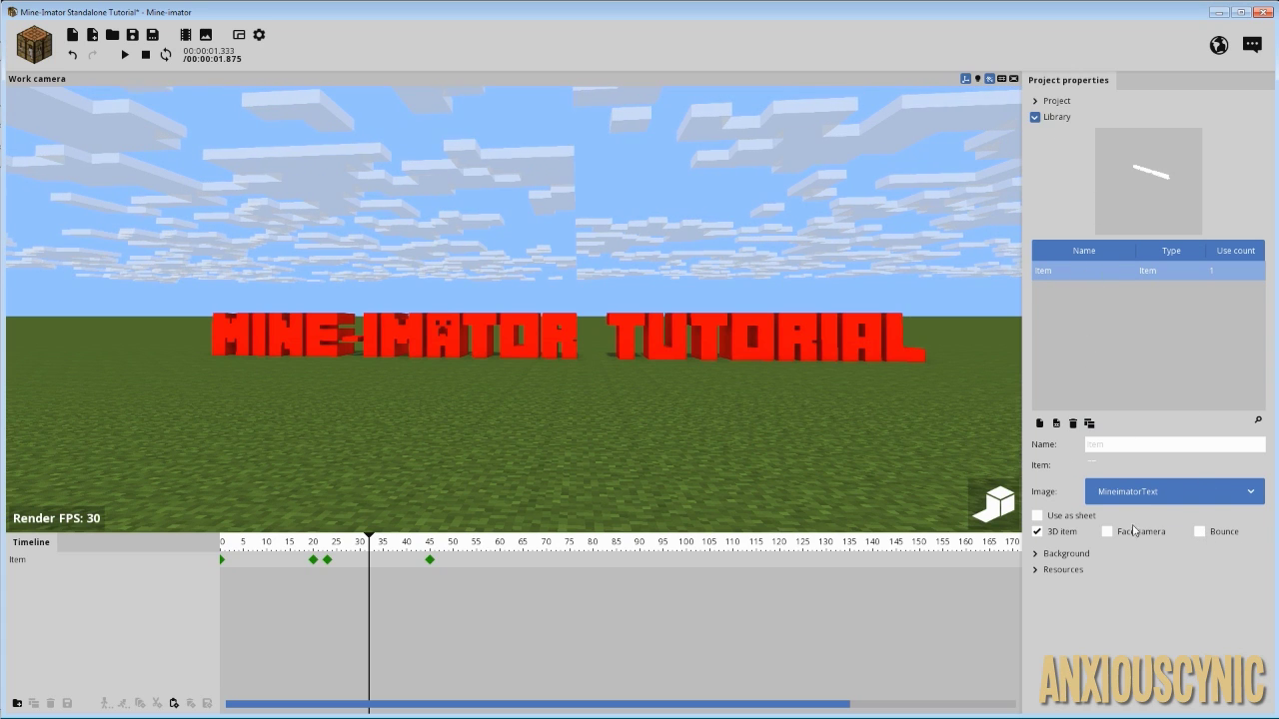
{"action": "left_click", "coordinate": [1200, 532]}
Inspect the selected text and its vertical move handle at frame 28, leaving the text deselected
{"action": "left_click", "coordinate": [351, 544]}
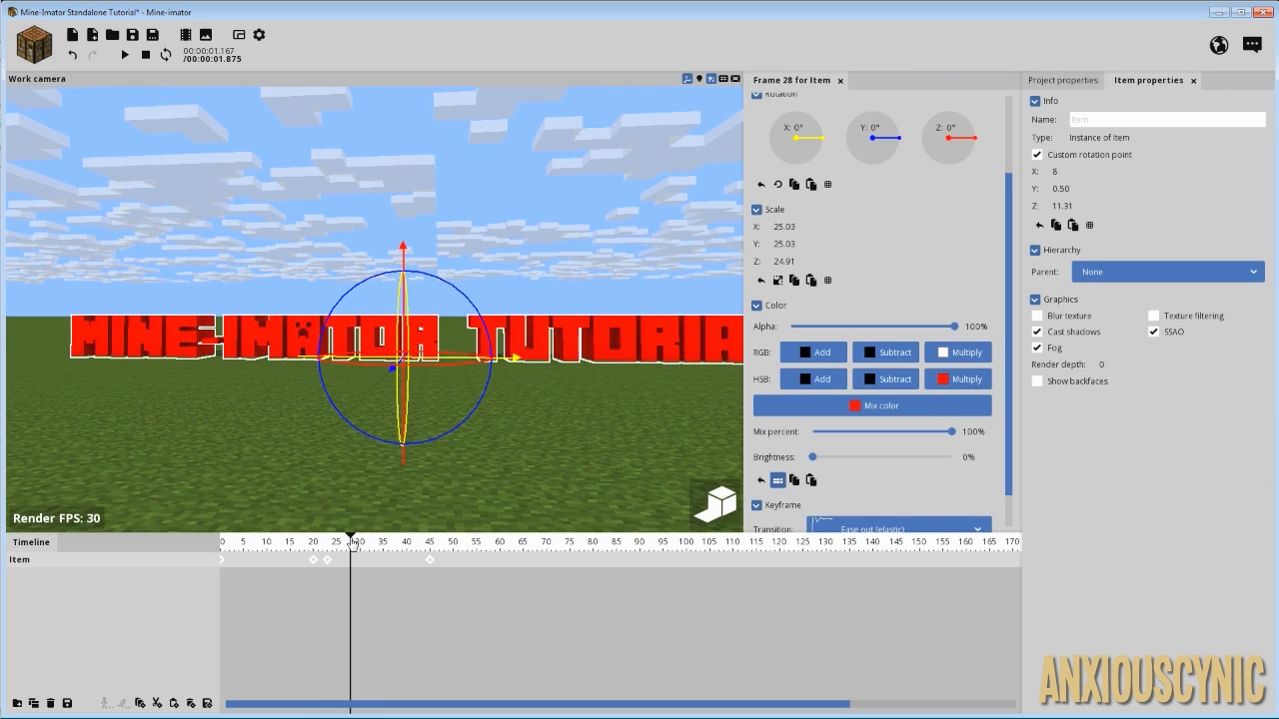
{"action": "left_click", "coordinate": [405, 471]}
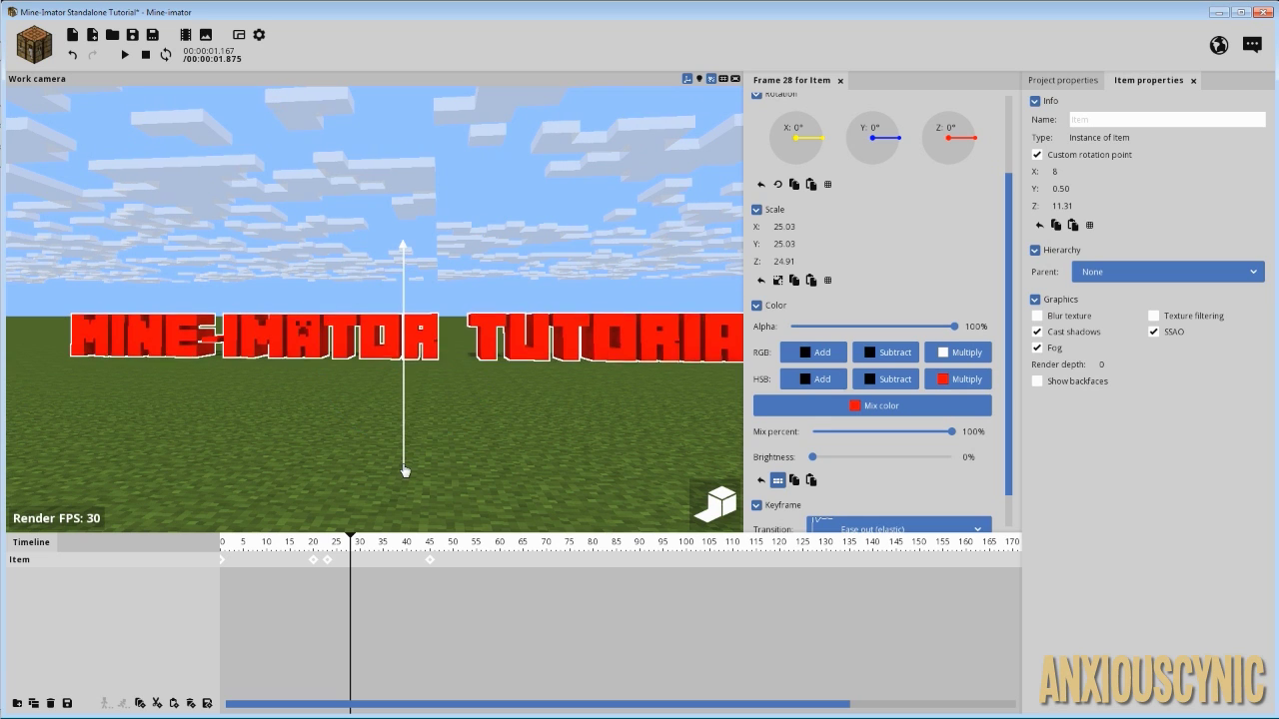
{"action": "left_click", "coordinate": [602, 425]}
Play the animation with Bounce from frame 0, stop it, and place the playhead at frame 60
{"action": "right_click_drag", "start_coordinate": [726, 408], "coordinate": [736, 407]}
{"action": "key", "text": "d"}
{"action": "key", "text": "w"}
{"action": "left_click_drag", "start_coordinate": [332, 544], "coordinate": [196, 547]}
{"action": "key", "text": "space"}
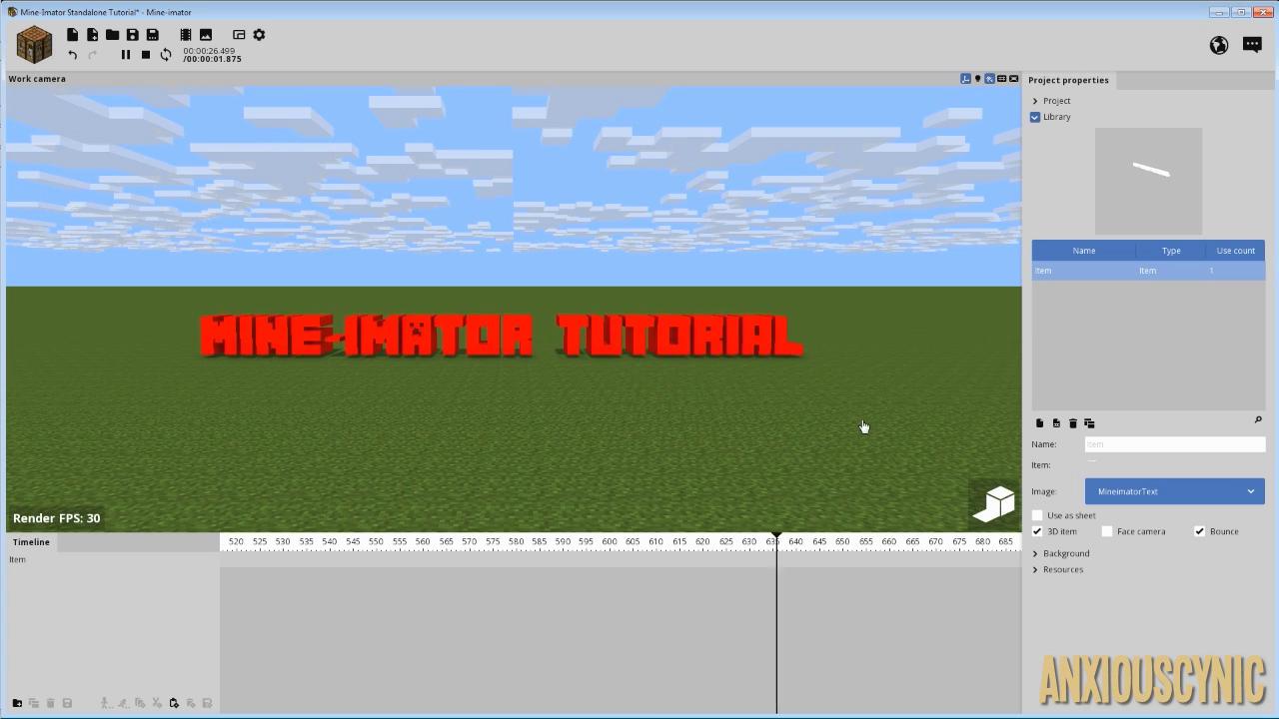
{"action": "key", "text": "space"}
{"action": "left_click_drag", "start_coordinate": [360, 542], "coordinate": [500, 543]}
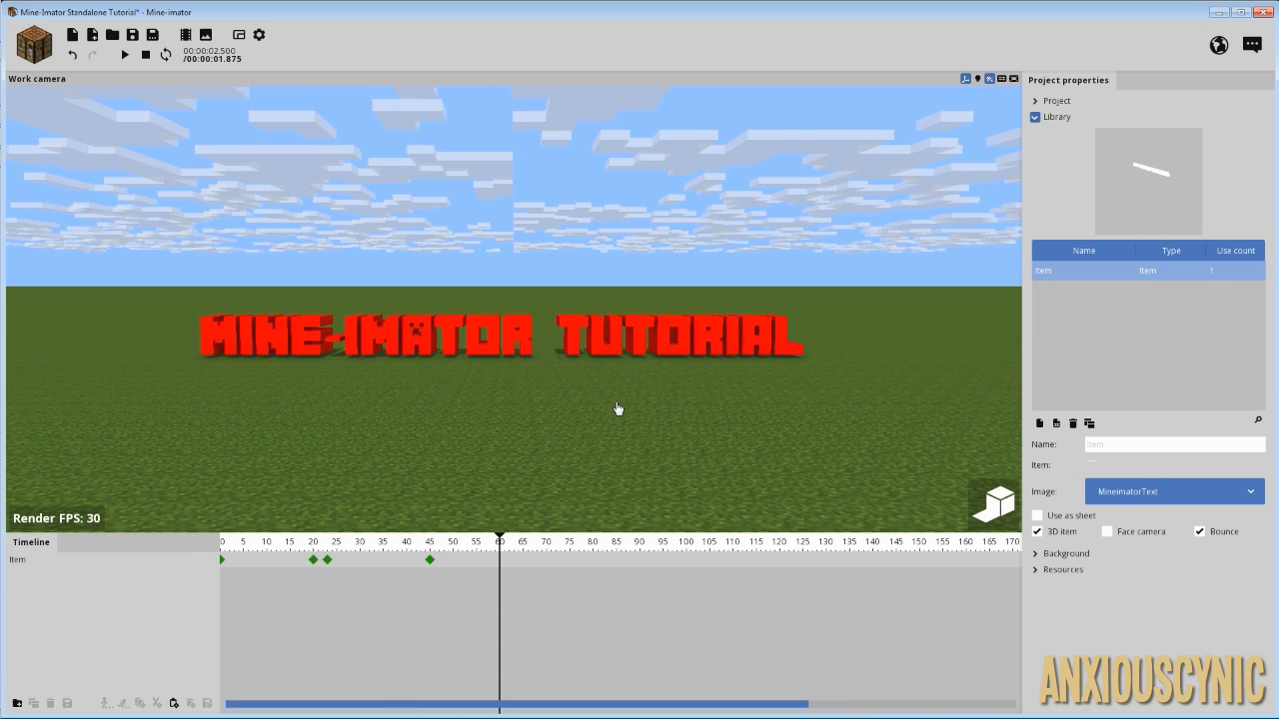